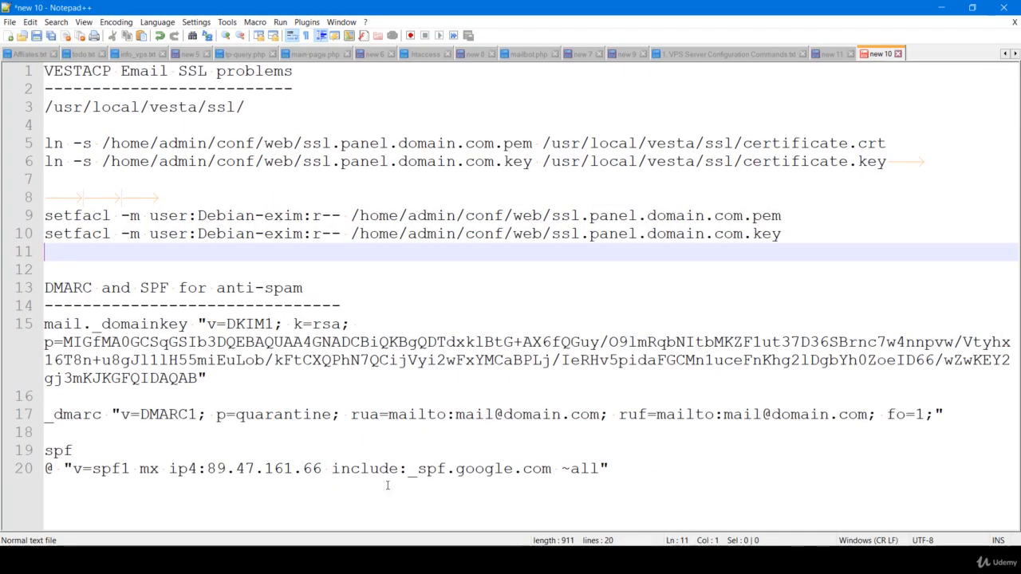
Look over the certificate symlink paths and ssl.panel.domain.com.pem file name on lines 5–6 of the notes
click(291, 121)
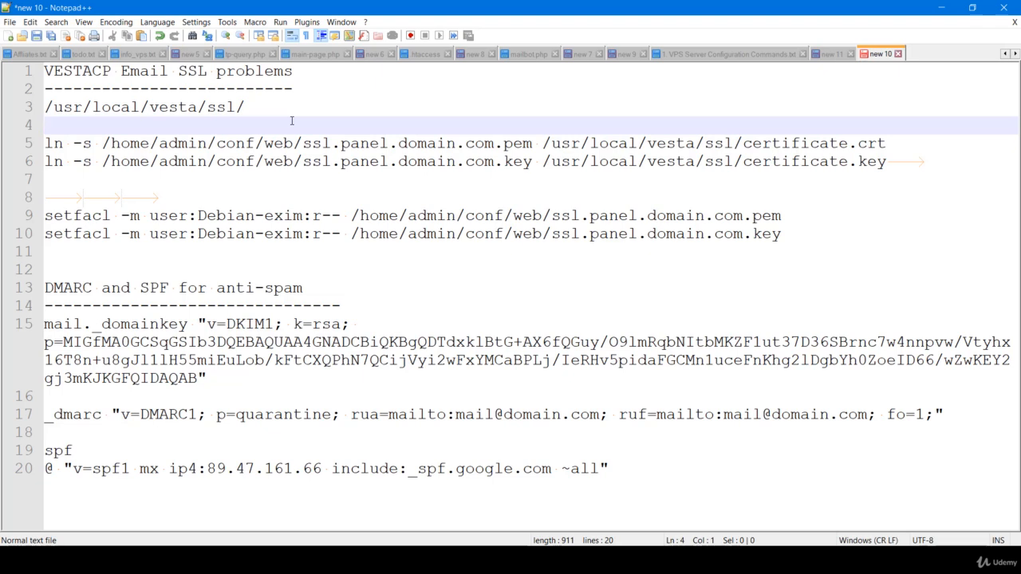
click(285, 141)
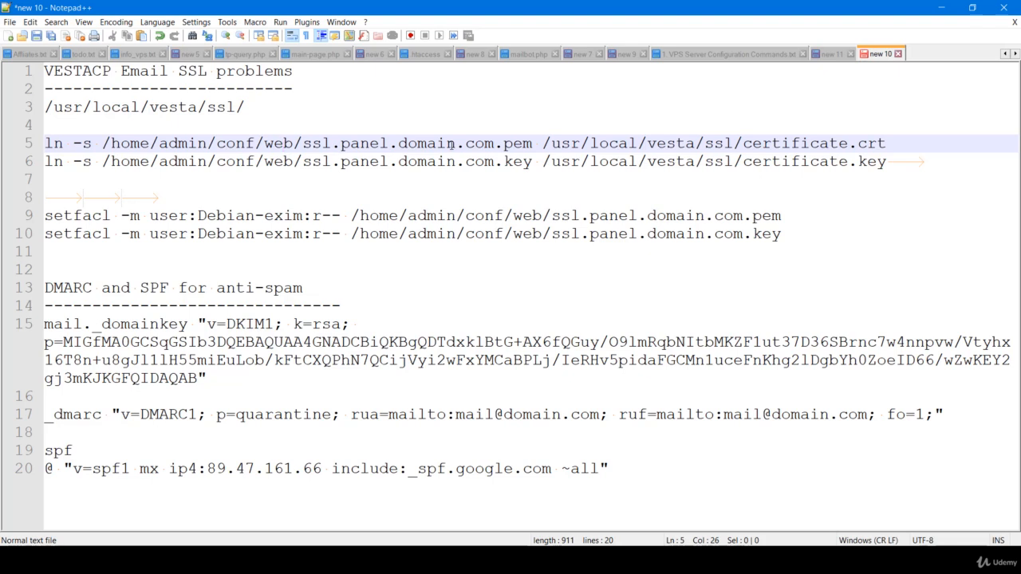
drag(542, 144, 886, 144)
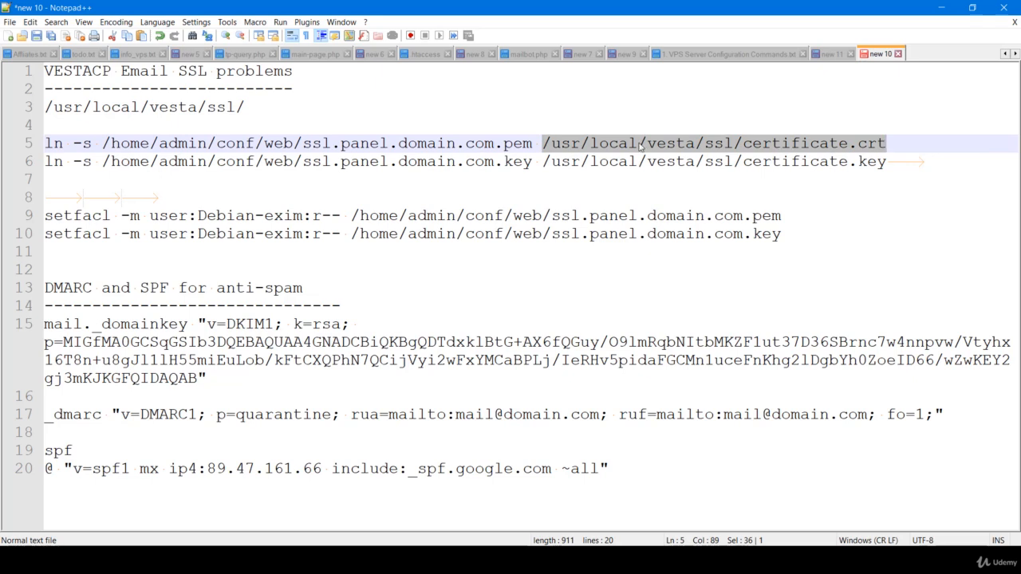
click(535, 144)
drag(535, 144, 306, 142)
click(353, 147)
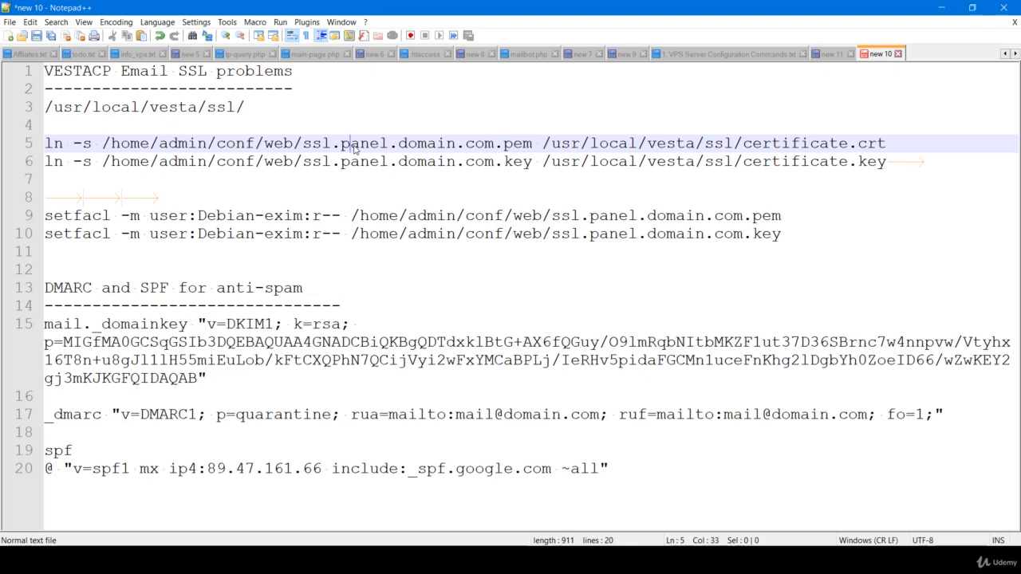
click(537, 144)
drag(537, 144, 312, 144)
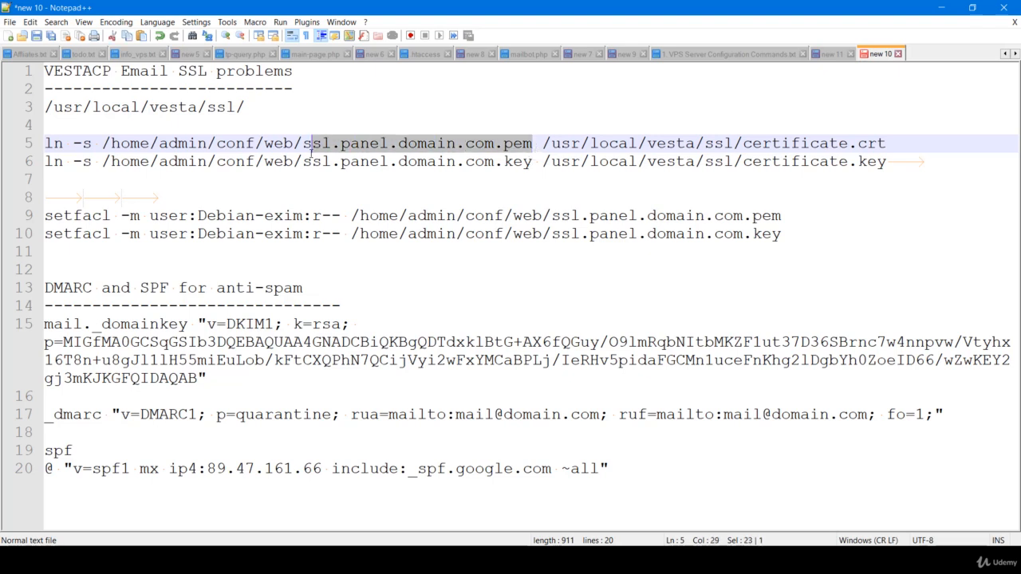
click(307, 165)
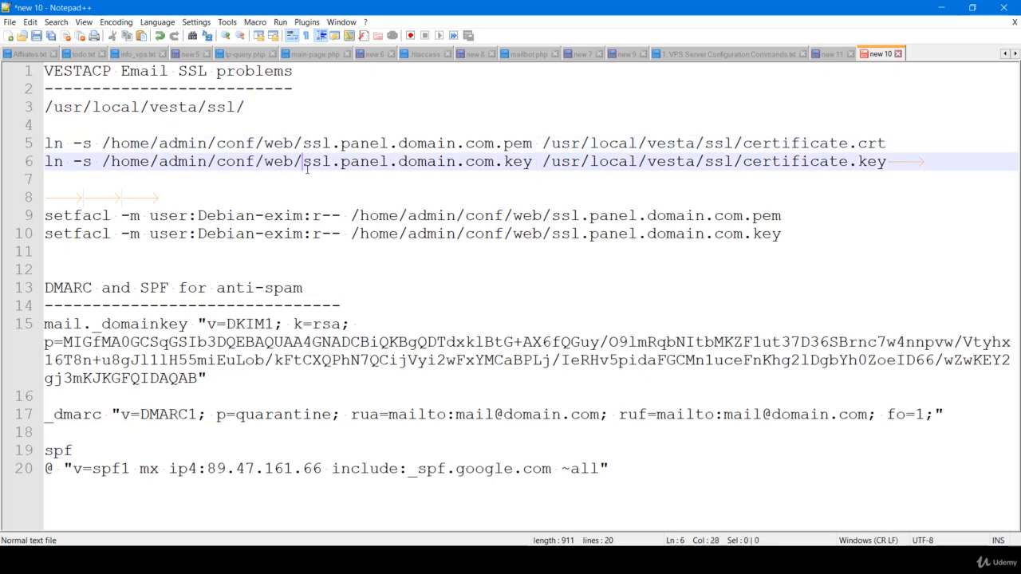
Highlight the _dmarc and spf record names in the notes, then switch to the Vesta browser window
click(216, 376)
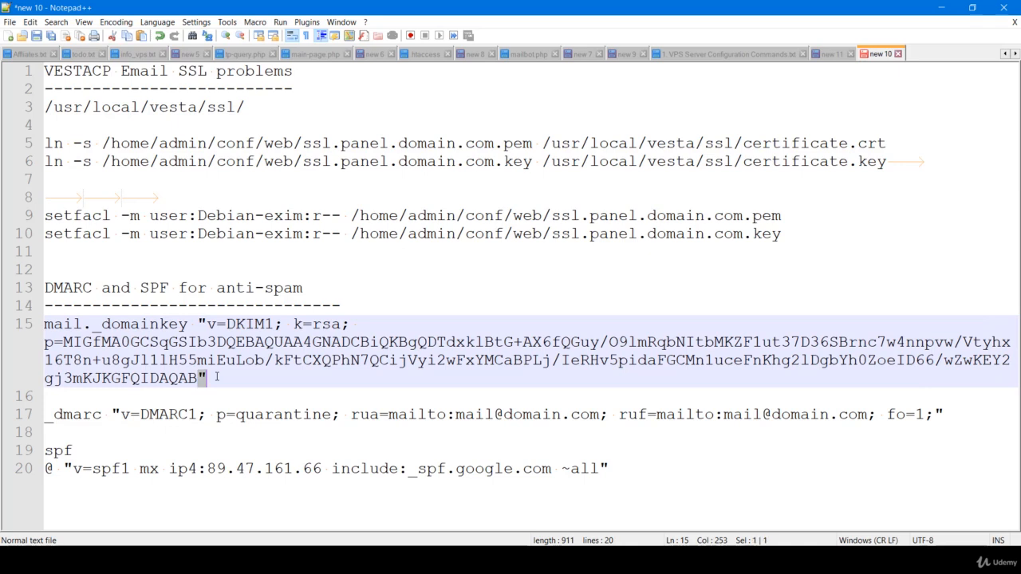
double_click(82, 416)
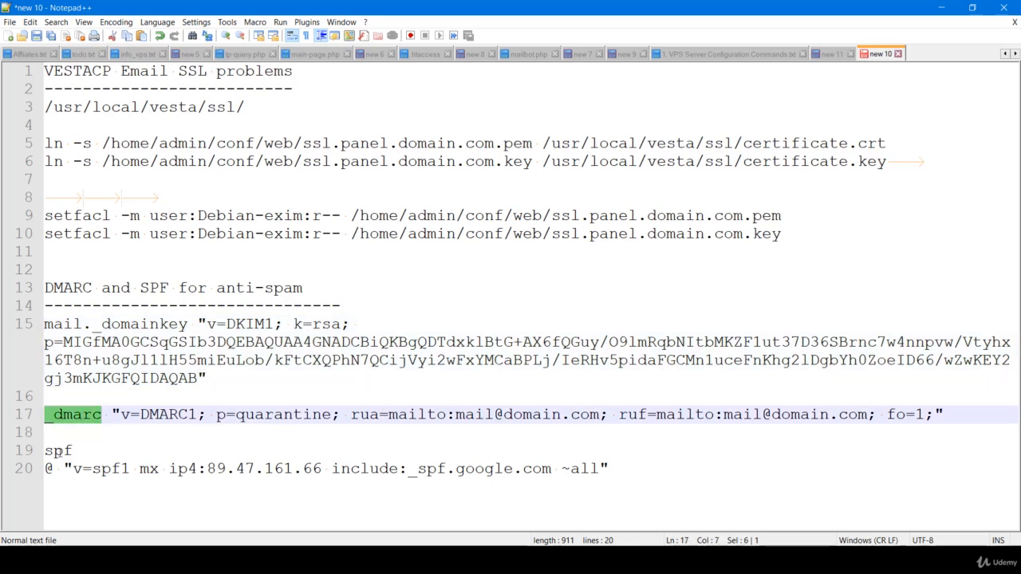
double_click(60, 452)
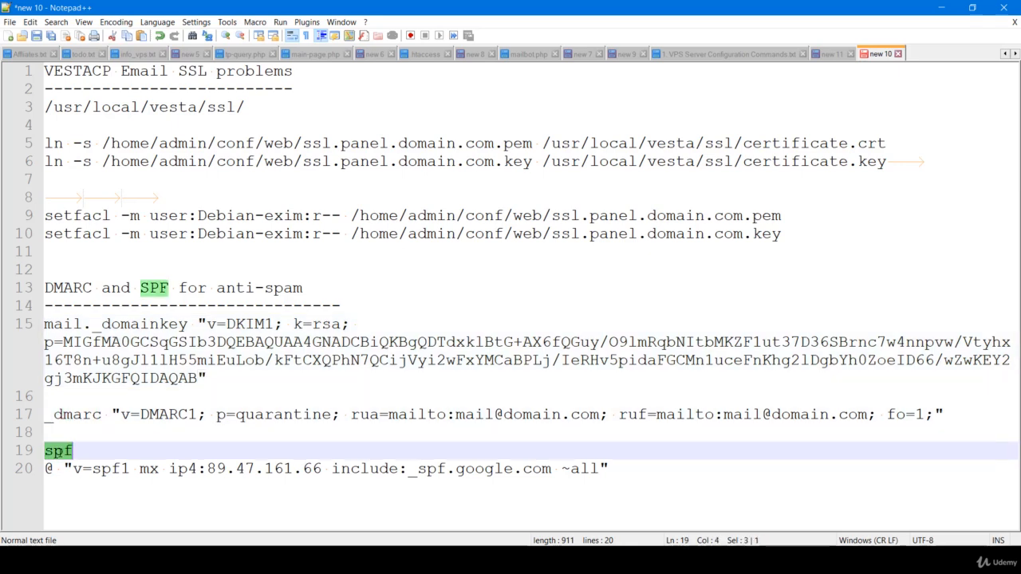
click(543, 452)
key(alt+Tab)
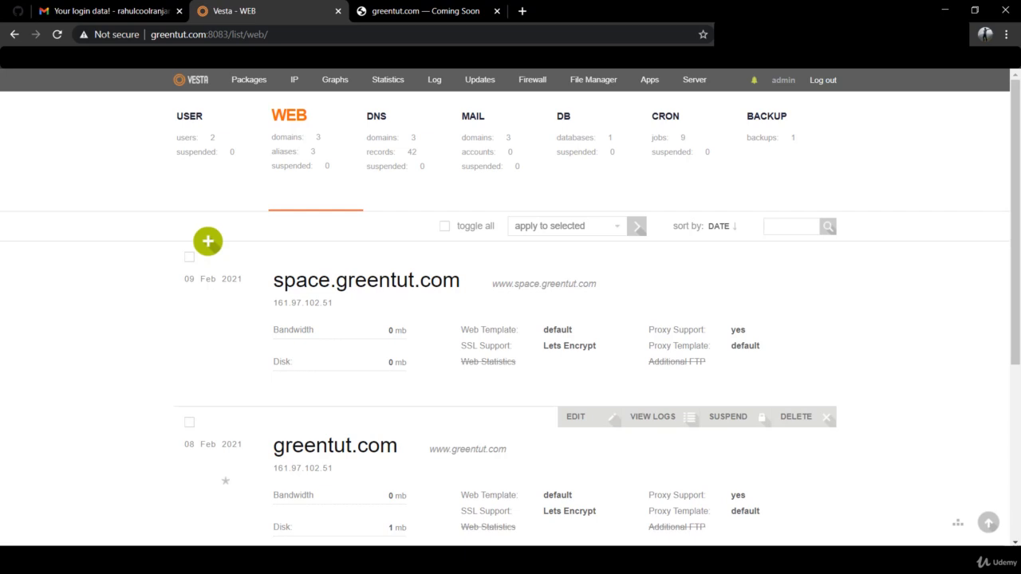
Open a PuTTY SSH session to vpanel.greentut.com and log in as root with the password
mouse_move(443, 560)
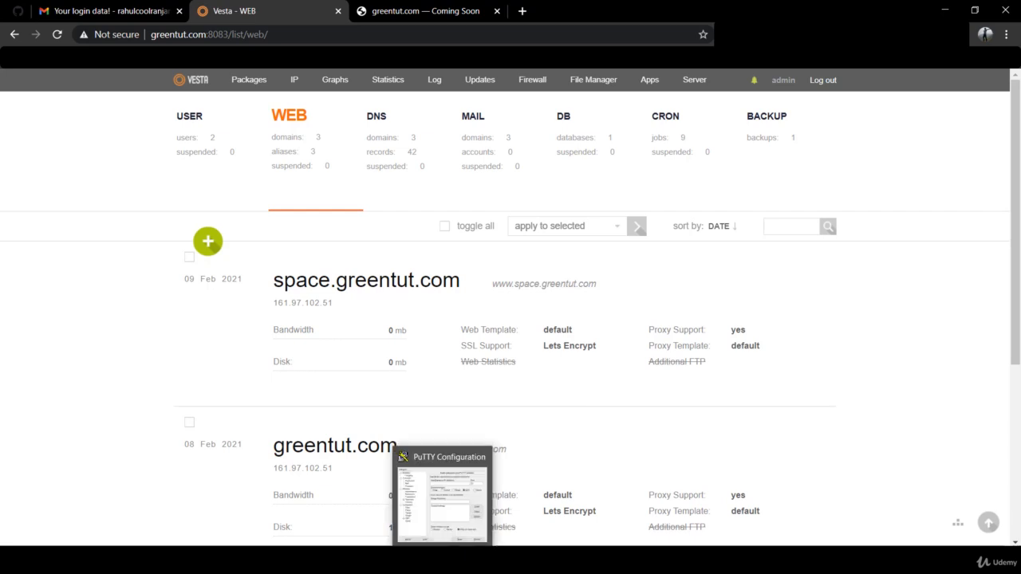
click(443, 499)
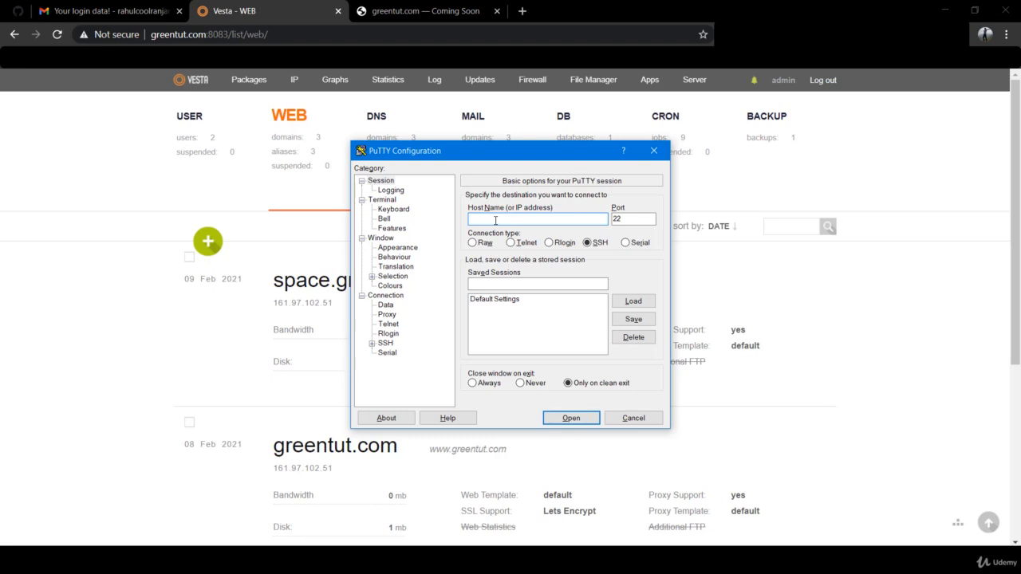
text(vpanel.greentut.com)
key(Return)
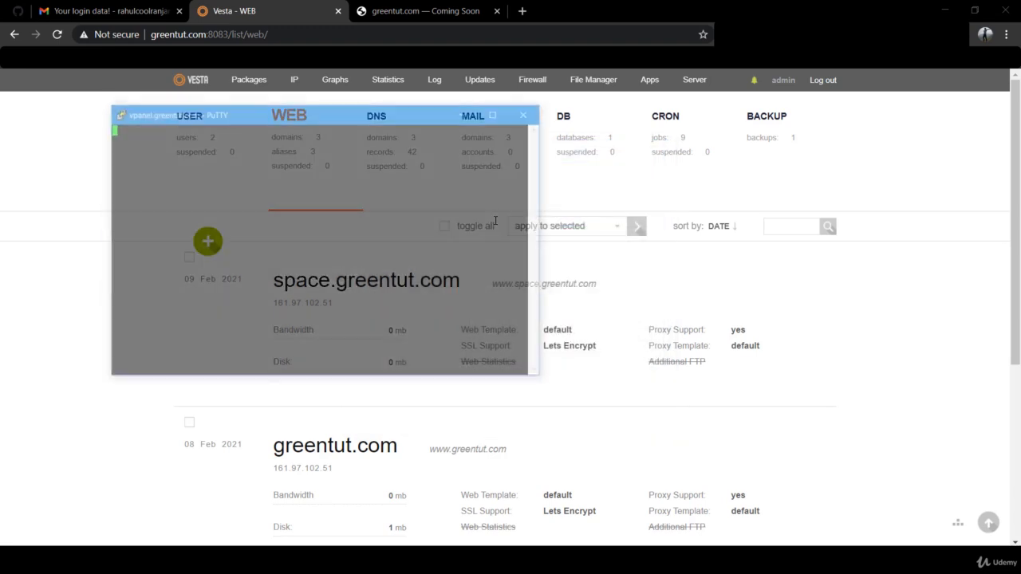
text(root)
key(Return)
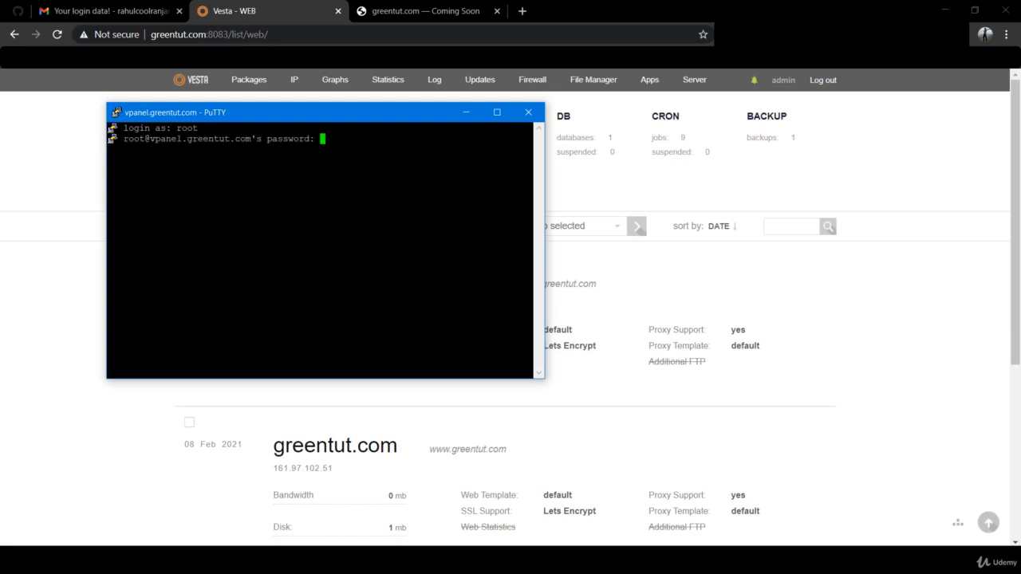
key(Return)
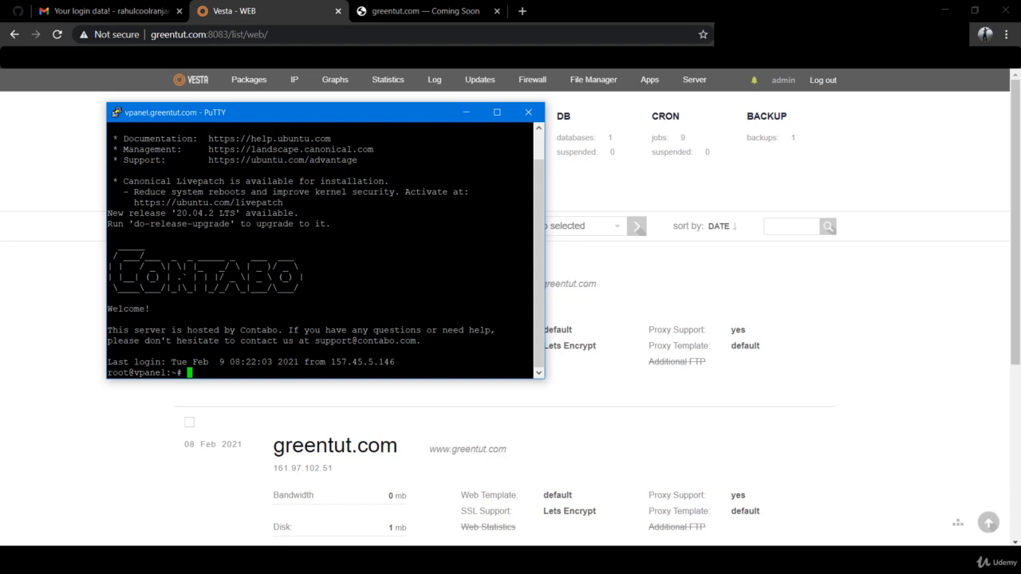
Enable SSL Support with Let's Encrypt for vpanel.greentut.com and save the domain
click(787, 393)
scroll(788, 393, down, 2)
scroll(788, 393, down, 2)
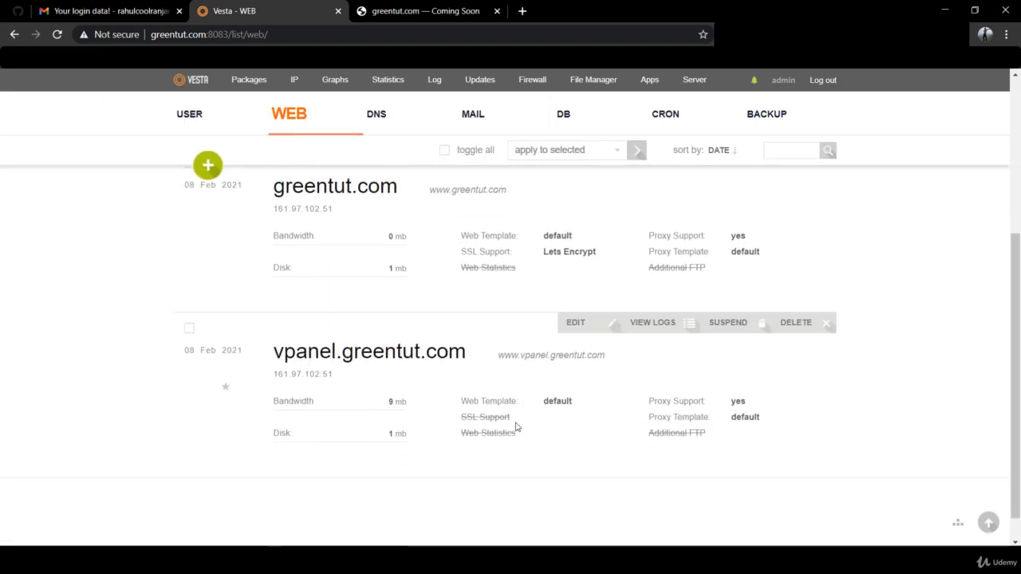
scroll(516, 426, up, 1)
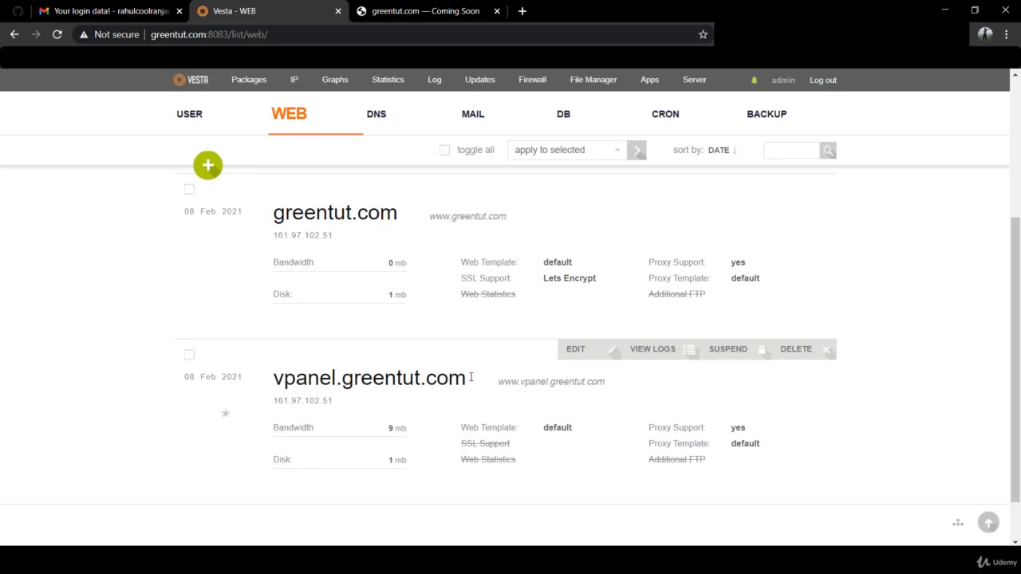
click(572, 355)
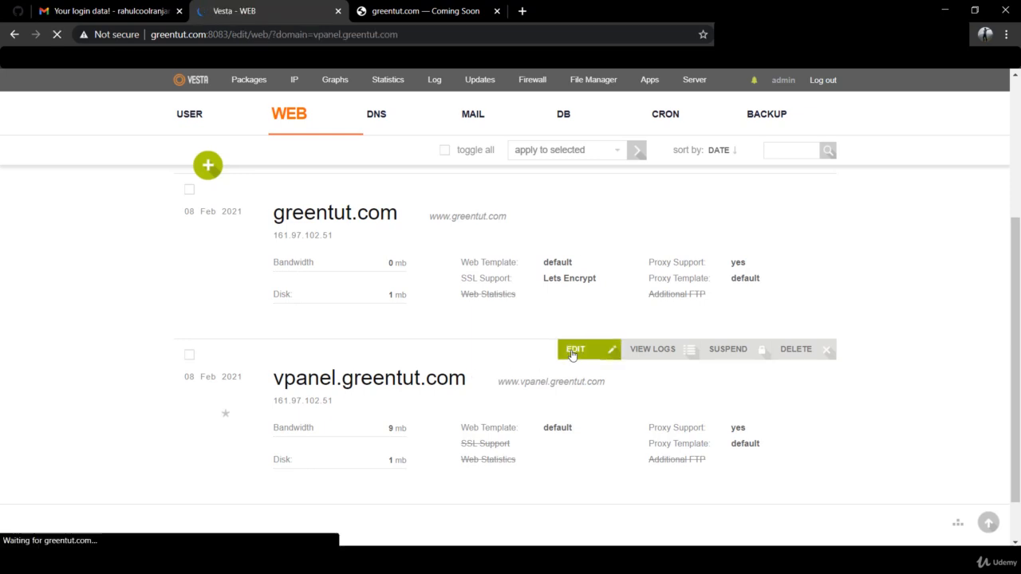
scroll(572, 355, down, 5)
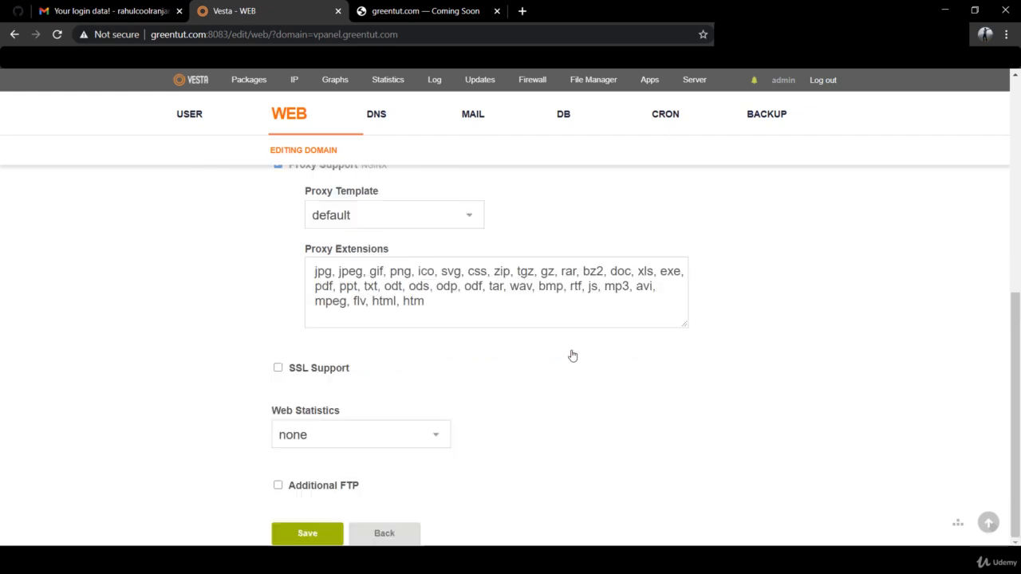
click(278, 370)
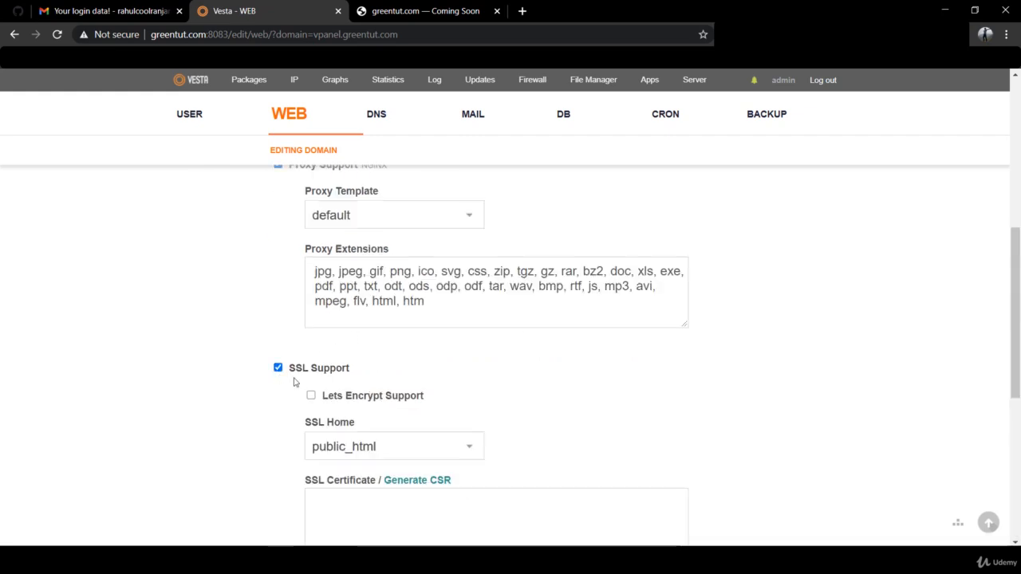
click(312, 396)
scroll(292, 428, down, 5)
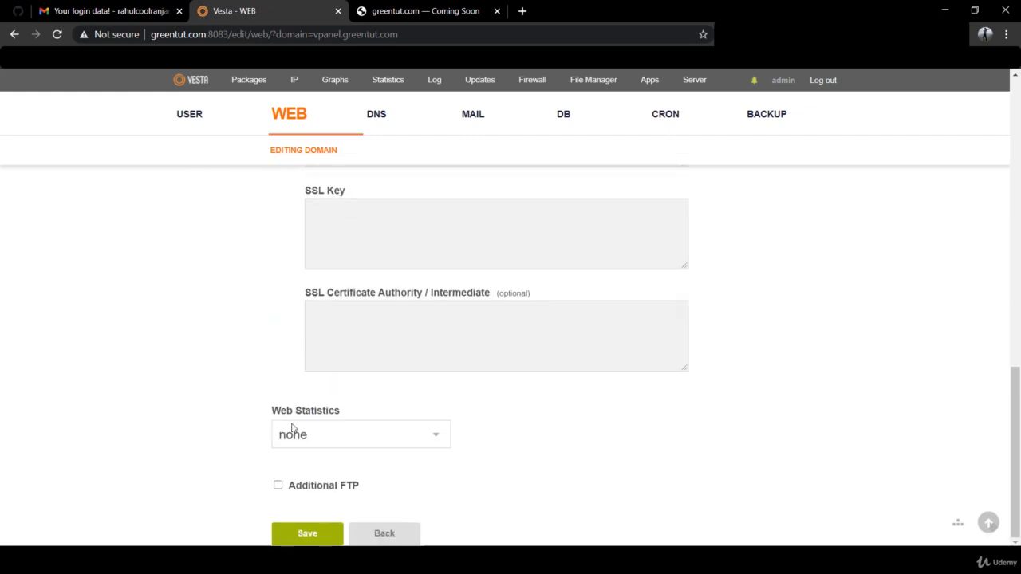
click(302, 535)
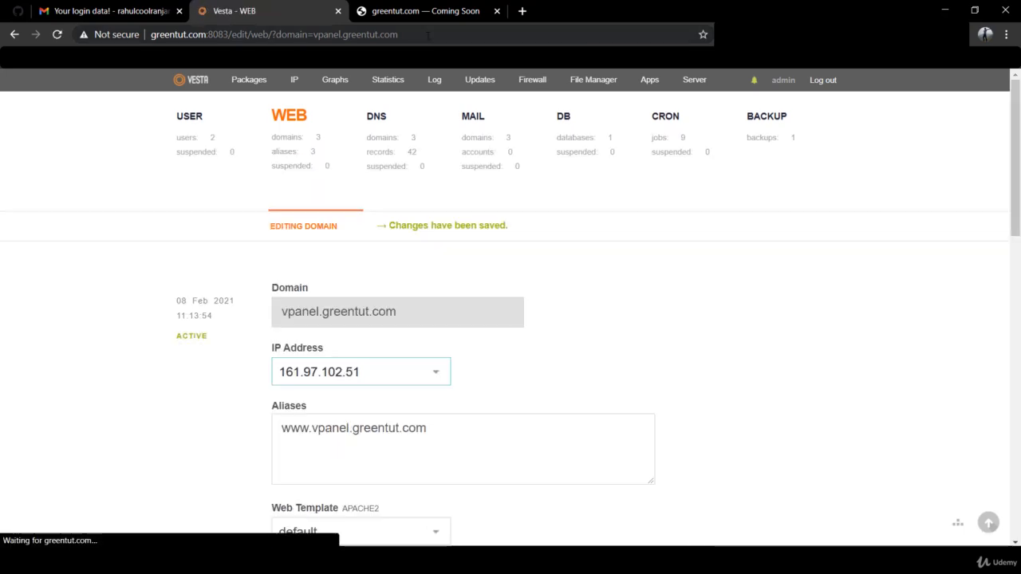
Reload the edit page to confirm the certificate valid until May 10 2021, then return to PuTTY
scroll(515, 334, down, 3)
scroll(516, 335, down, 1)
scroll(516, 334, up, 3)
scroll(516, 334, down, 5)
scroll(516, 334, down, 1)
click(435, 34)
key(Return)
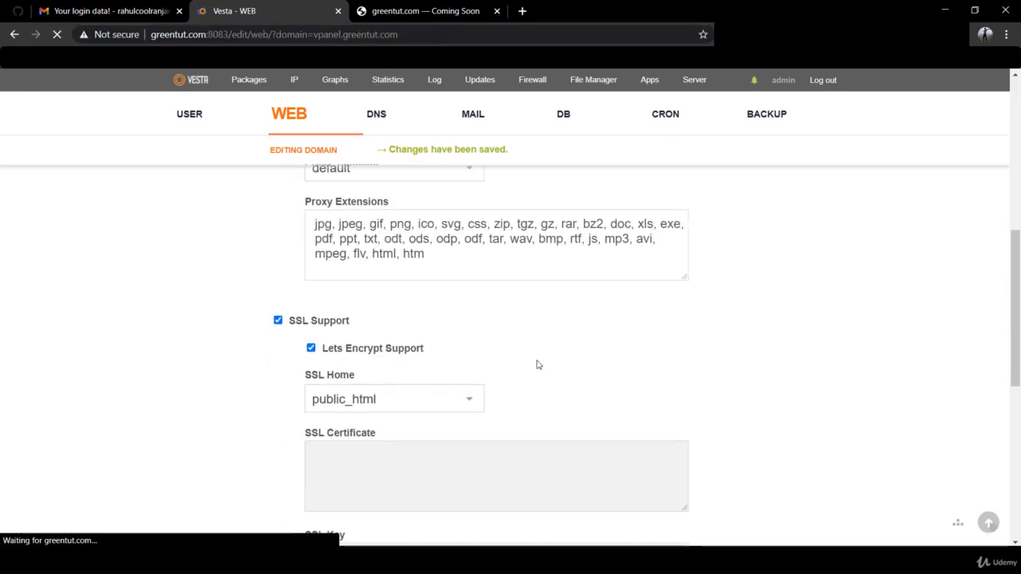
scroll(537, 364, down, 4)
scroll(538, 365, down, 3)
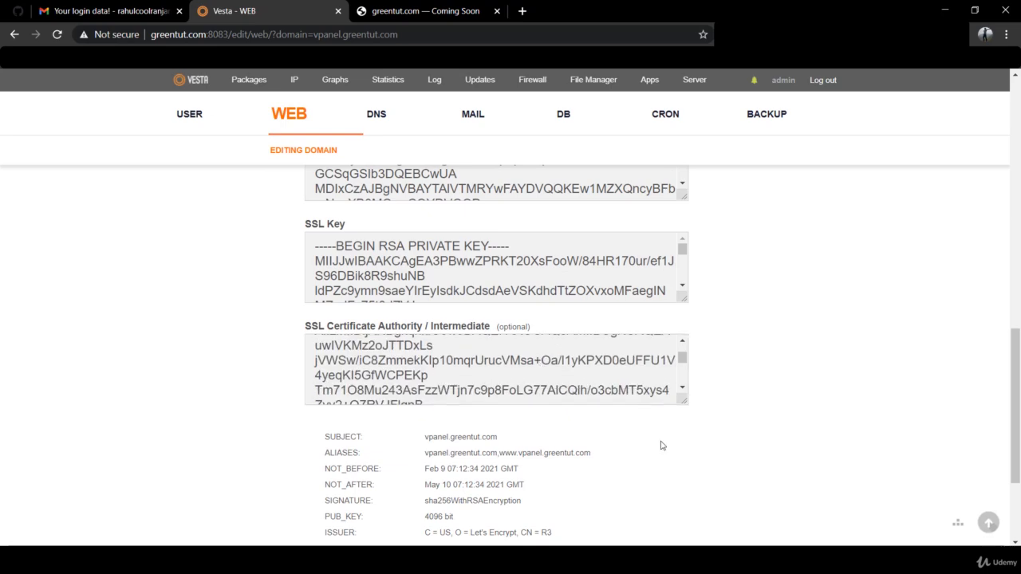
scroll(661, 447, down, 1)
scroll(661, 447, up, 8)
scroll(662, 446, up, 3)
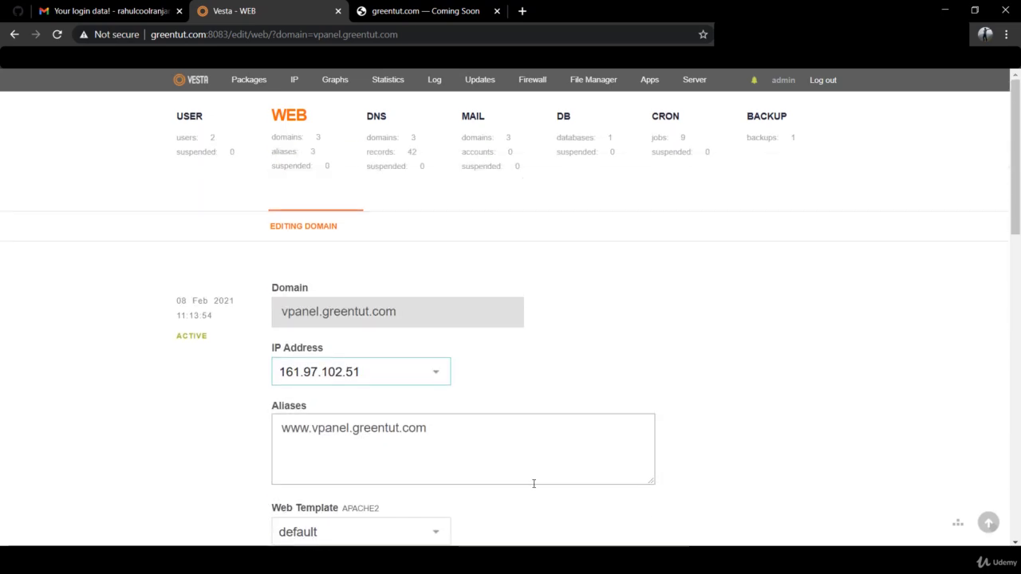
click(485, 561)
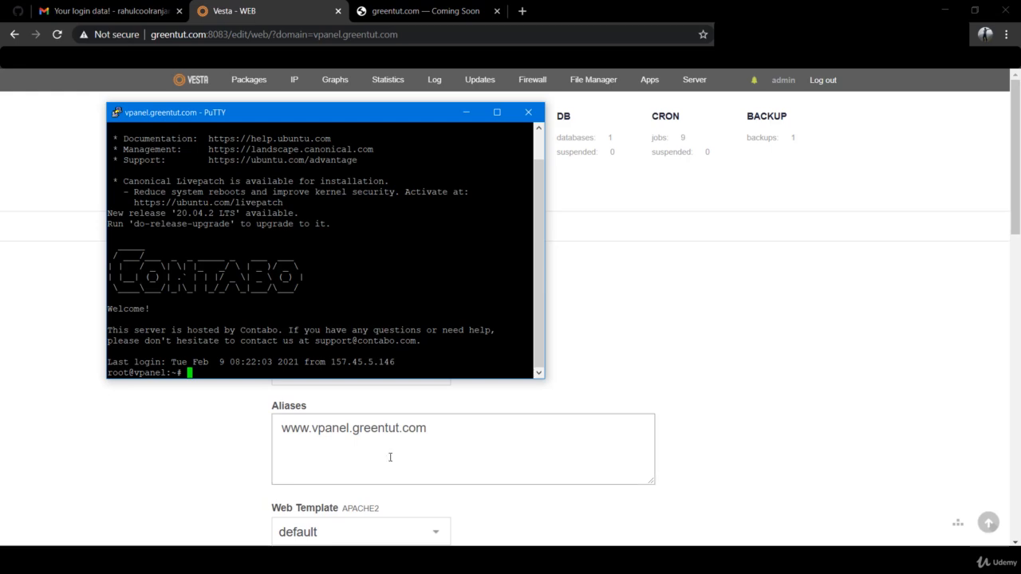
Copy the /home/admin/conf/web/ path from line 5 of the notes
click(377, 561)
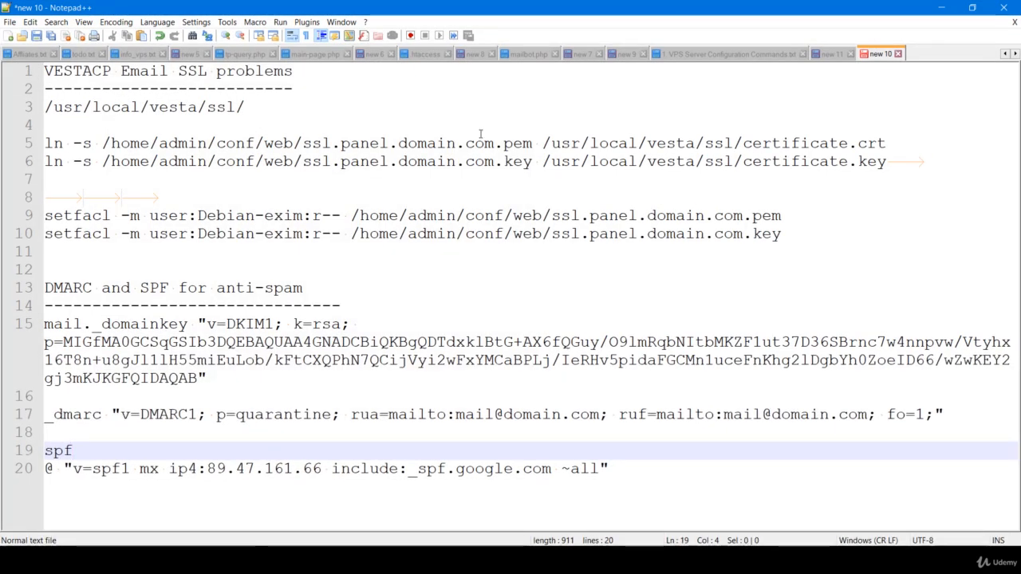
drag(302, 143, 103, 143)
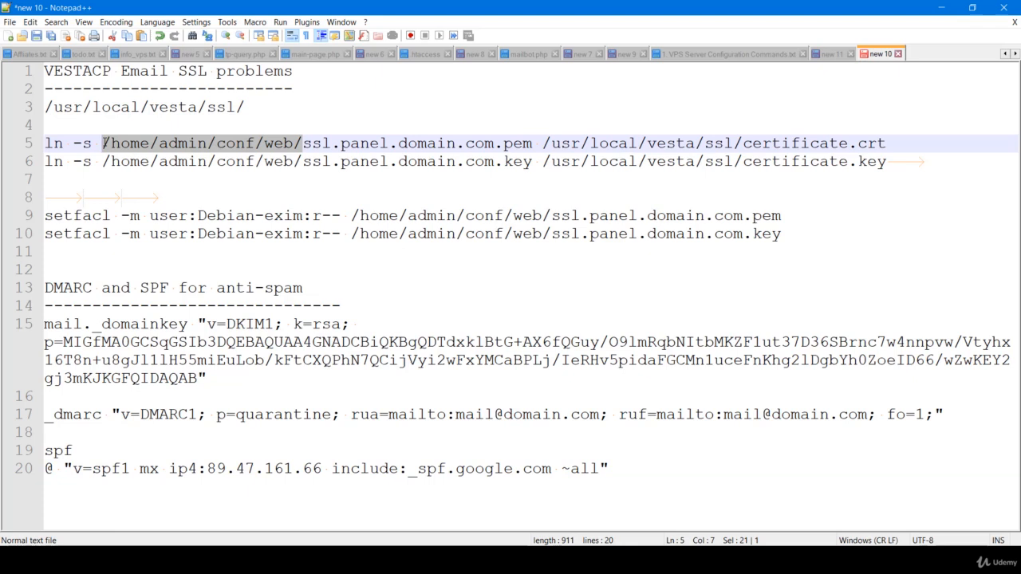
double_click(164, 146)
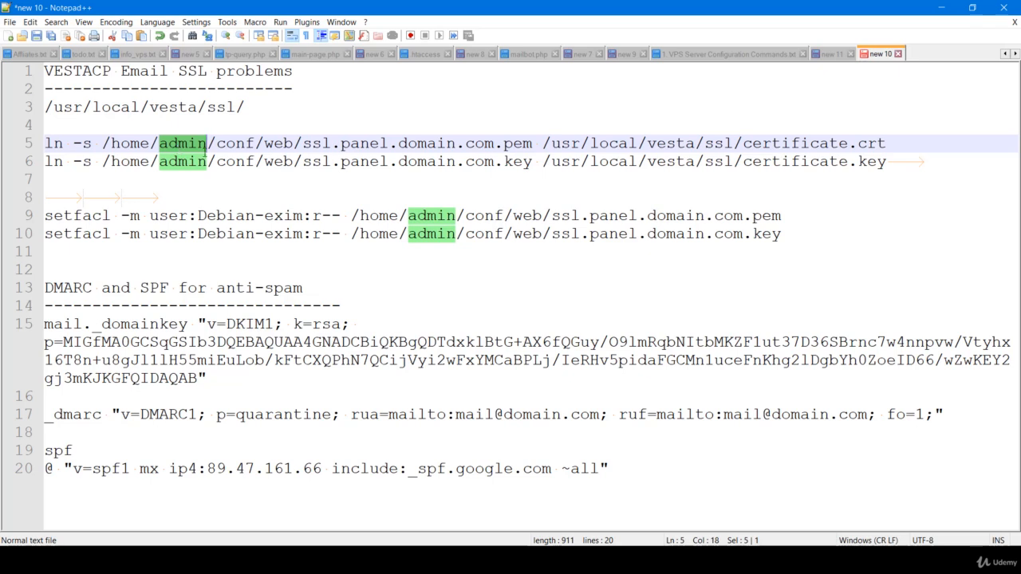
drag(342, 144, 486, 145)
click(188, 144)
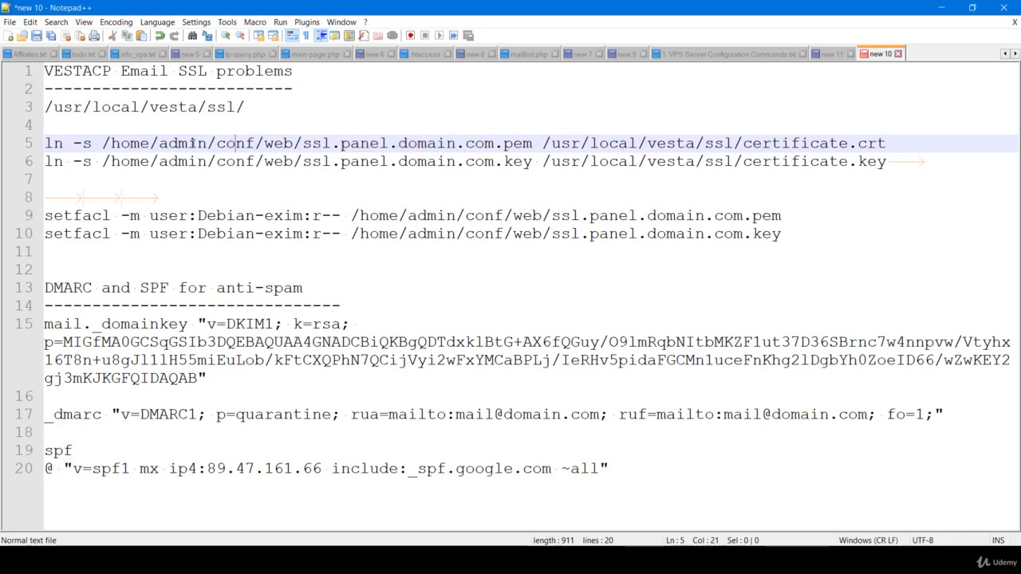
double_click(188, 143)
drag(302, 143, 102, 144)
key(ctrl+c)
key(alt+Tab)
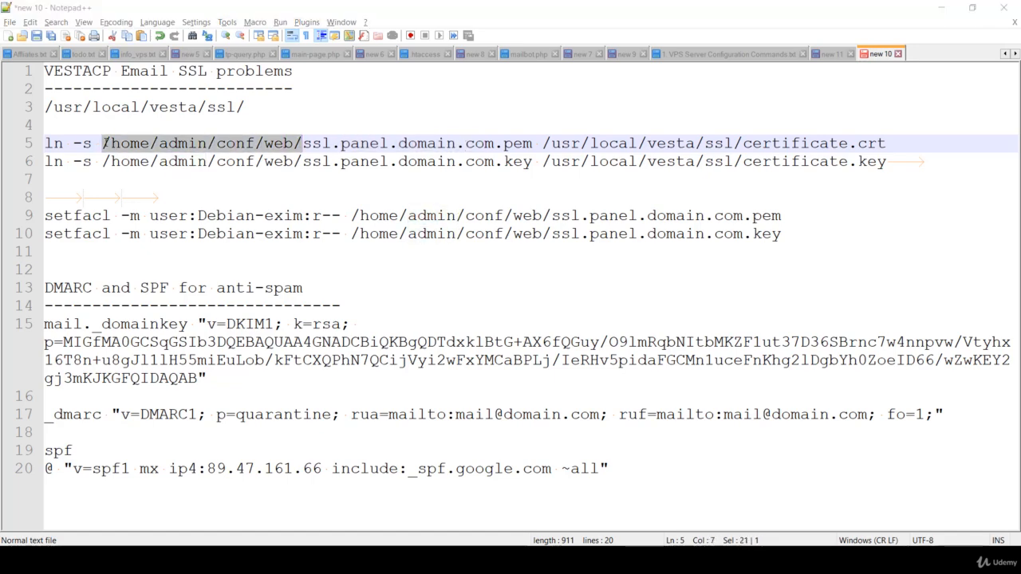
Change into /home/admin/conf/web/ in PuTTY and list its files with ls
text(cd)
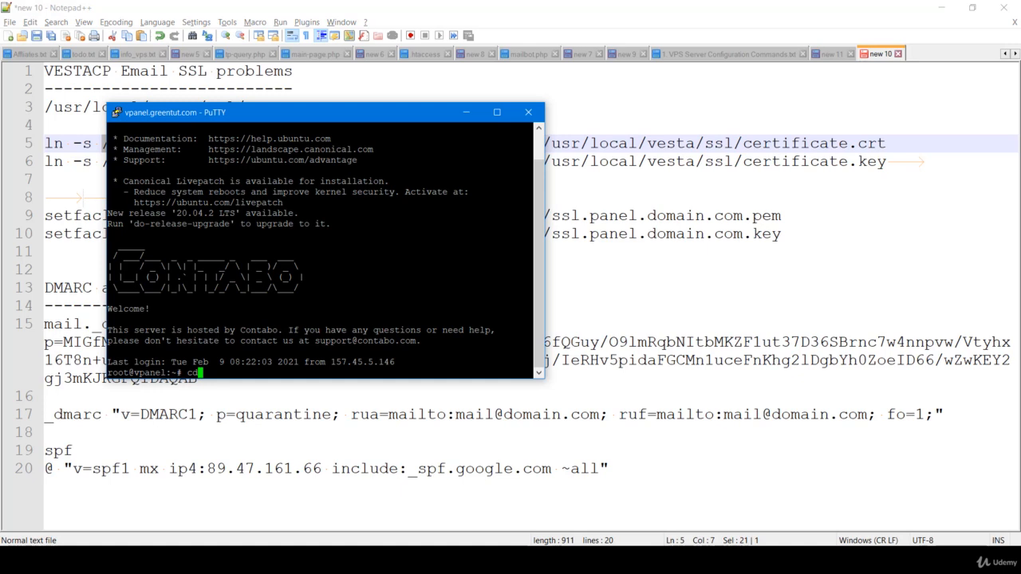
key(shift+Insert)
key(Return)
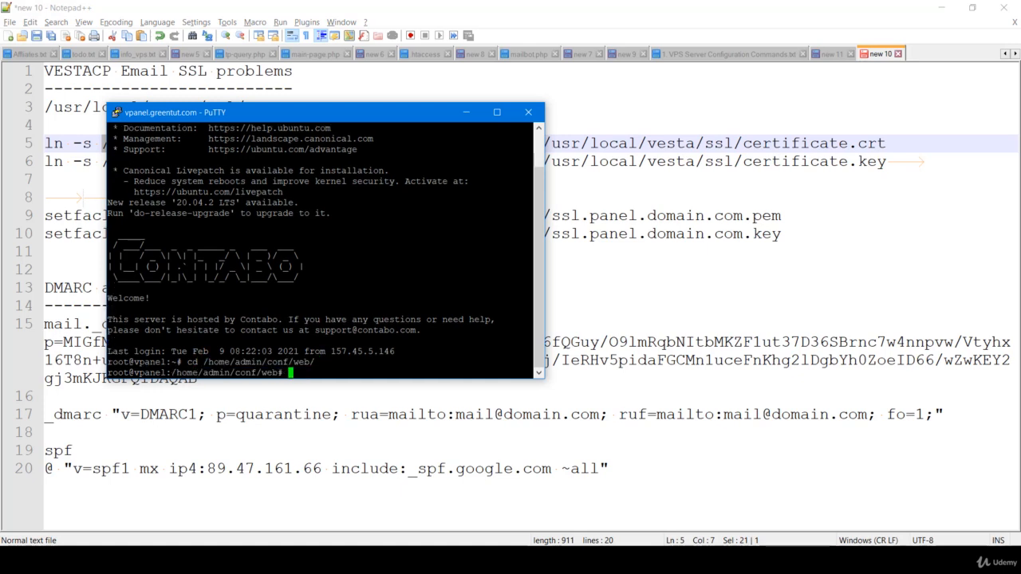
text(ls)
key(Return)
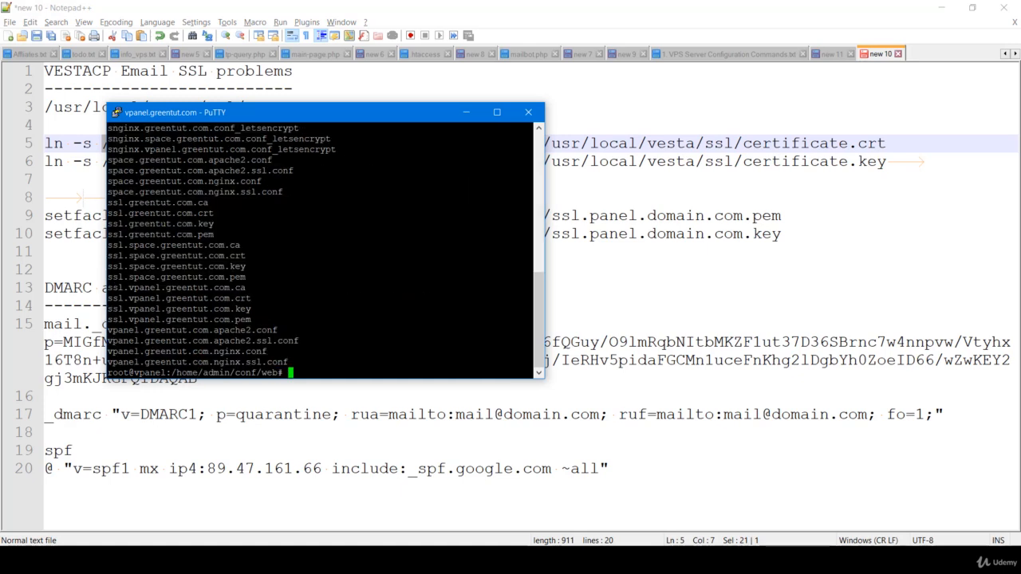
Move the terminal aside and mark the ssl.vpanel.greentut.com key and pem file names
drag(302, 115, 538, 141)
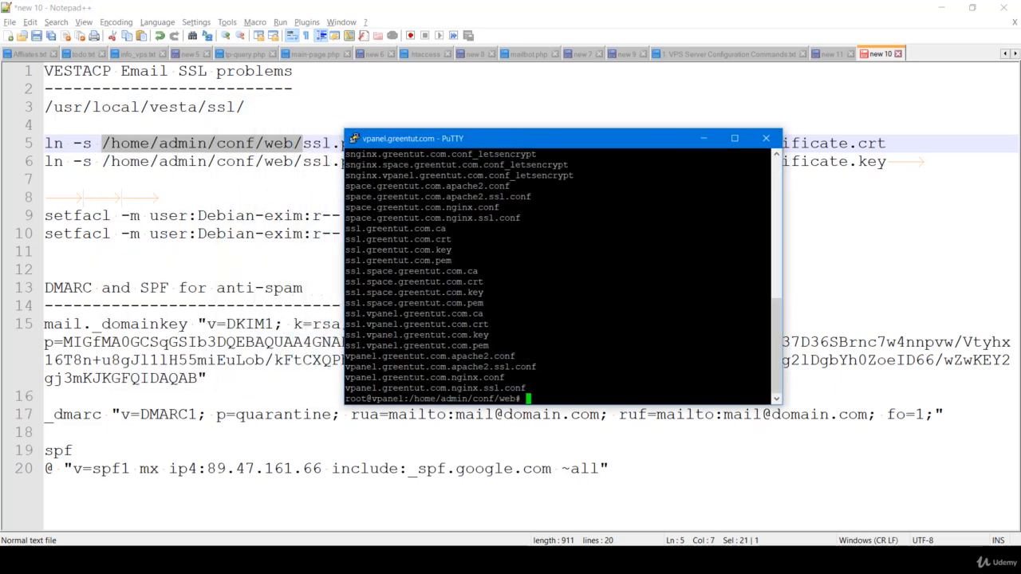
drag(475, 138, 479, 194)
drag(510, 402, 371, 392)
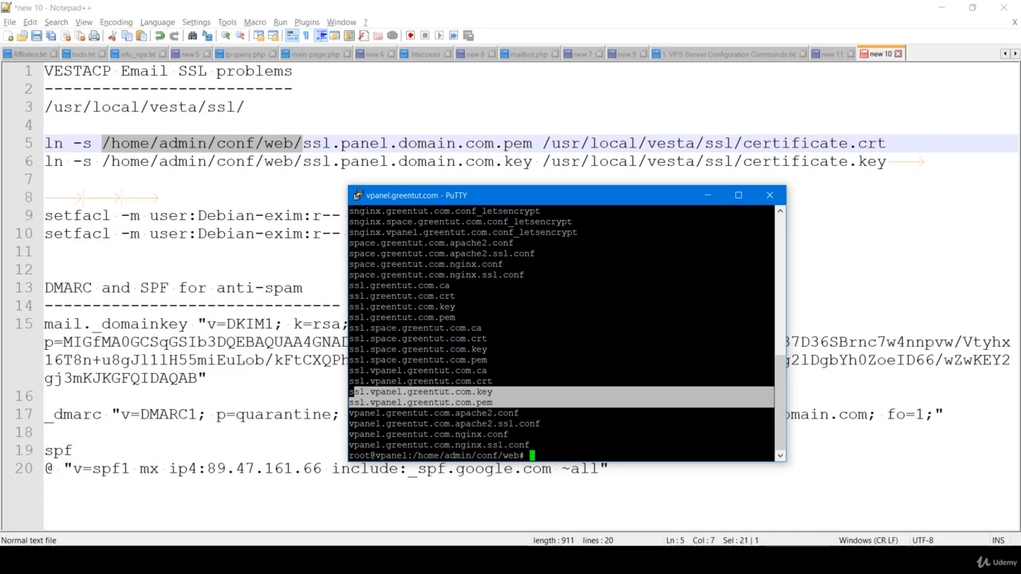
click(544, 335)
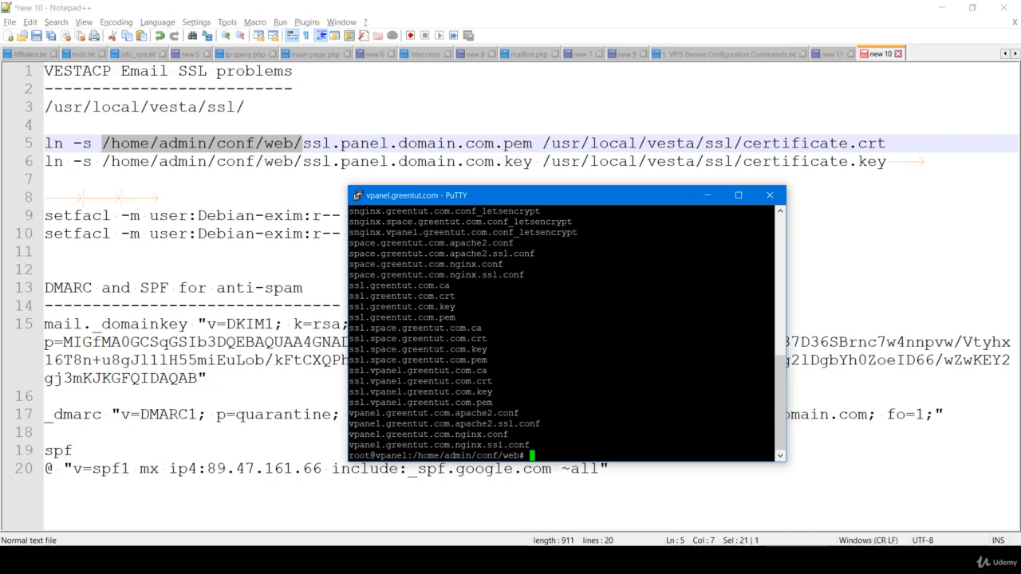
click(541, 144)
Copy /usr/local/vesta/ssl/, change into it, and list its files with ls and ls -la
drag(541, 143, 742, 142)
key(ctrl+c)
key(alt+Tab)
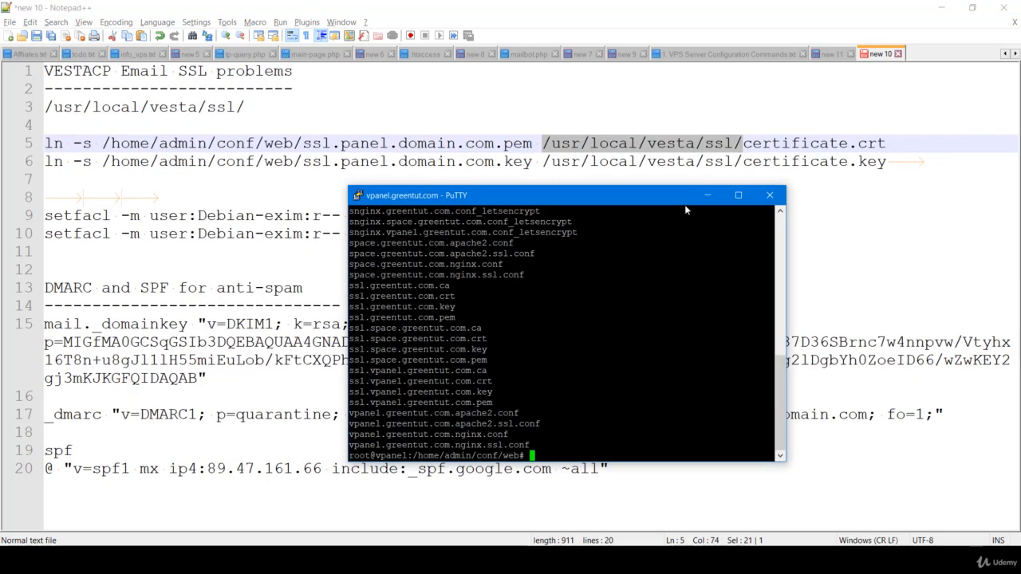
text(cd)
key(shift+Insert)
key(Return)
text(ls)
key(Return)
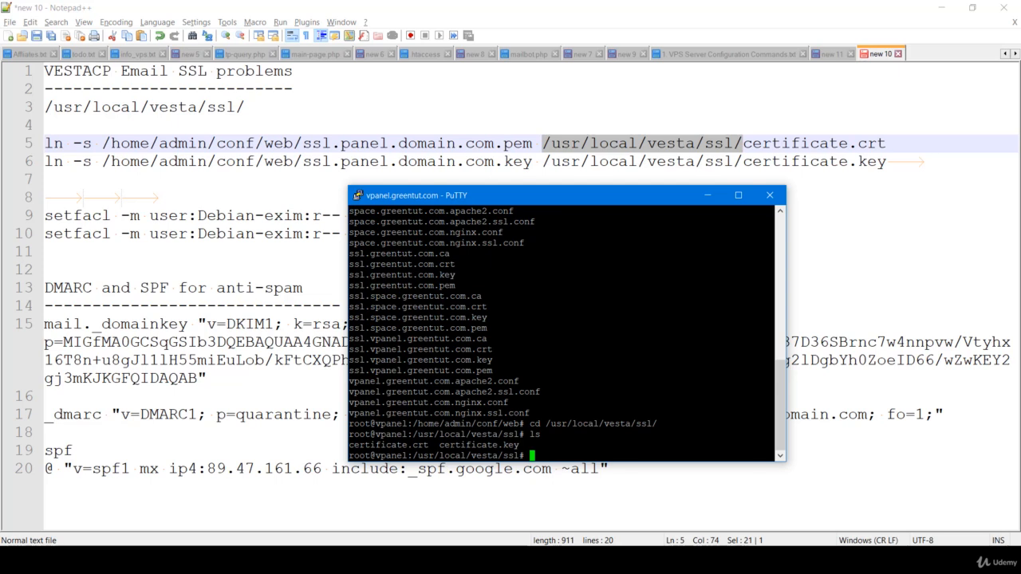
text(ls -la)
key(Return)
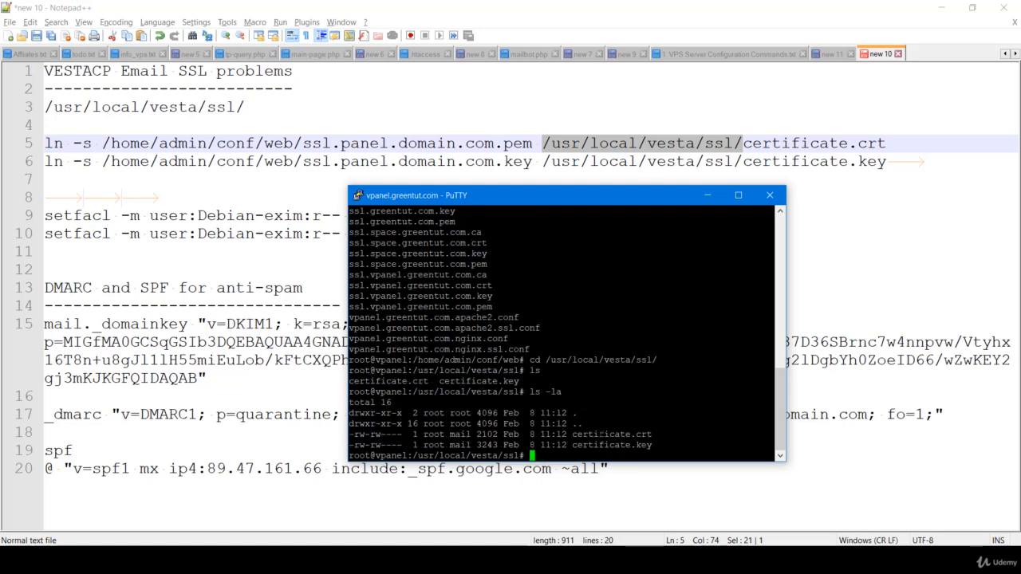
Delete certificate.crt and certificate.key with rm -rf and confirm the folder is empty
text(rm -rf)
double_click(612, 434)
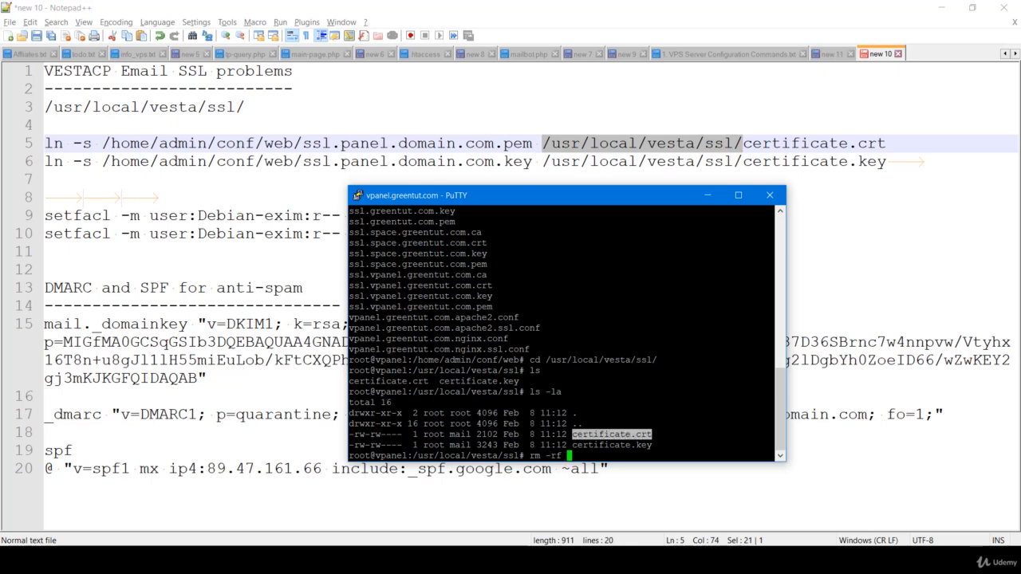
text(certificate.crt)
double_click(601, 445)
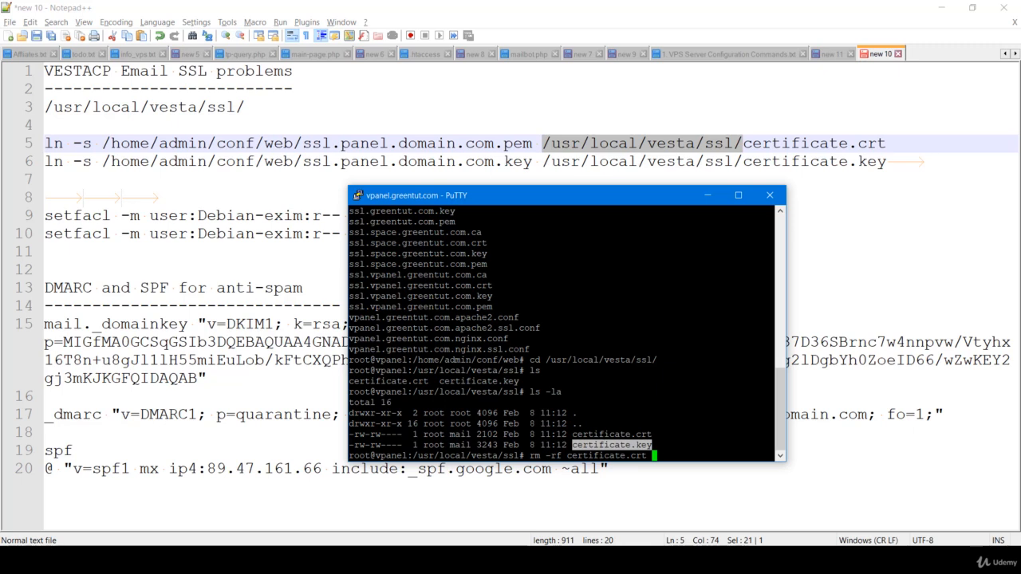
text(certificate.key)
key(Return)
text(ls)
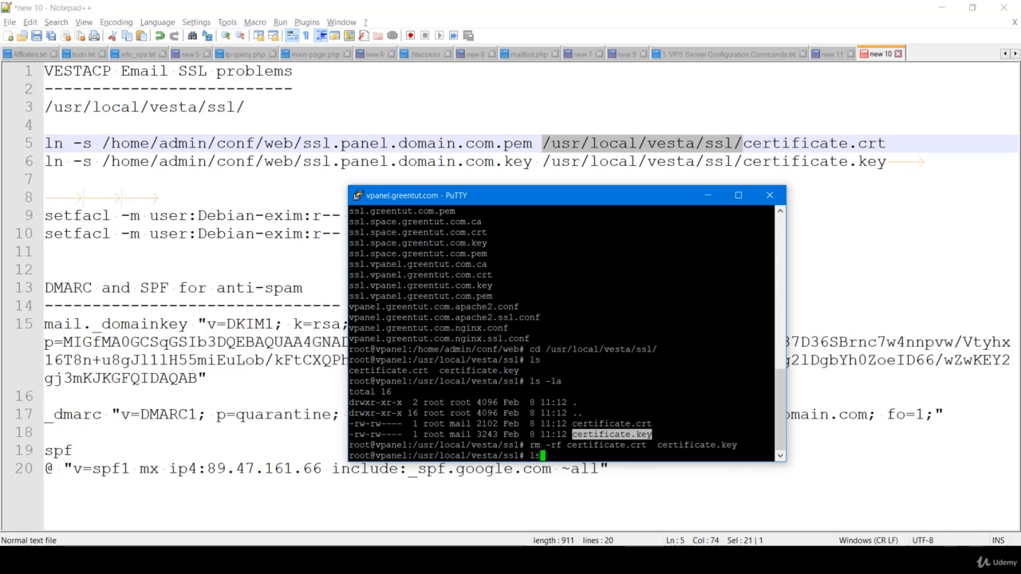
key(Return)
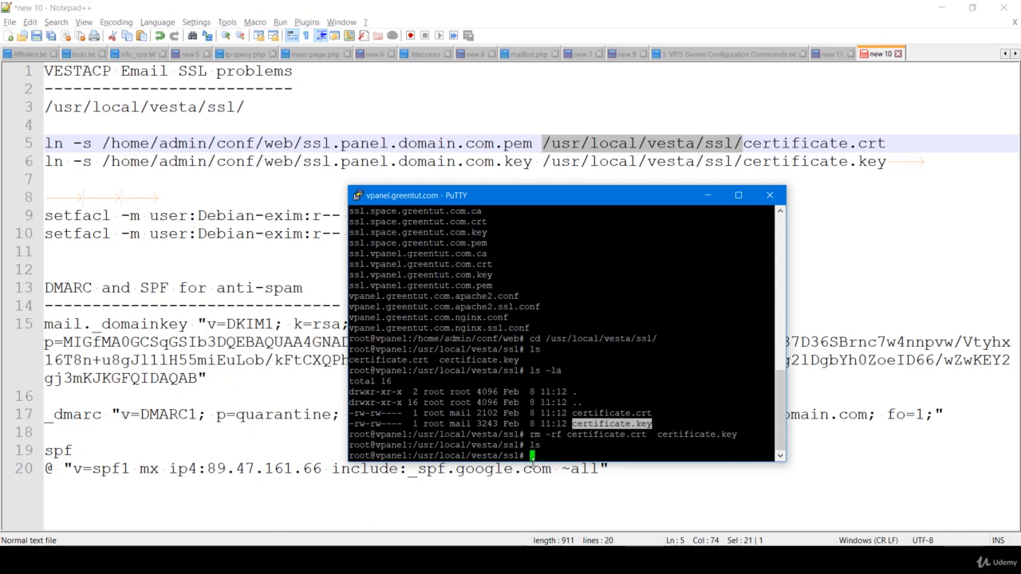
Replace panel.domain with vpanel.greentut in the ln -s certificate paths on lines 5 and 6
click(559, 437)
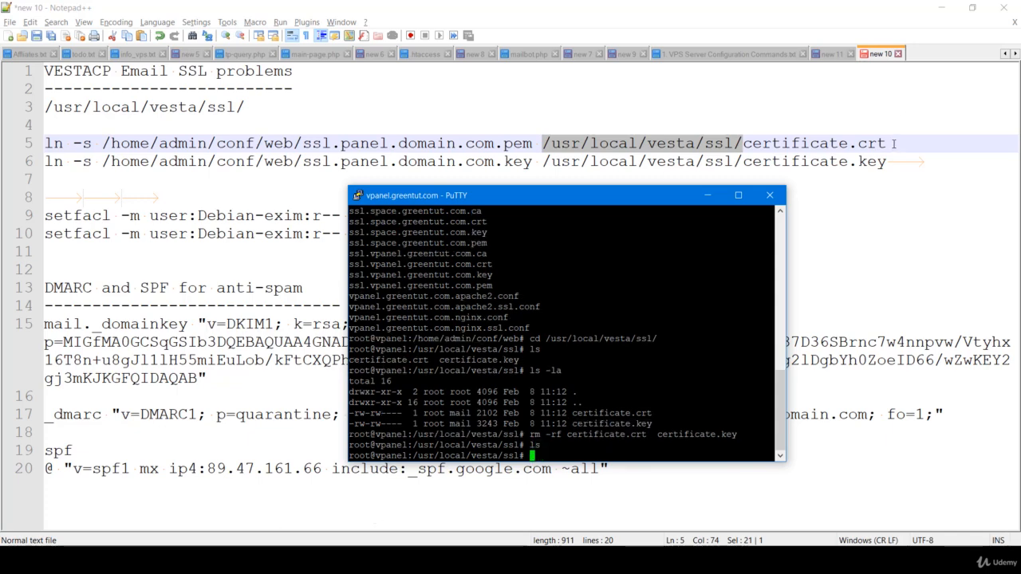
click(895, 145)
click(341, 144)
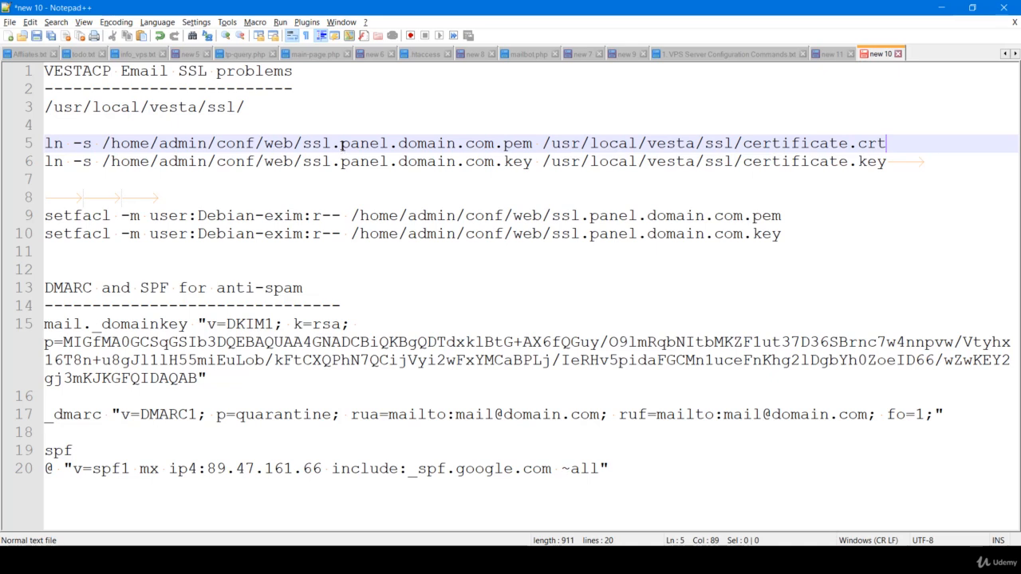
text(v)
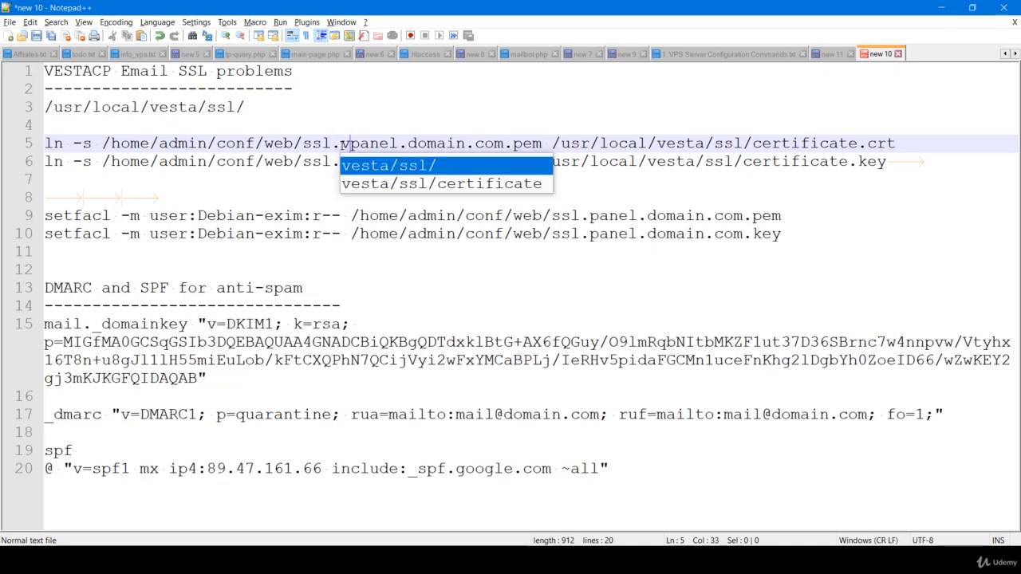
double_click(439, 144)
text(greentut)
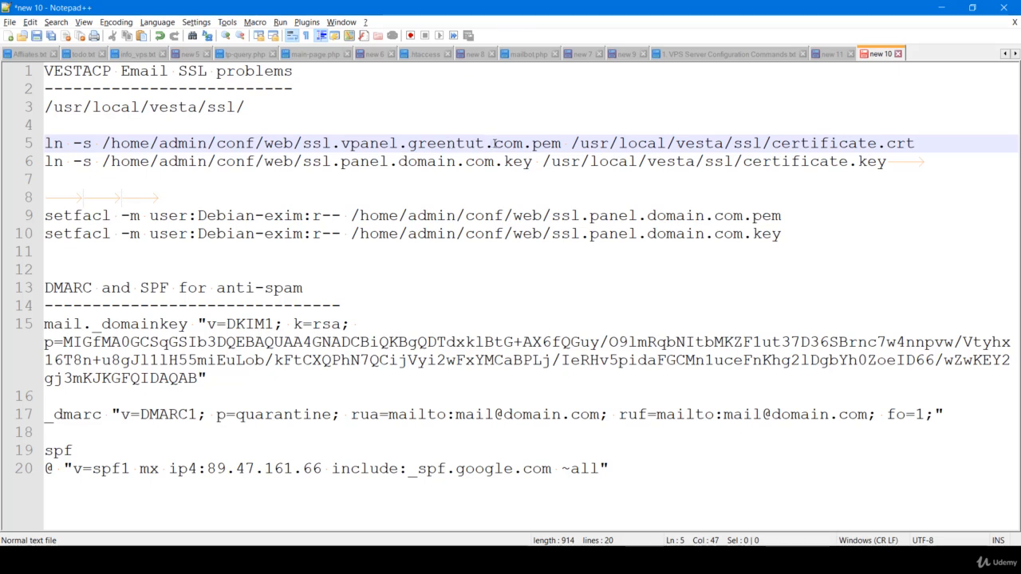
drag(484, 144, 341, 143)
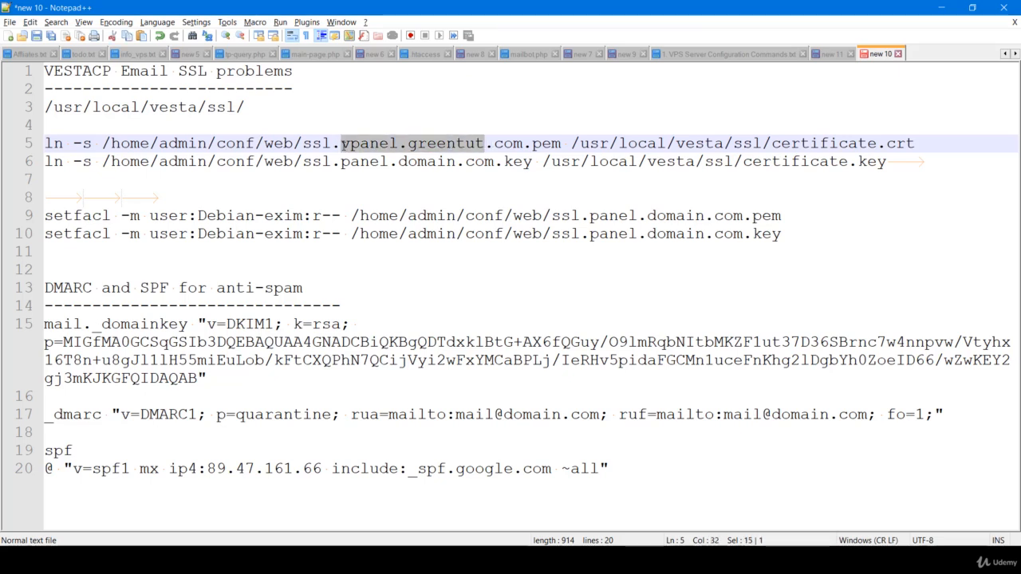
drag(456, 162, 335, 163)
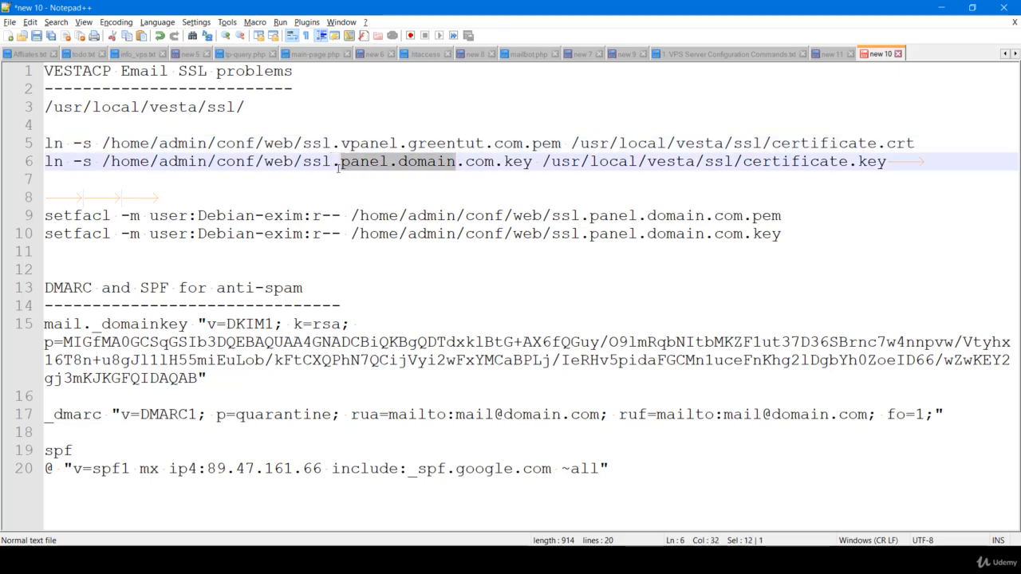
text(.vpanel.greentut)
click(922, 145)
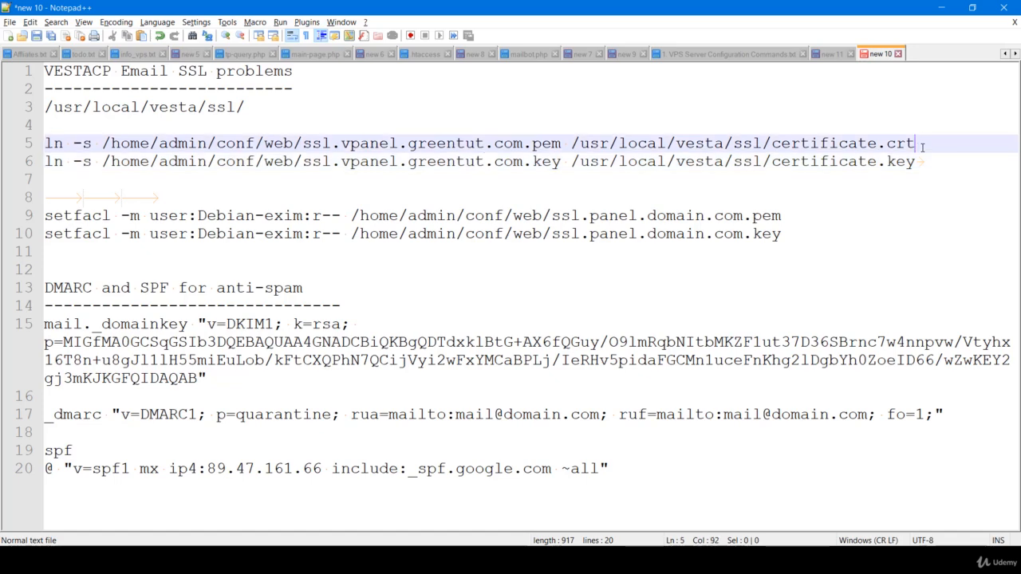
key(shift+Home)
Run both ln -s commands linking certificate.crt and certificate.key to the vpanel.greentut.com .pem and .key
key(alt+Tab)
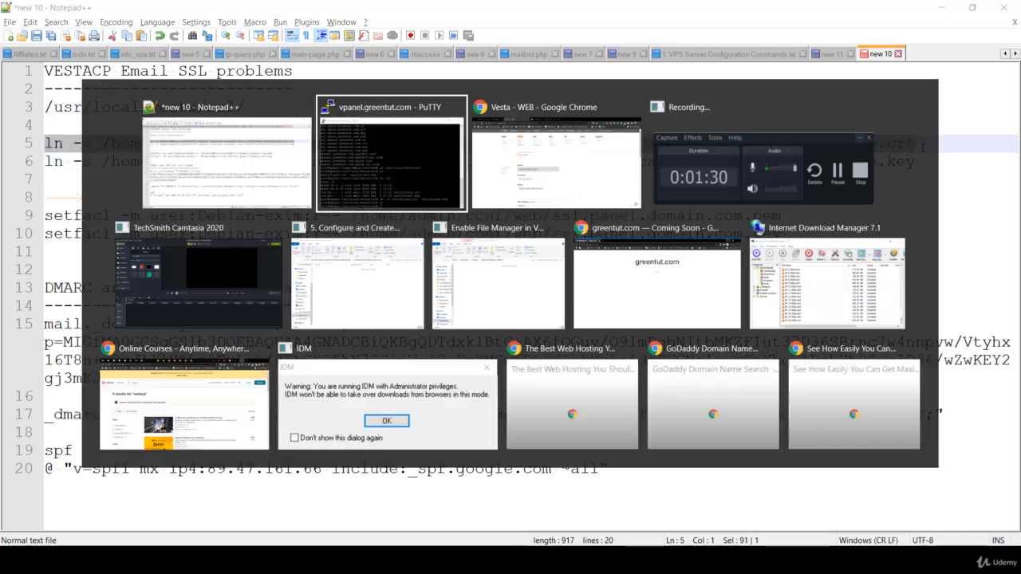
text(ln -s /home/admin/conf/web/ssl.vpanel.greentut.com.pem /usr/local/vesta/ssl/certificate.crt)
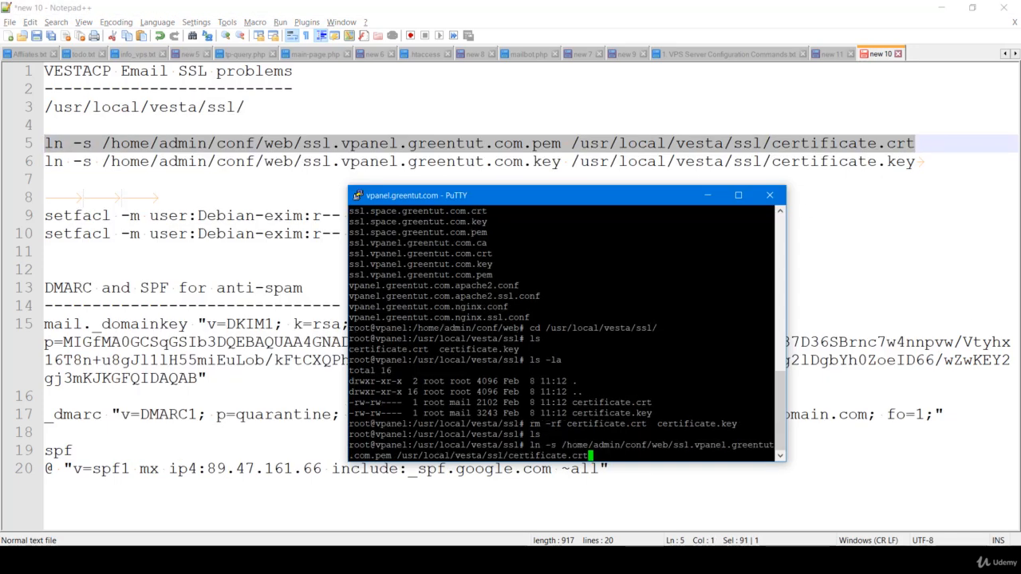
key(Return)
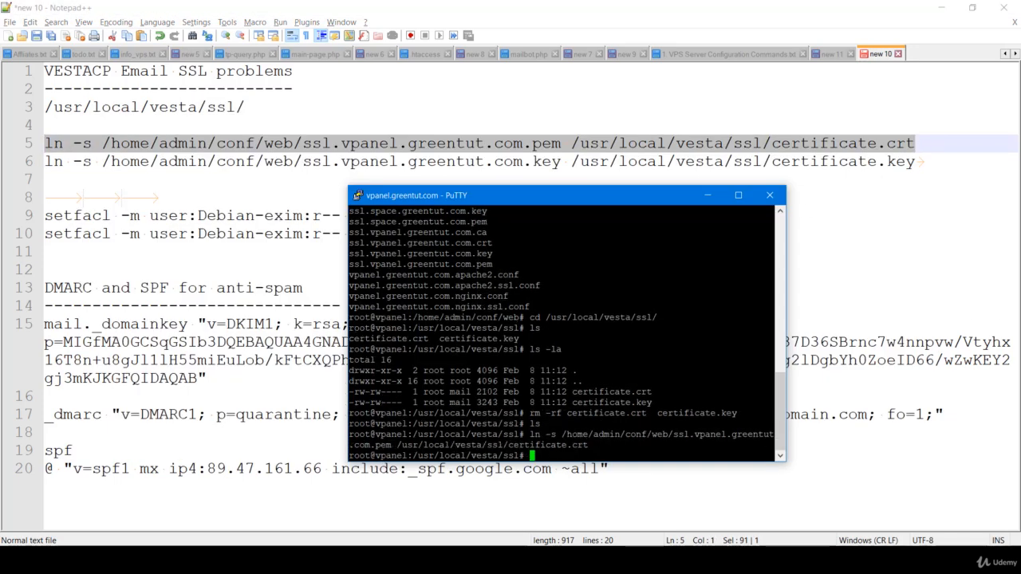
click(915, 161)
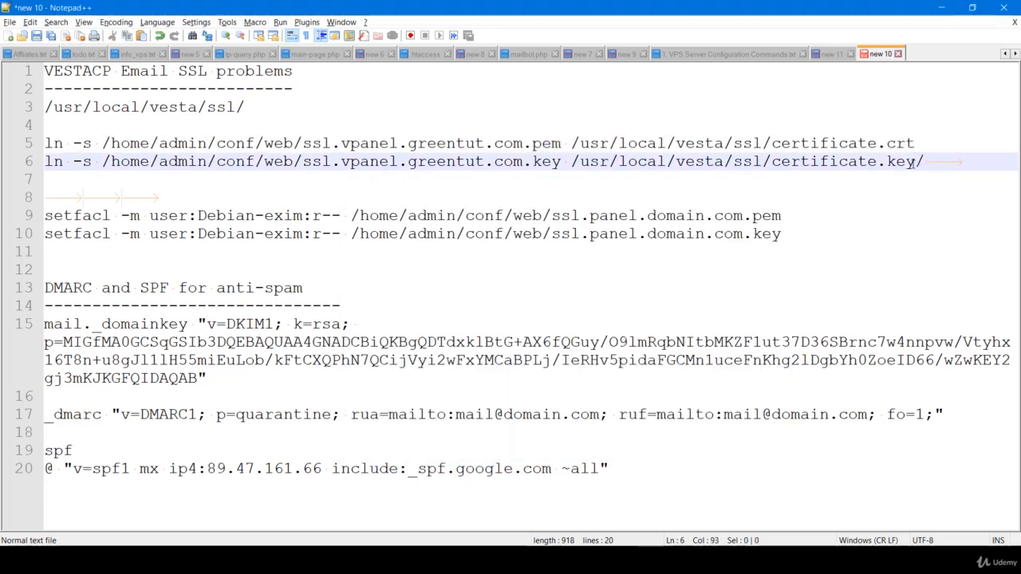
key(shift+Home)
key(ctrl+c)
key(alt+Tab)
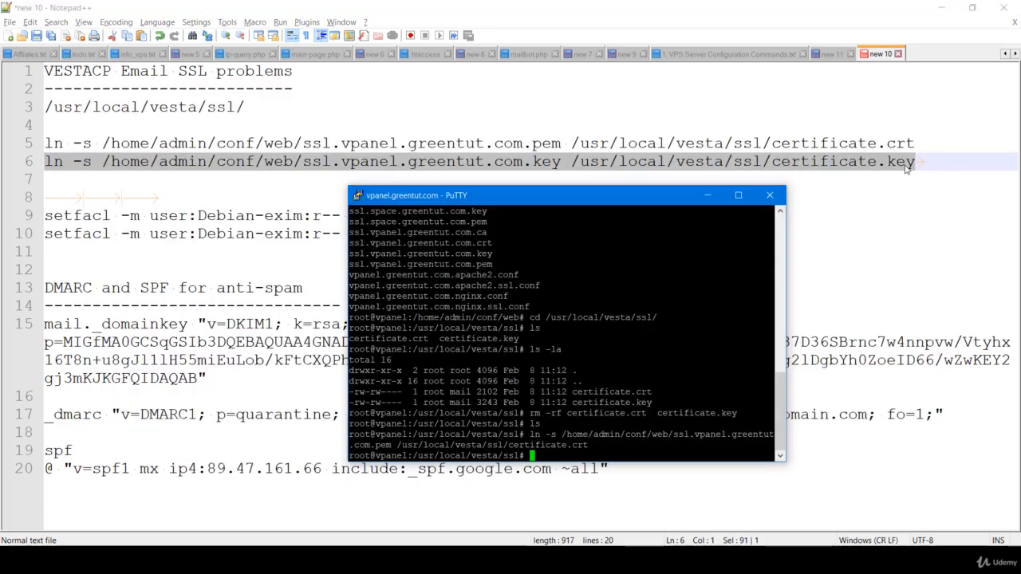
key(shift+Insert)
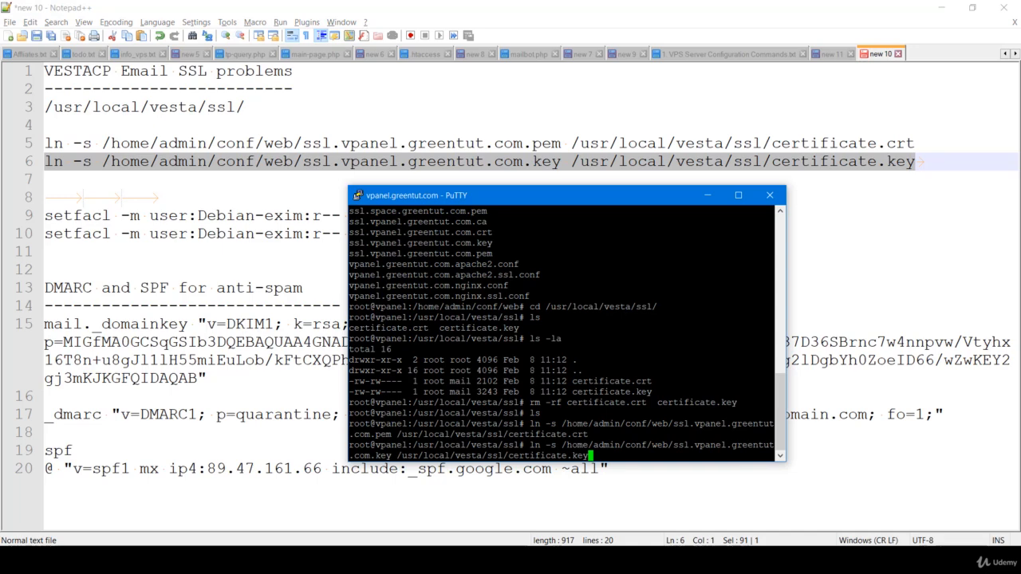
key(Return)
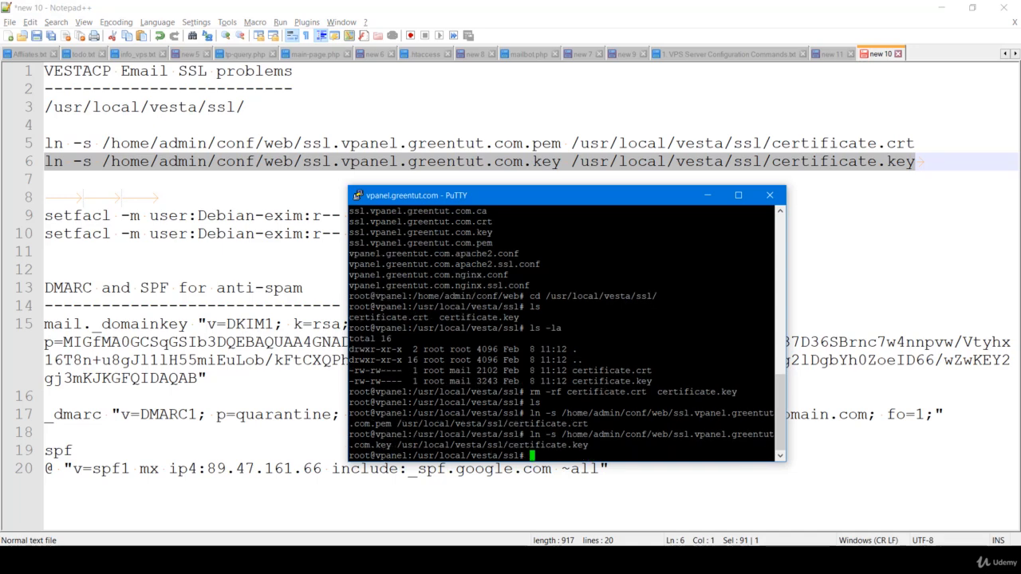
List /usr/local/vesta/ssl with ls -la to confirm the two certificate symlinks
key(alt+Tab)
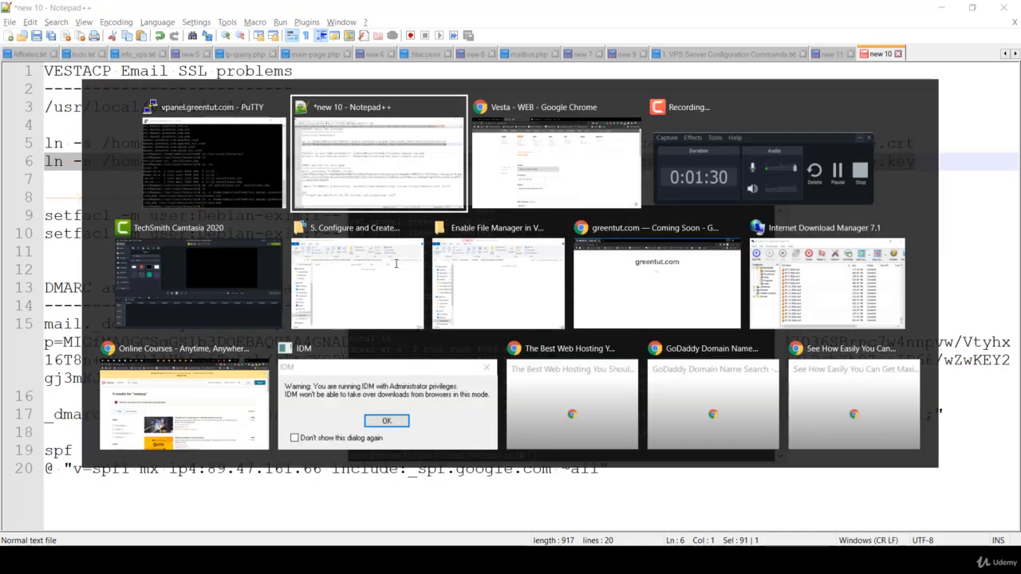
key(alt+shift+Tab)
text(ls -la)
key(Return)
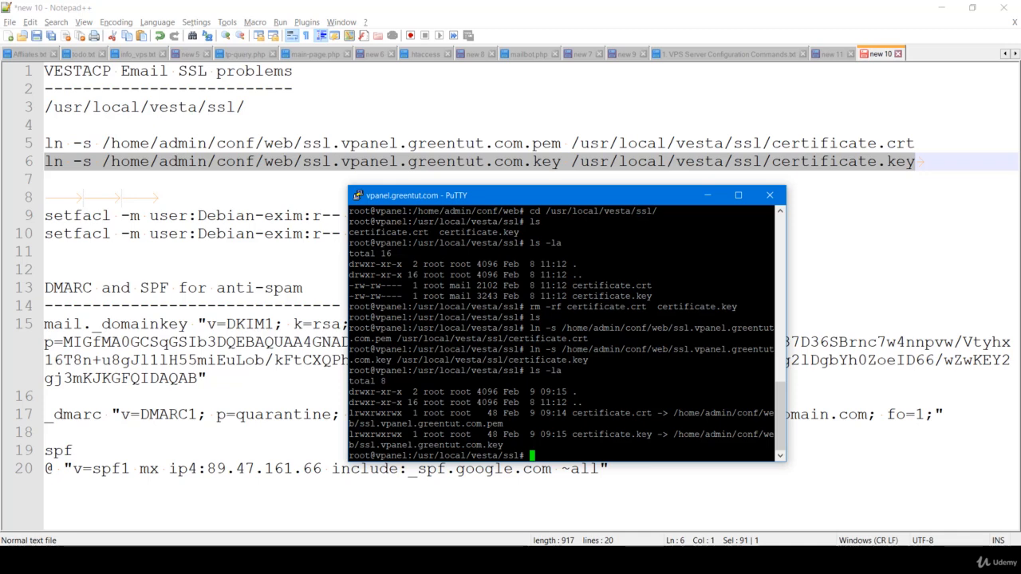
click(310, 252)
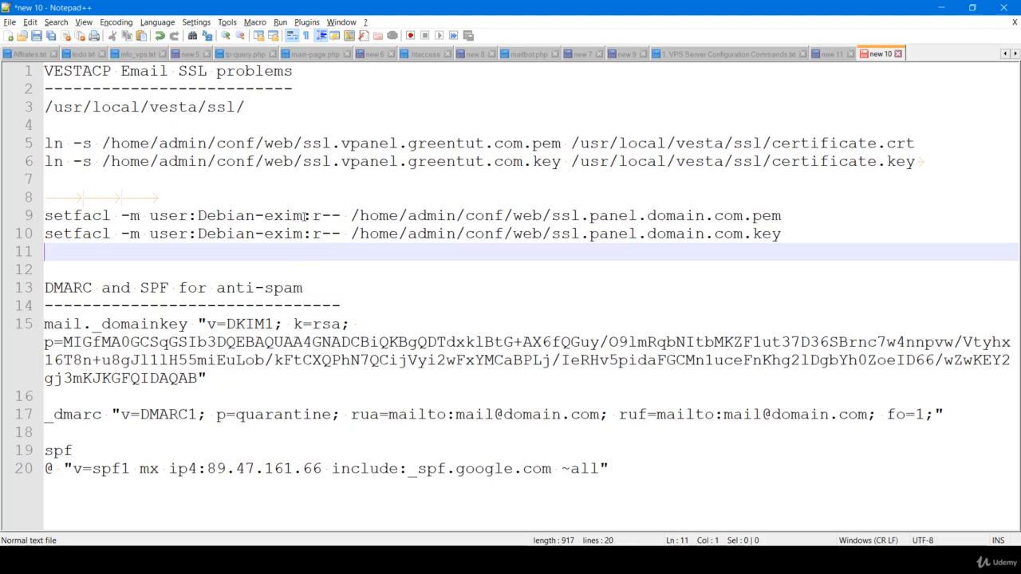
Change panel.domain to vpanel.greentut in the first setfacl path on line 9
click(305, 216)
drag(198, 216, 303, 215)
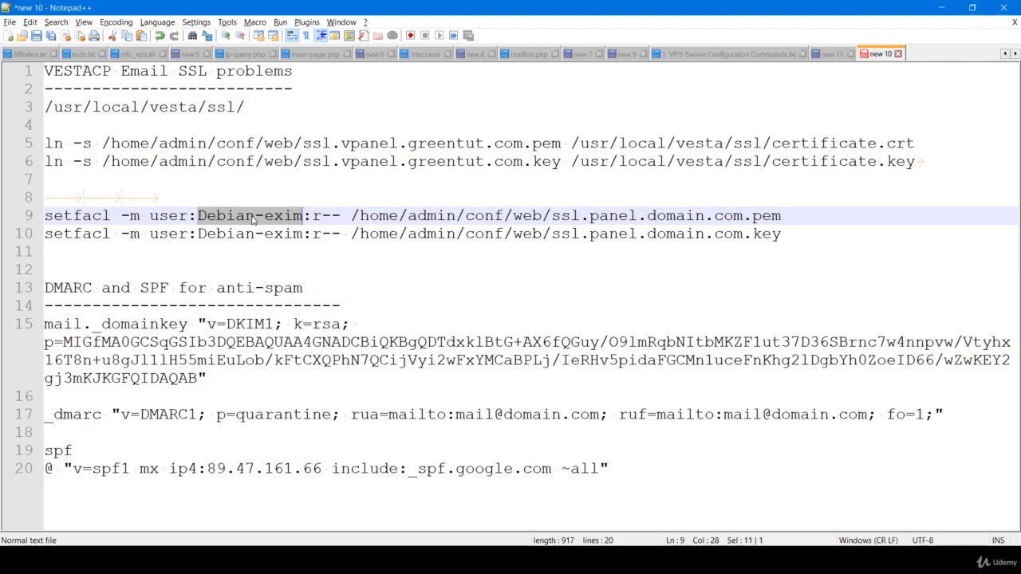
click(787, 221)
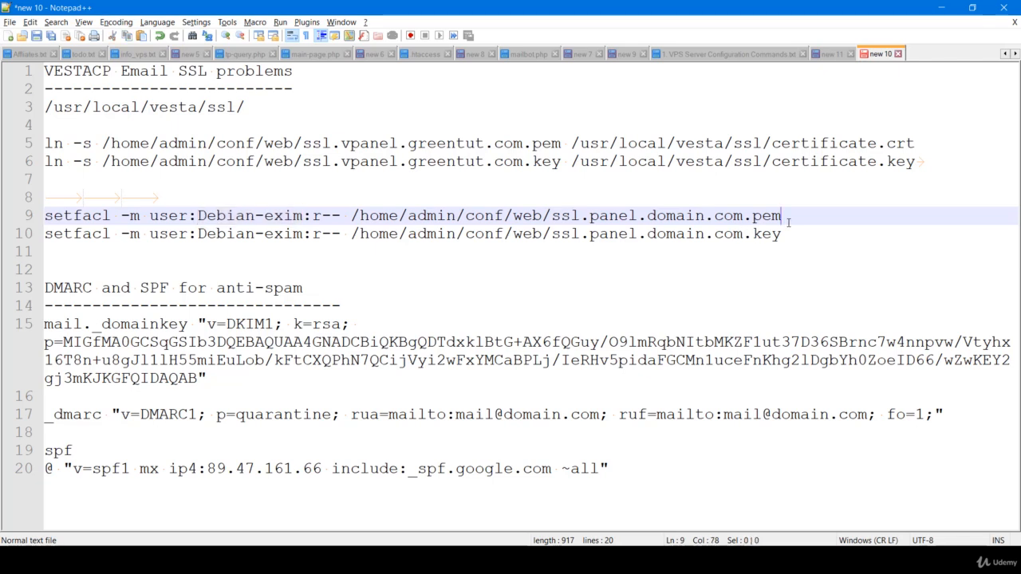
click(591, 219)
text(v)
key(Escape)
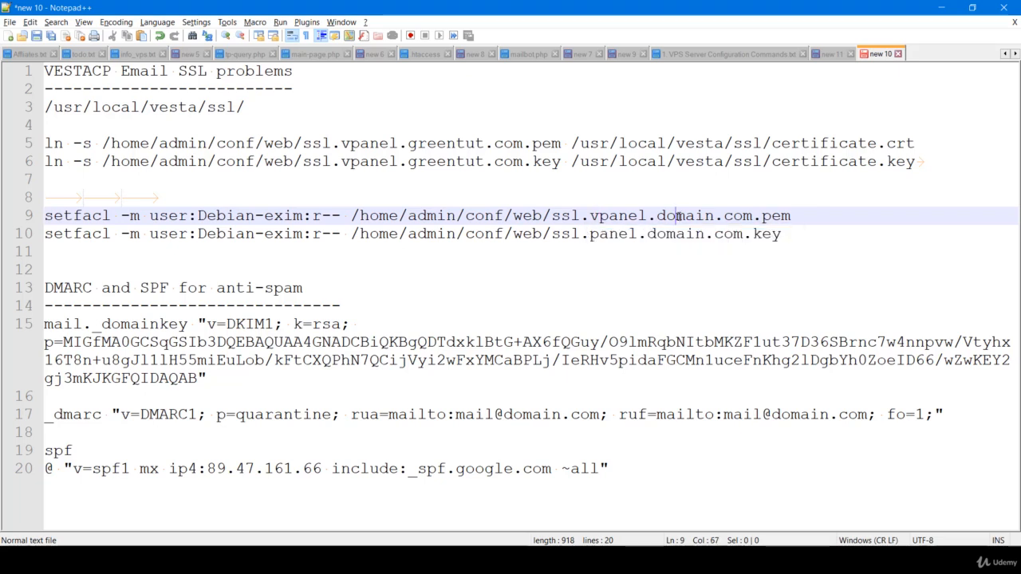
double_click(678, 216)
text(greentut)
key(Return)
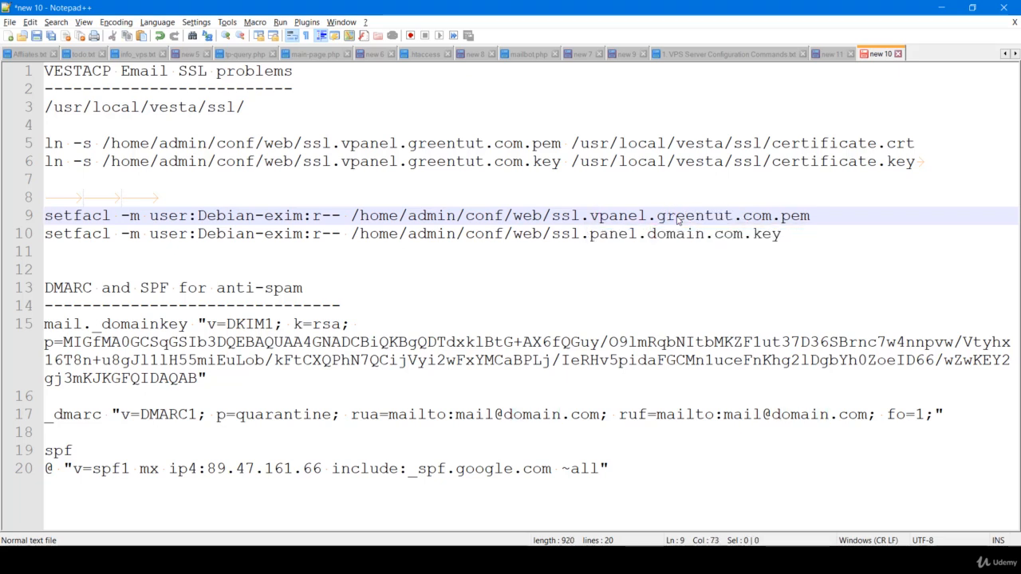
Paste vpanel.greentut over panel.domain in line 10's setfacl path and select the line 9 command
key(shift+Left)
key(shift+Left)
key(shift+Left)
key(shift+Left)
key(shift+Left)
key(shift+Left)
key(shift+Left)
key(shift+Left)
key(shift+Left)
key(shift+Left)
key(shift+Left)
key(shift+Left)
key(shift+Left)
key(shift+Left)
key(shift+Left)
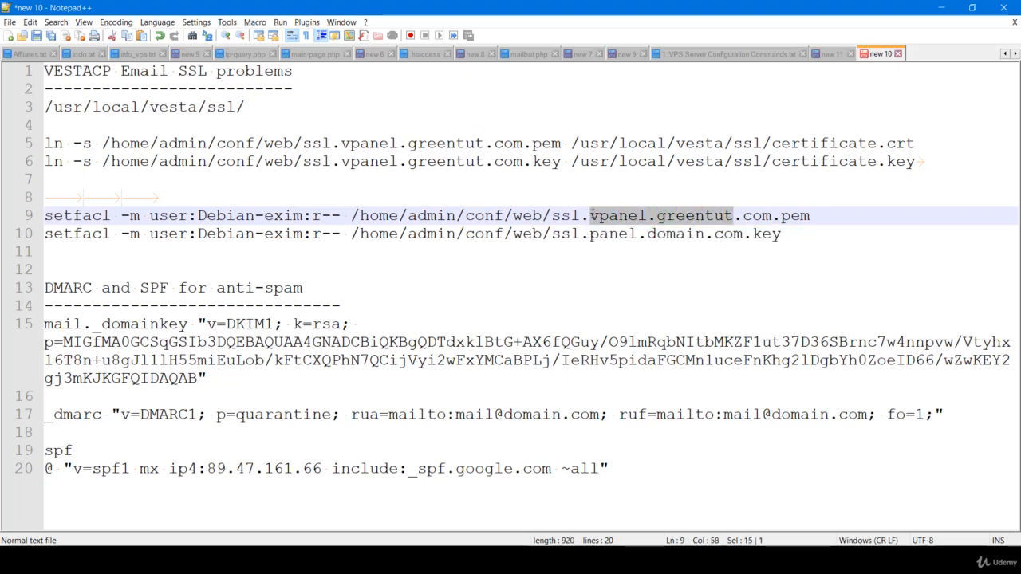
key(ctrl+c)
drag(707, 233, 589, 233)
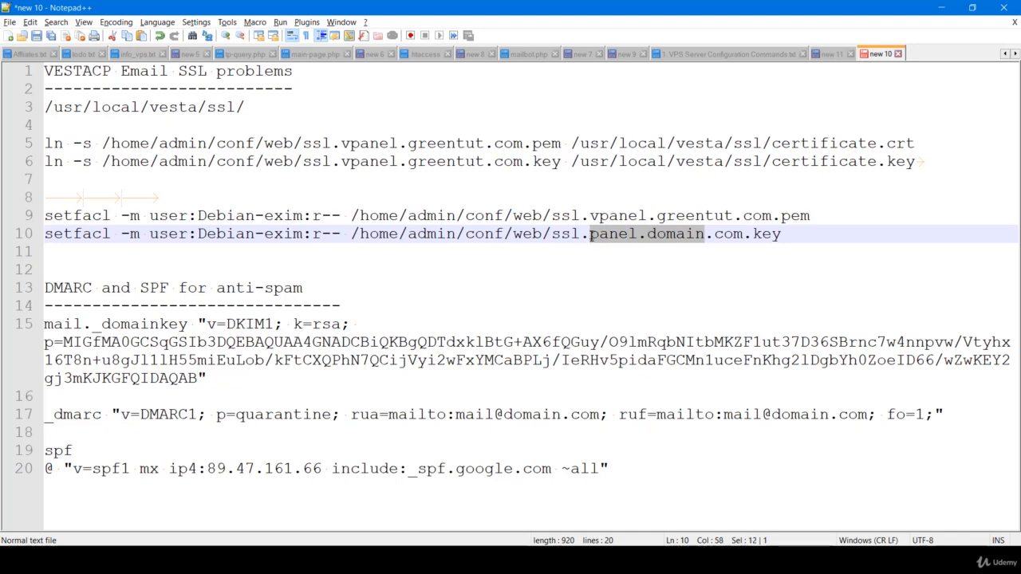
key(ctrl+v)
click(825, 217)
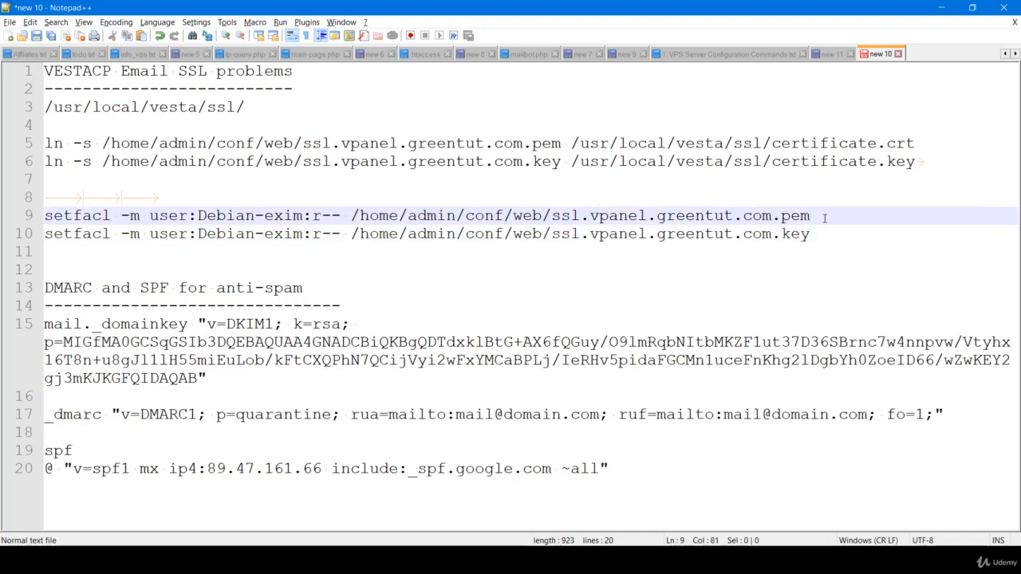
key(shift+Home)
Run the setfacl command, and after it fails as not found, run apt install acl
key(alt+Tab)
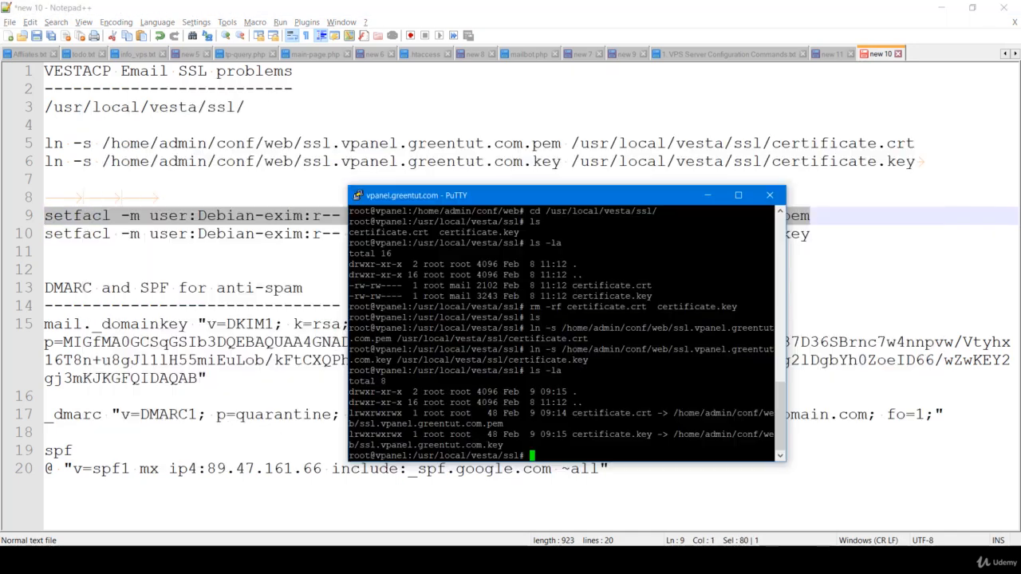
key(shift+Insert)
key(Return)
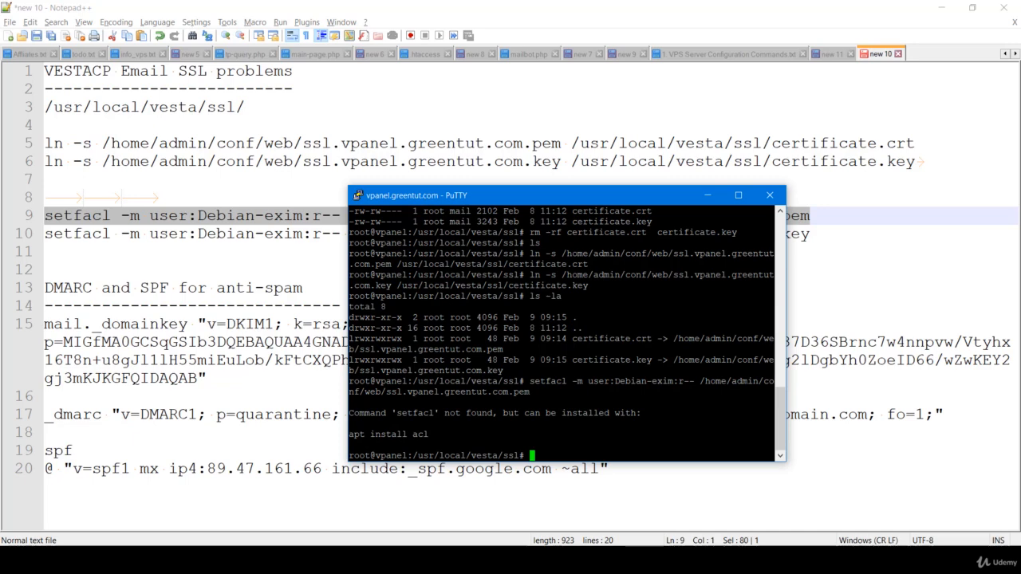
drag(773, 434, 350, 434)
click(356, 435)
key(shift+Insert)
key(Return)
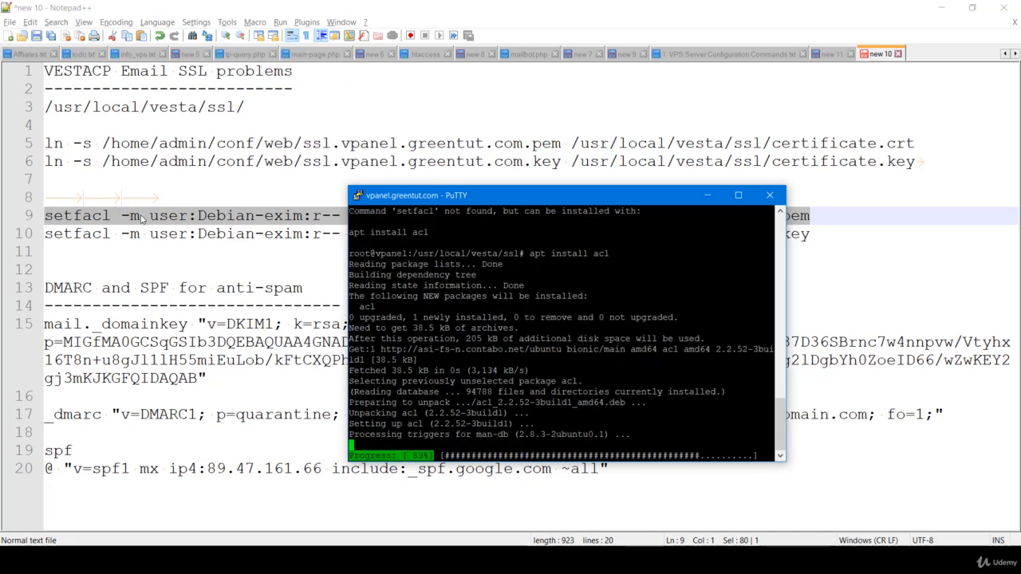
Add 'apt install acl' to the notes above the setfacl commands
click(118, 199)
click(70, 183)
key(Return)
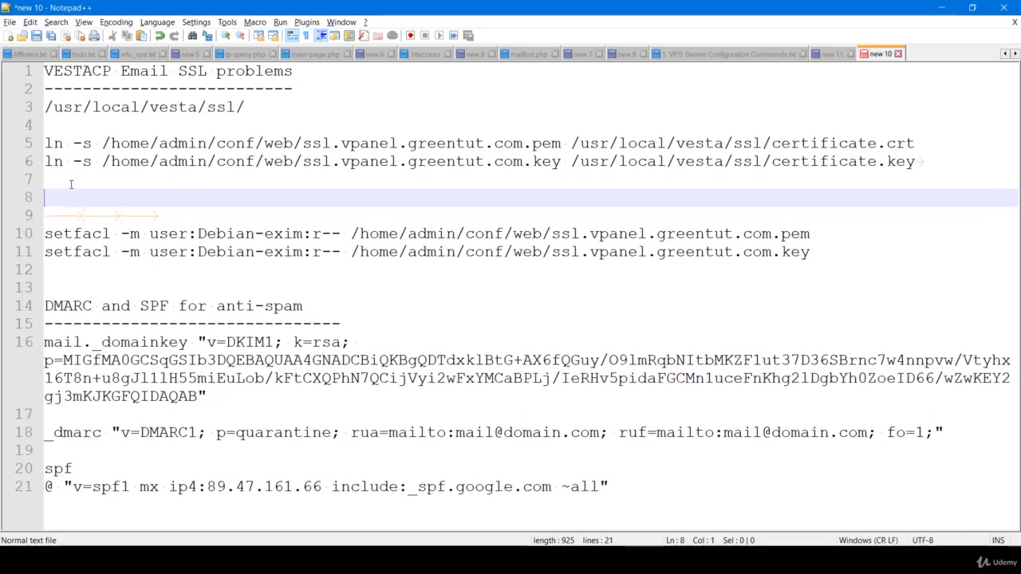
key(ctrl+v)
key(Delete)
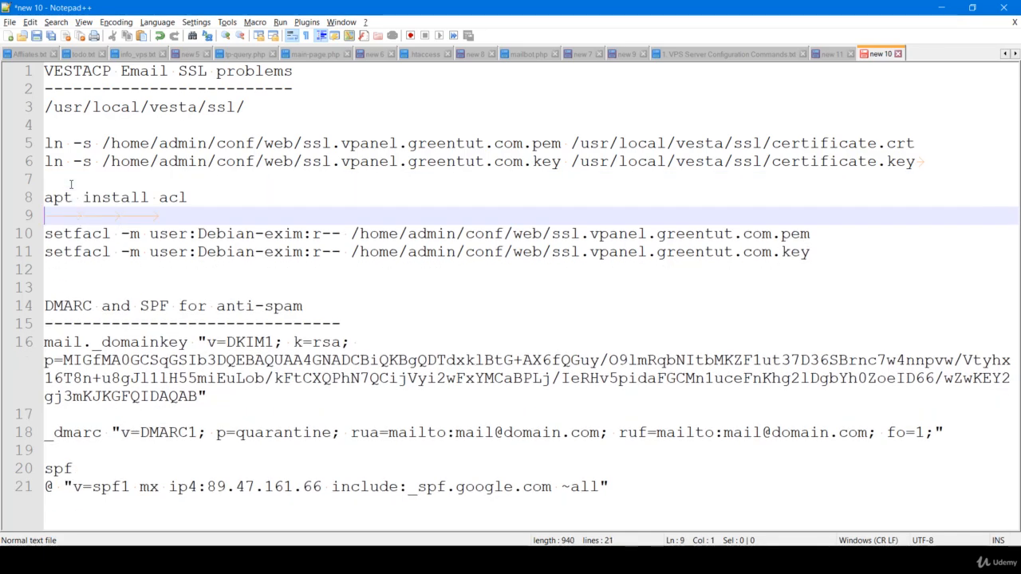
Run the setfacl command giving Debian-exim read access to the vpanel.greentut.com .pem certificate
double_click(182, 197)
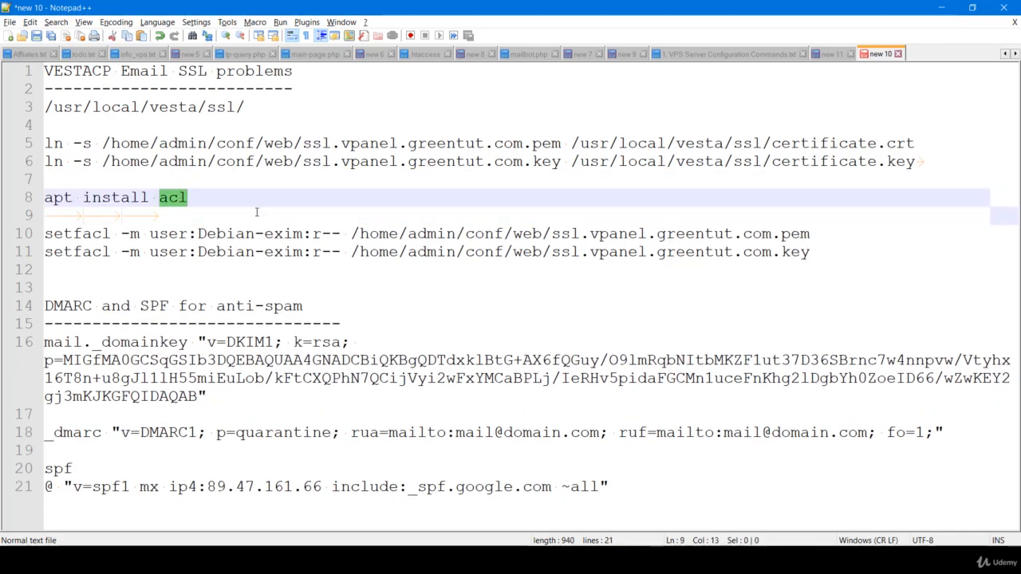
key(alt+Tab)
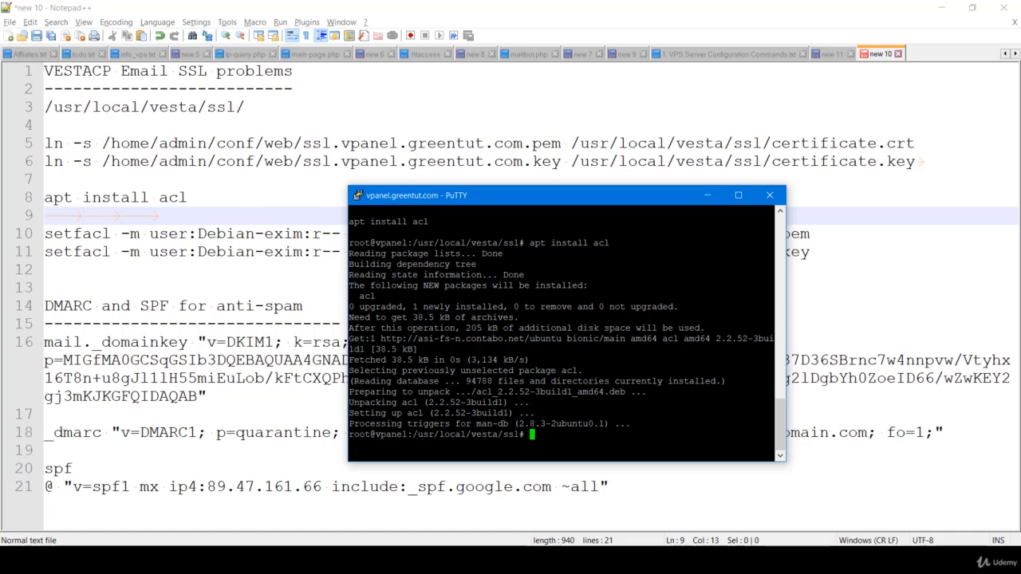
click(840, 237)
key(shift+Home)
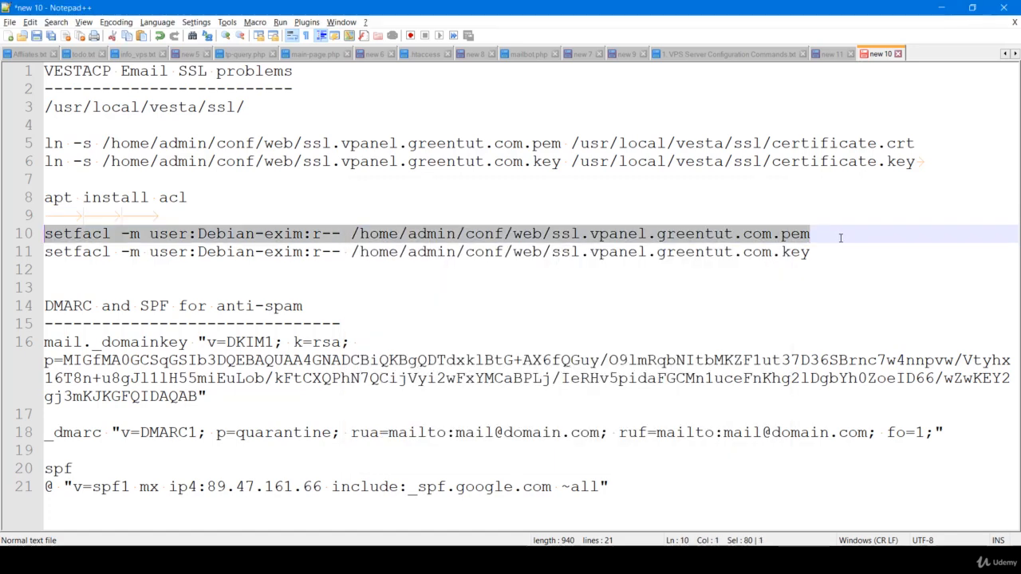
key(alt+Tab)
key(shift+Insert)
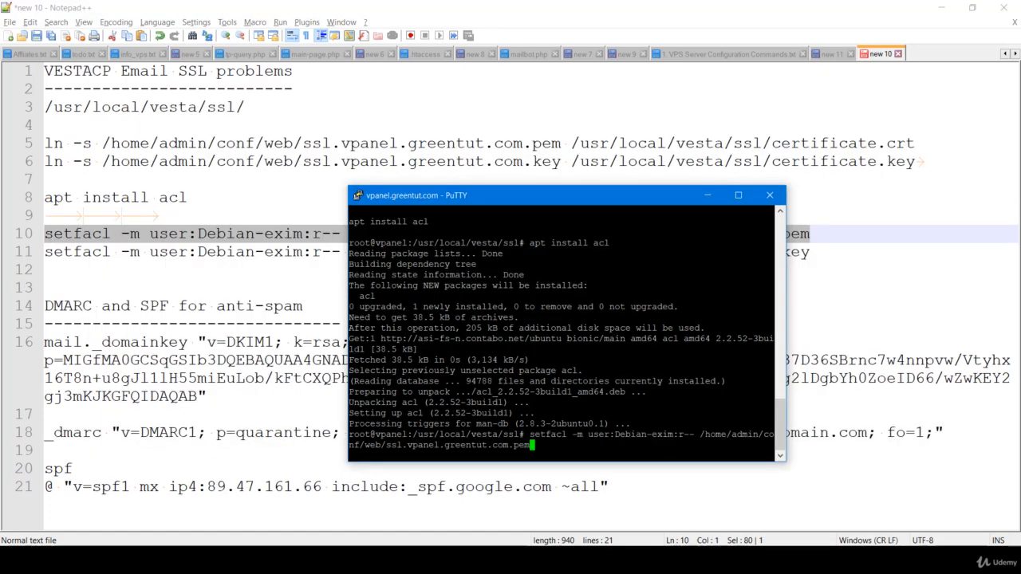
key(Return)
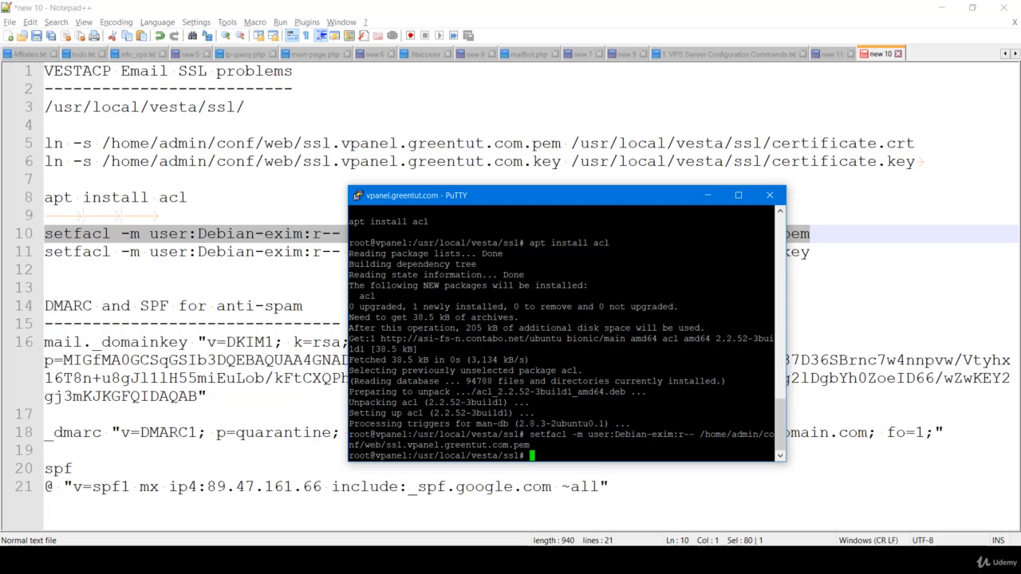
drag(348, 187, 233, 83)
Run the second setfacl command for the vpanel.greentut.com .key file
click(168, 234)
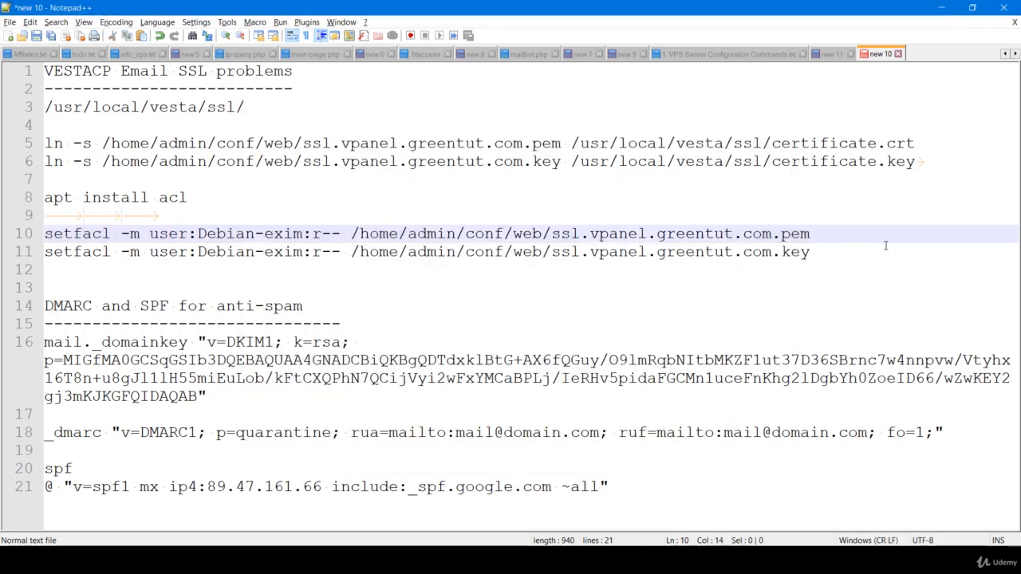
click(837, 255)
key(shift+Home)
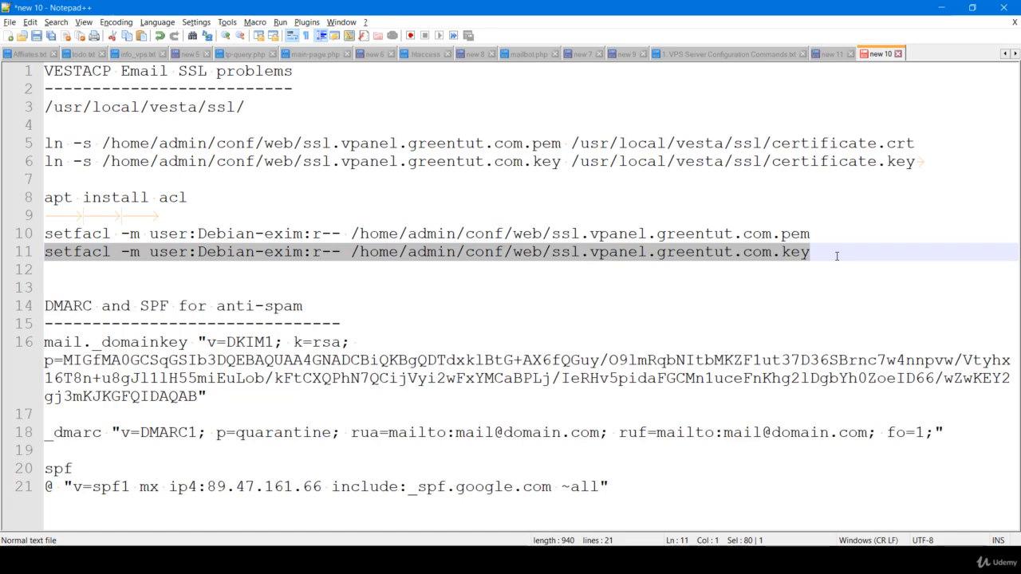
key(alt+Tab)
key(shift+Insert)
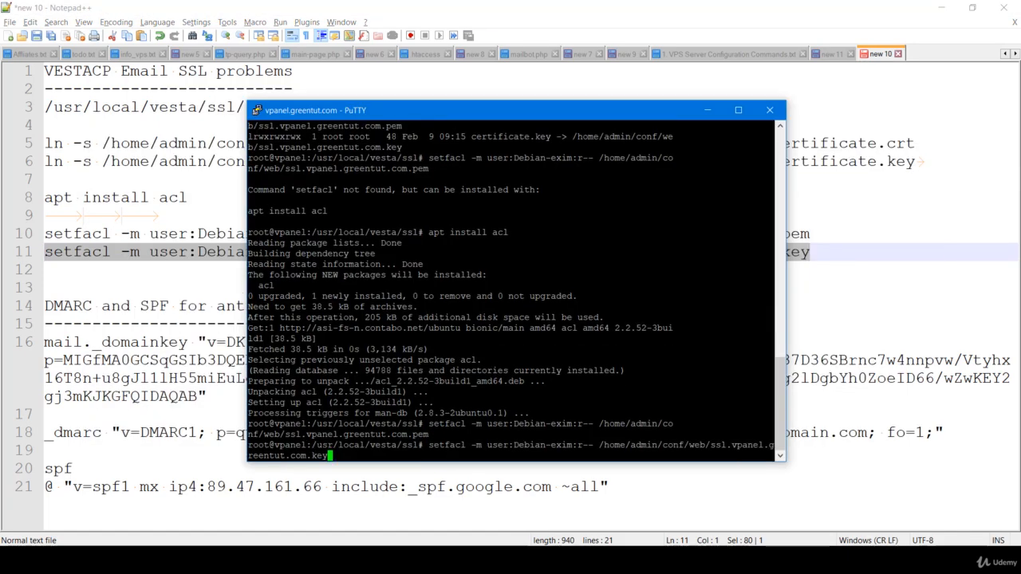
key(Return)
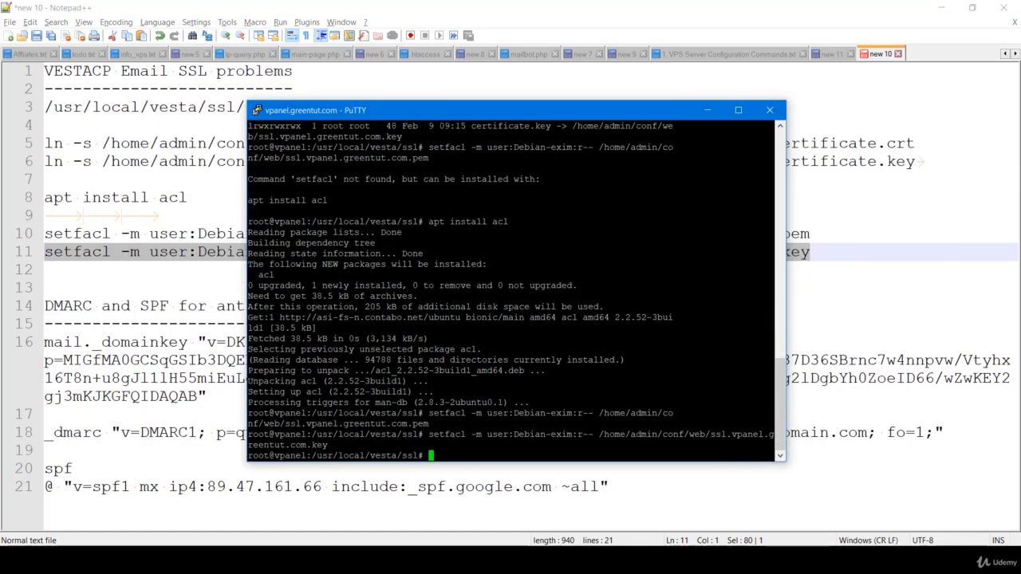
click(194, 272)
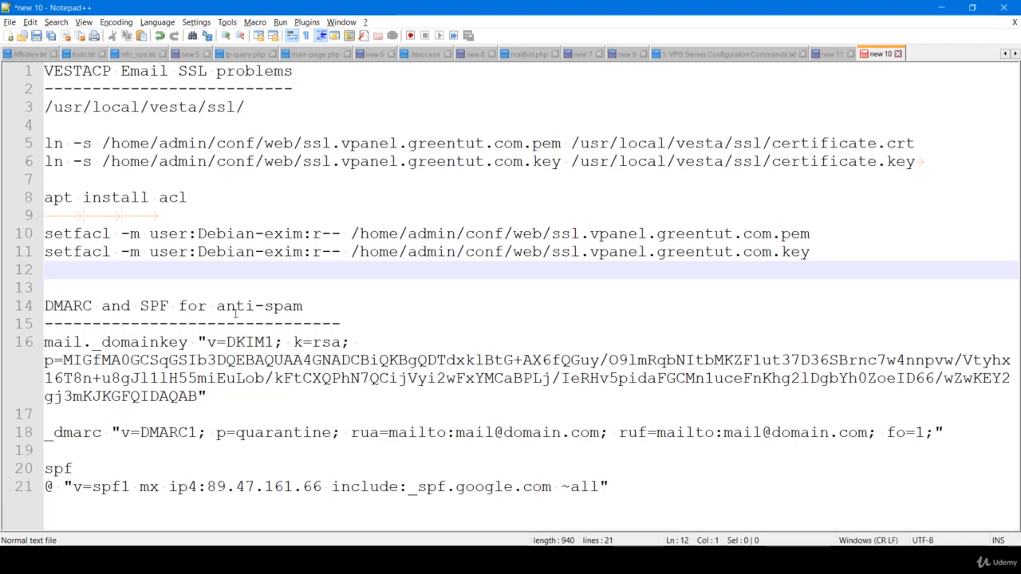
click(201, 454)
Review greentut.com's 14 DNS records, then bring up the mail domains list
key(alt+Tab)
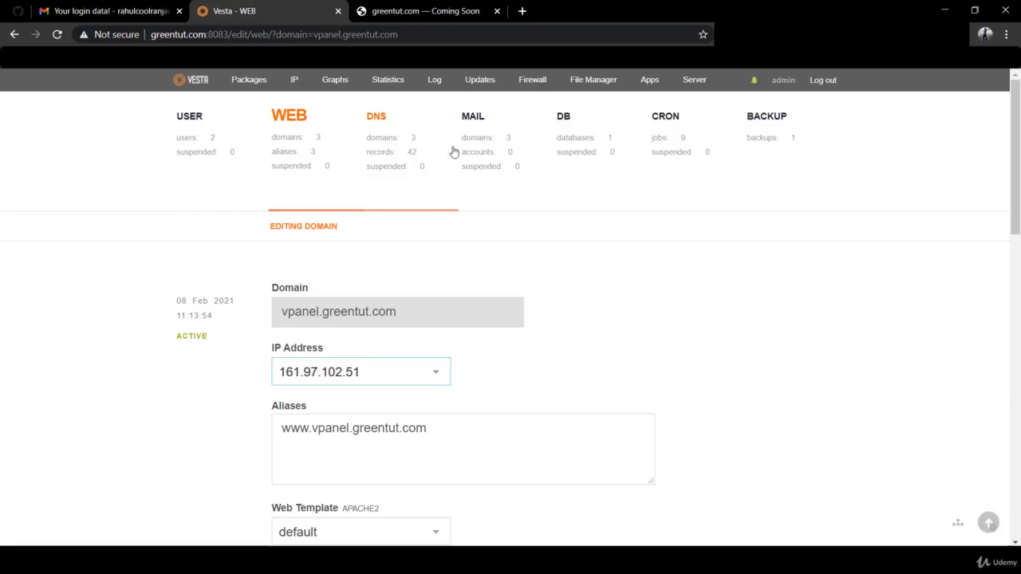
click(467, 150)
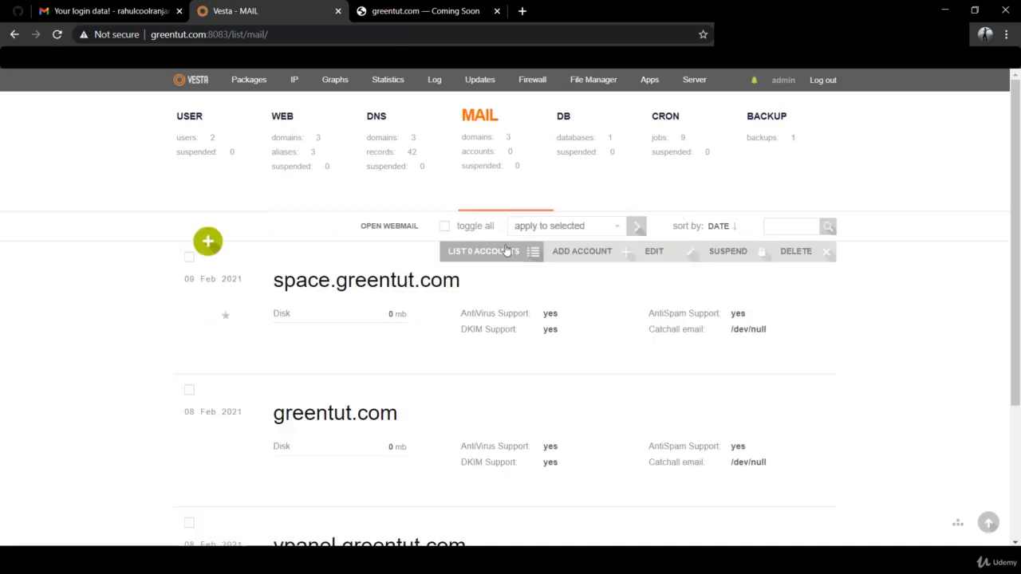
click(394, 152)
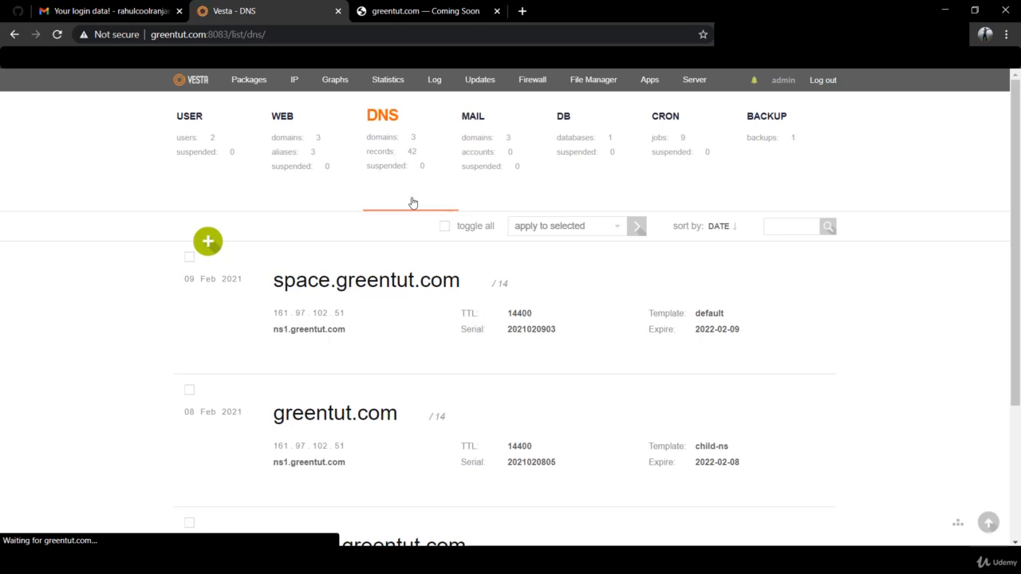
click(505, 391)
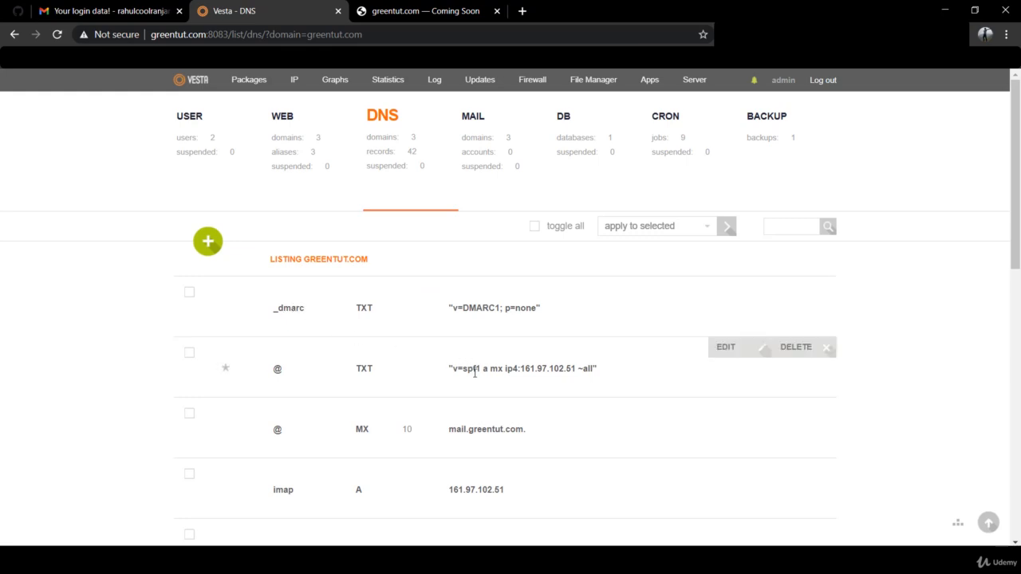
scroll(474, 373, down, 3)
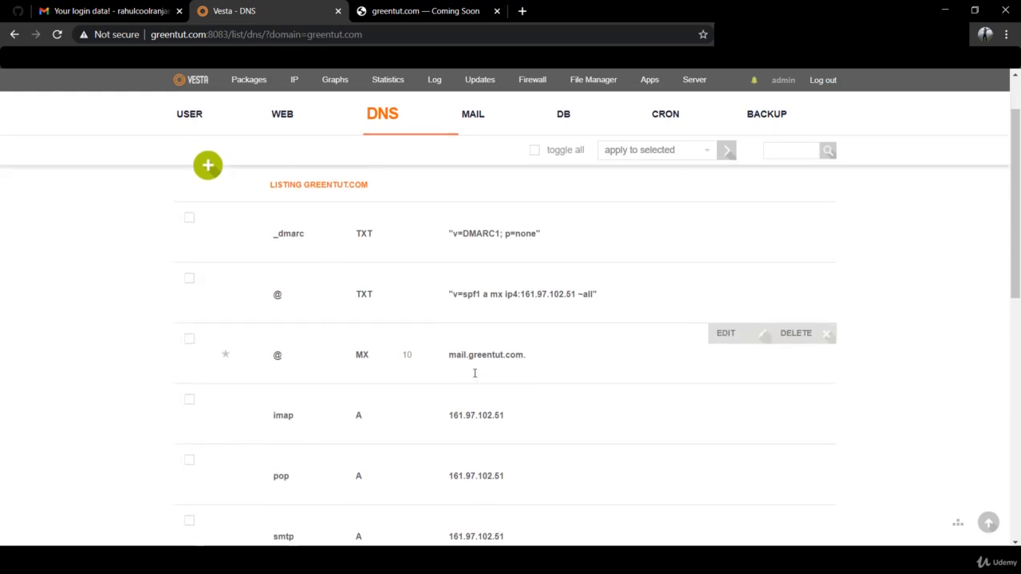
scroll(475, 373, up, 3)
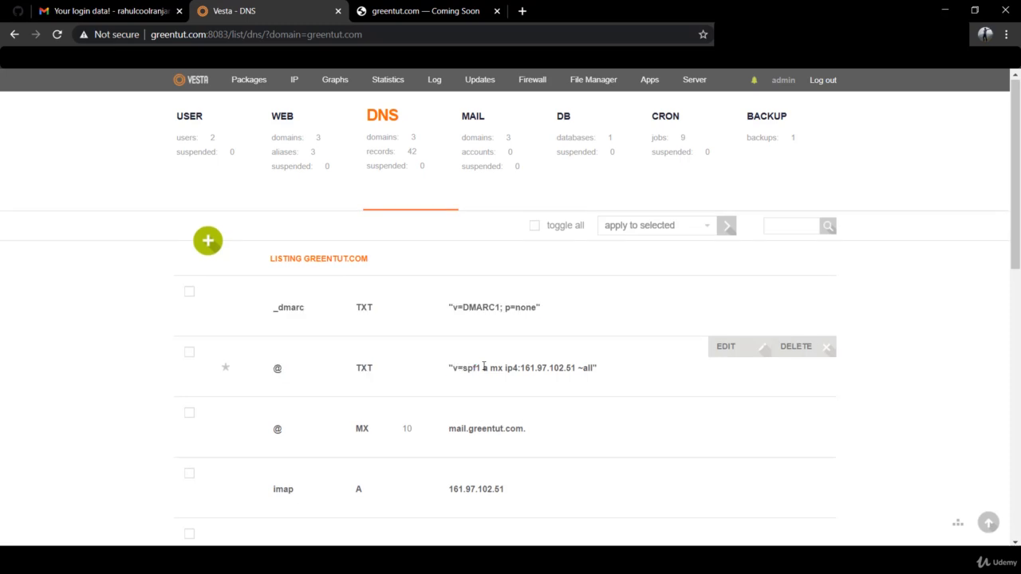
click(471, 147)
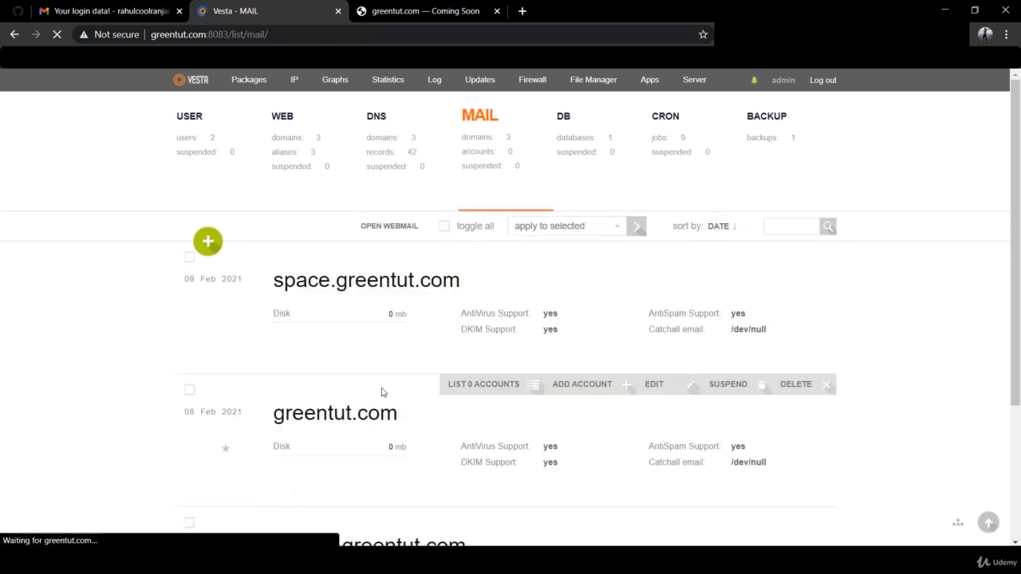
click(568, 390)
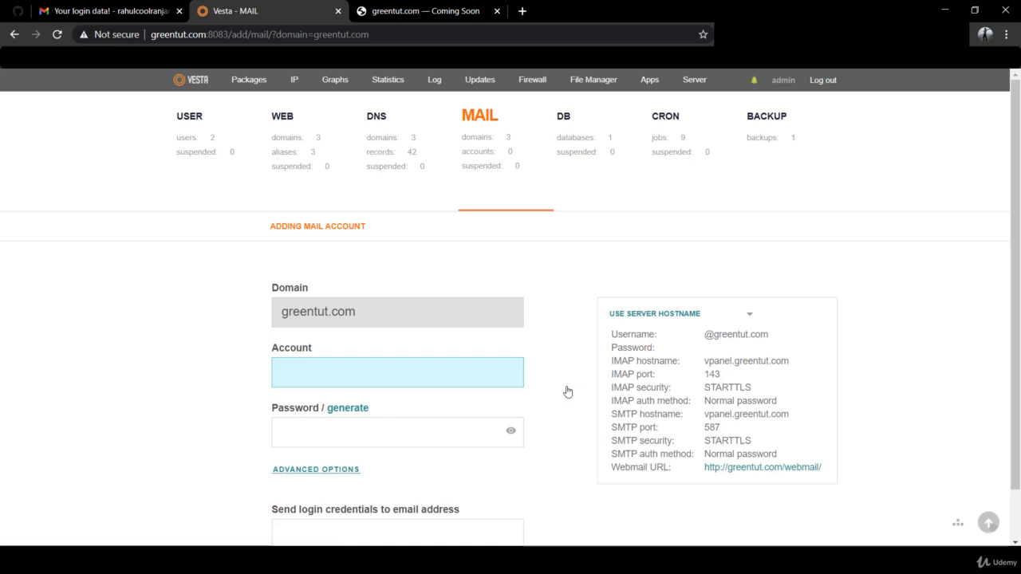
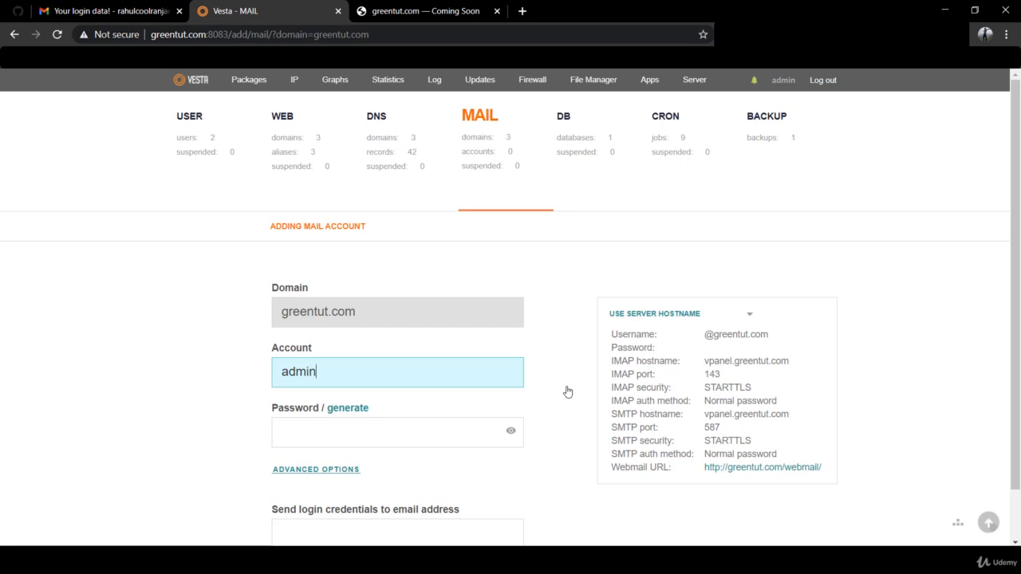
click(407, 425)
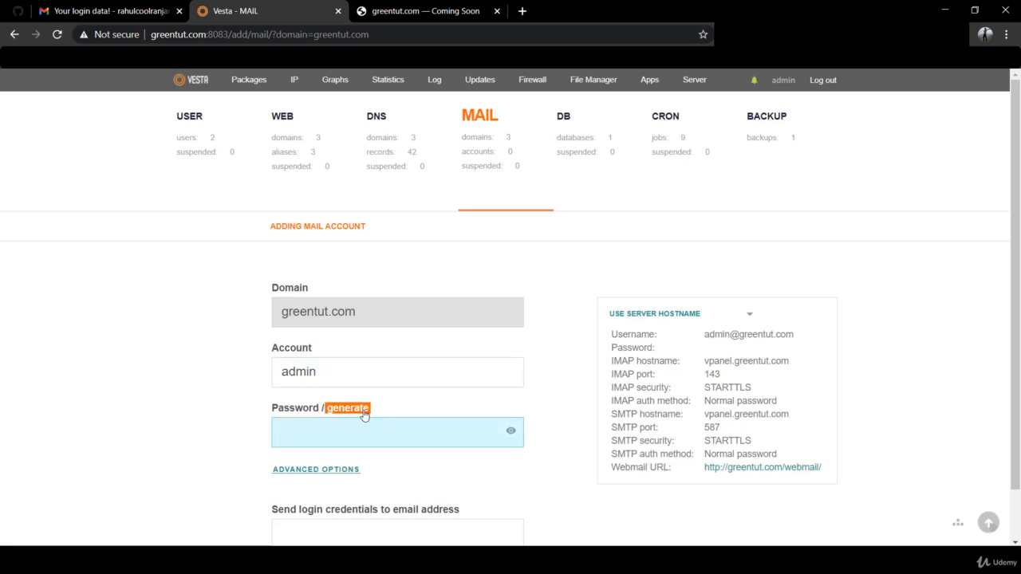
click(365, 415)
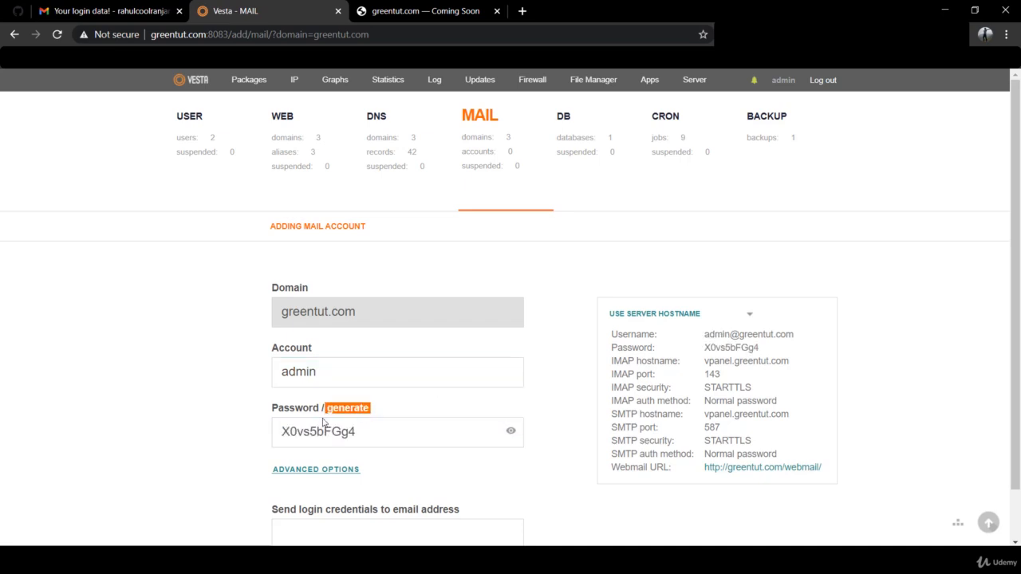
scroll(201, 436, down, 1)
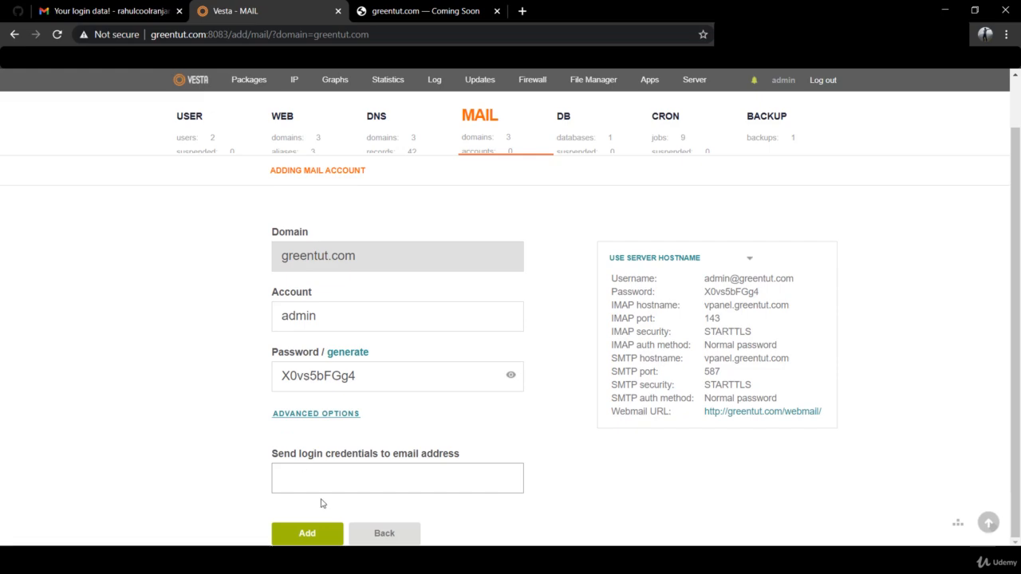
double_click(345, 376)
key(ctrl+c)
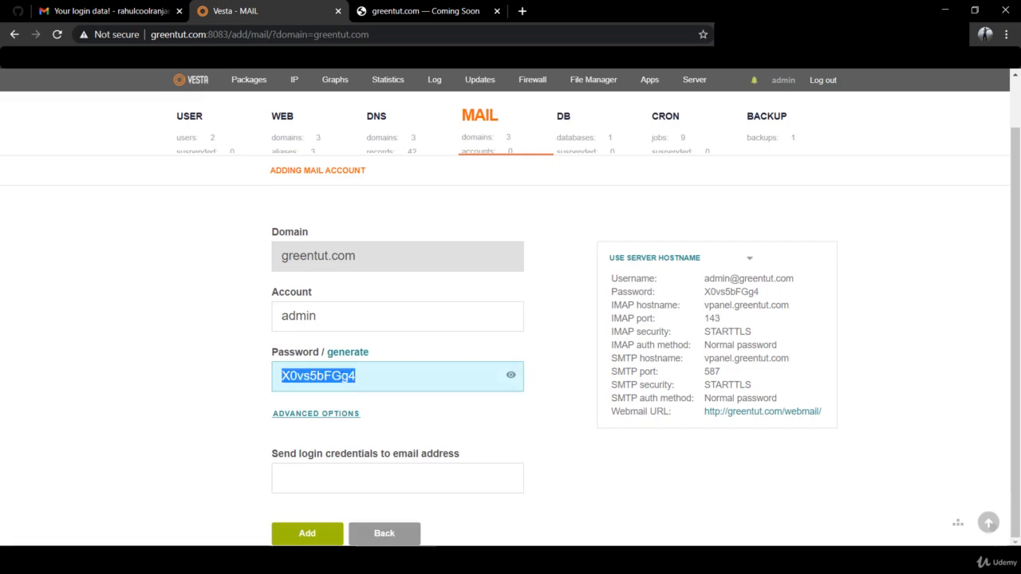
click(432, 560)
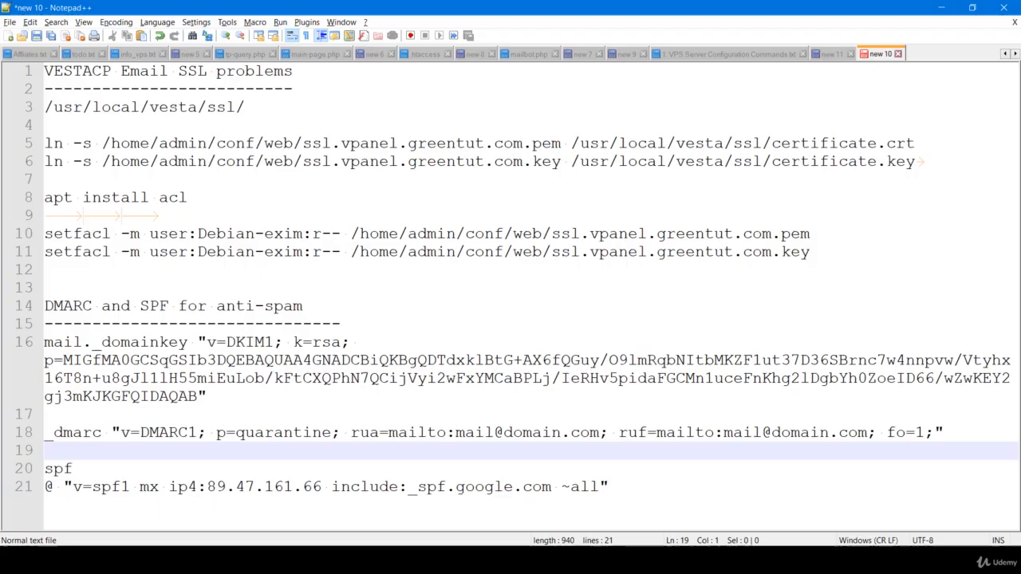
double_click(918, 54)
key(ctrl+v)
click(881, 53)
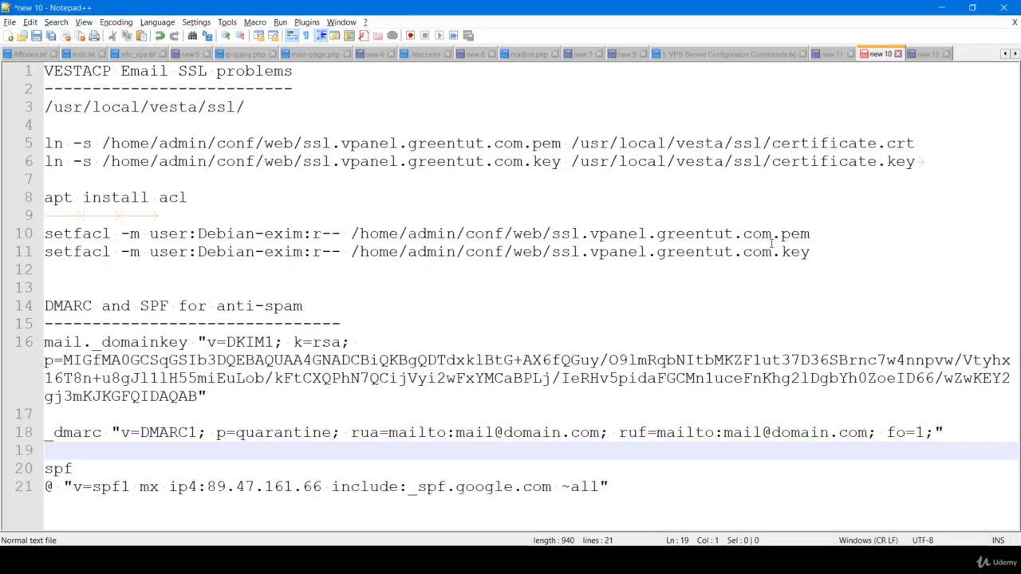
key(alt+Tab)
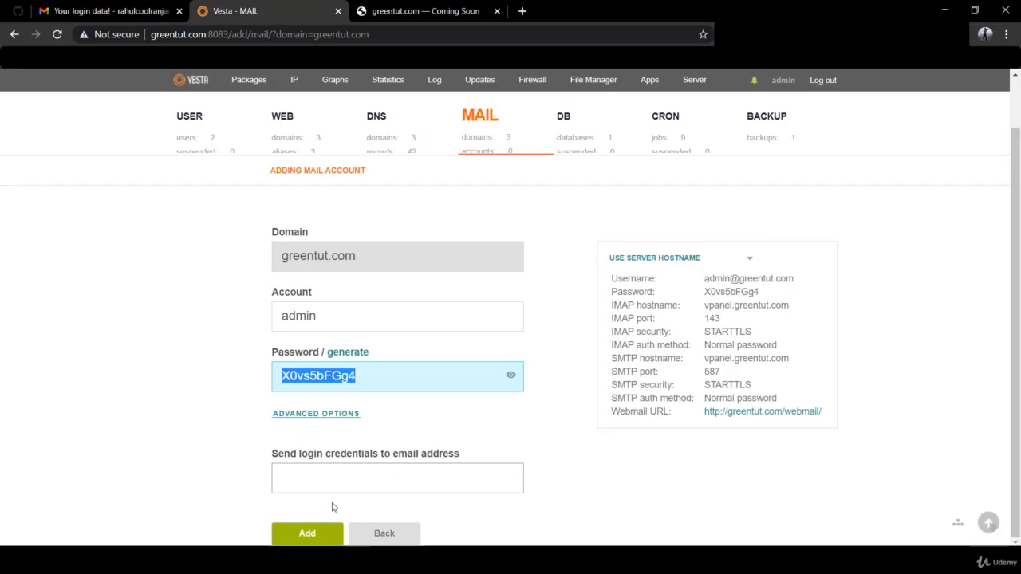
click(309, 535)
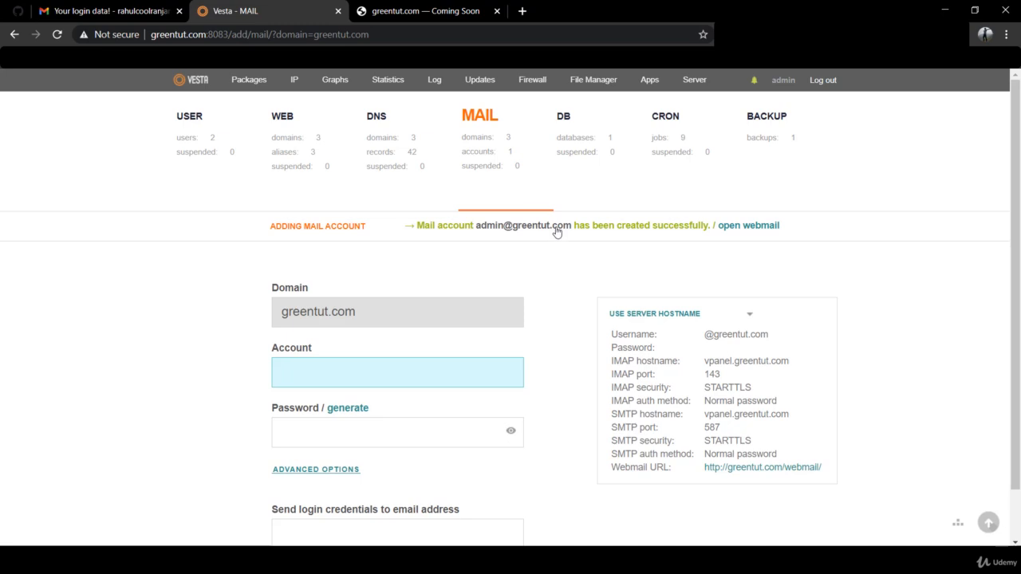
Review greentut.com's 14 DNS records, then return to the DKIM line in the notes
click(399, 154)
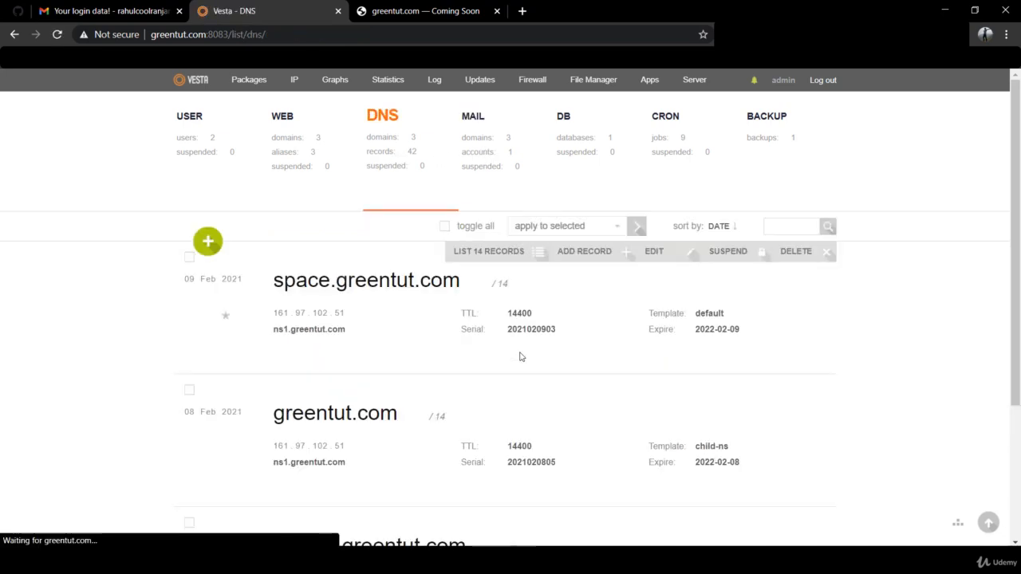
click(524, 391)
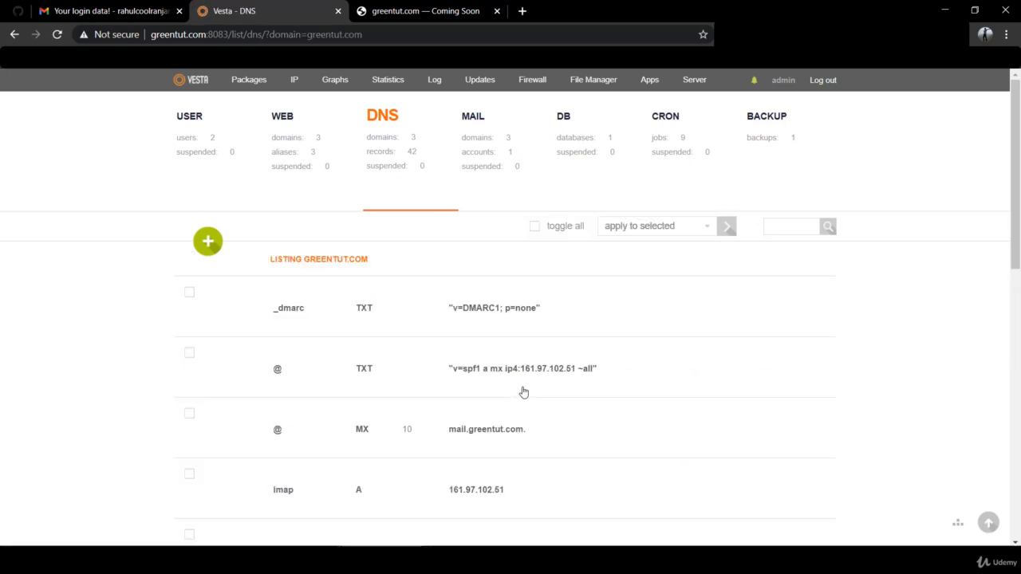
scroll(524, 392, down, 2)
scroll(523, 392, up, 2)
key(alt+Tab)
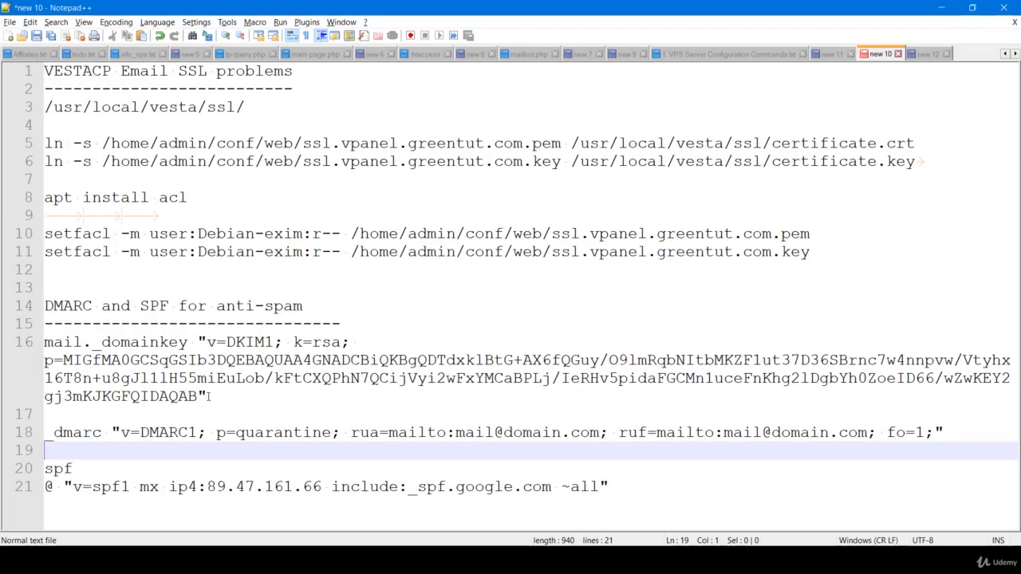
click(209, 396)
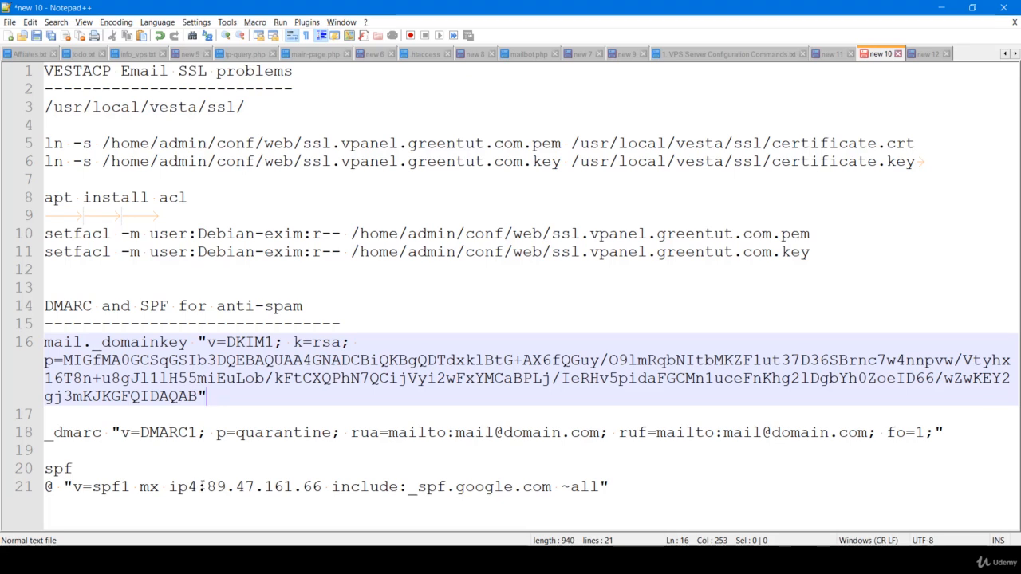
Replace 89.47.161.66 in the SPF note with server IP 161.97.102.51 from Vesta's IP list
click(604, 486)
drag(600, 486, 71, 492)
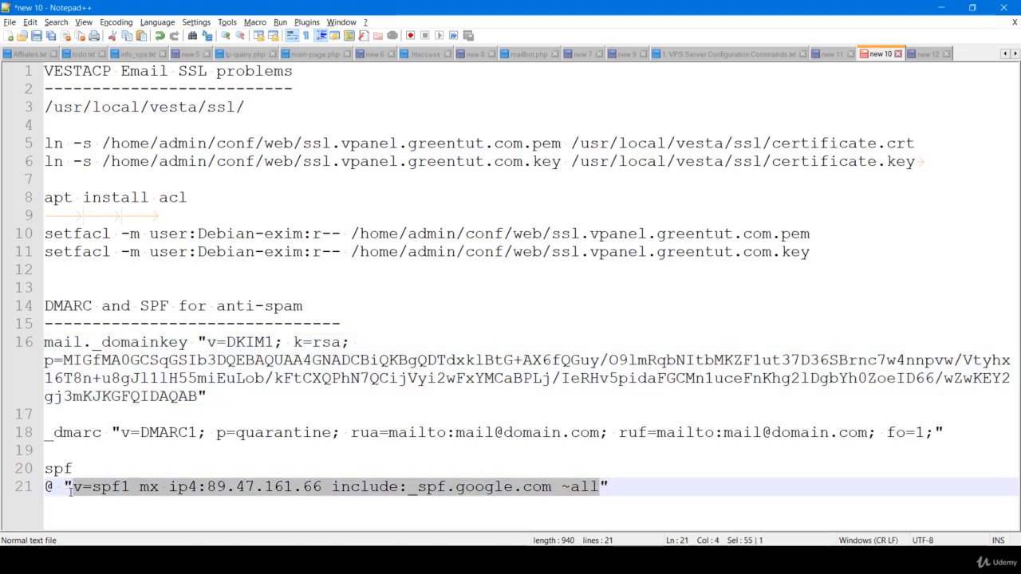
click(236, 489)
drag(209, 487, 324, 481)
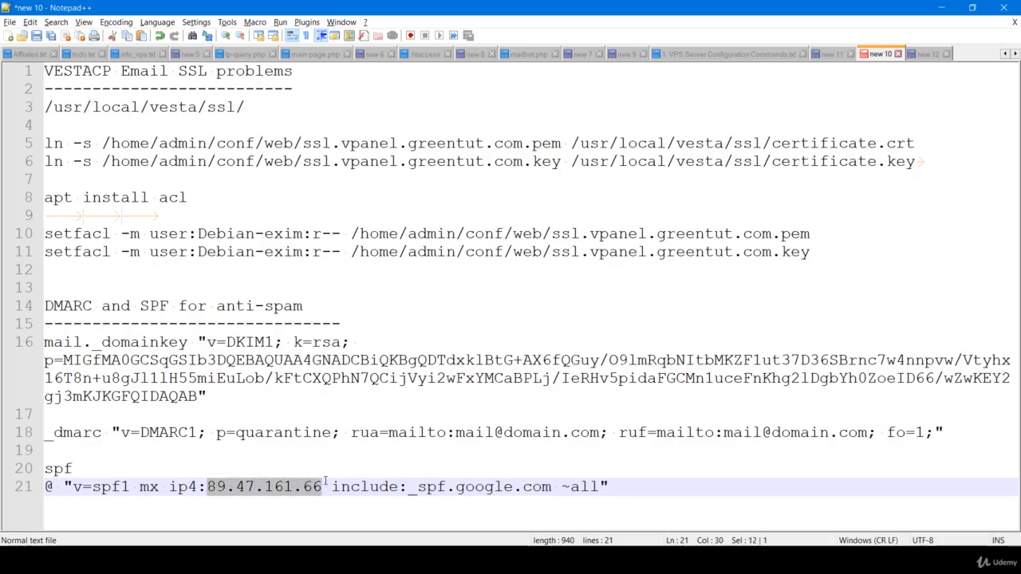
key(alt+Tab)
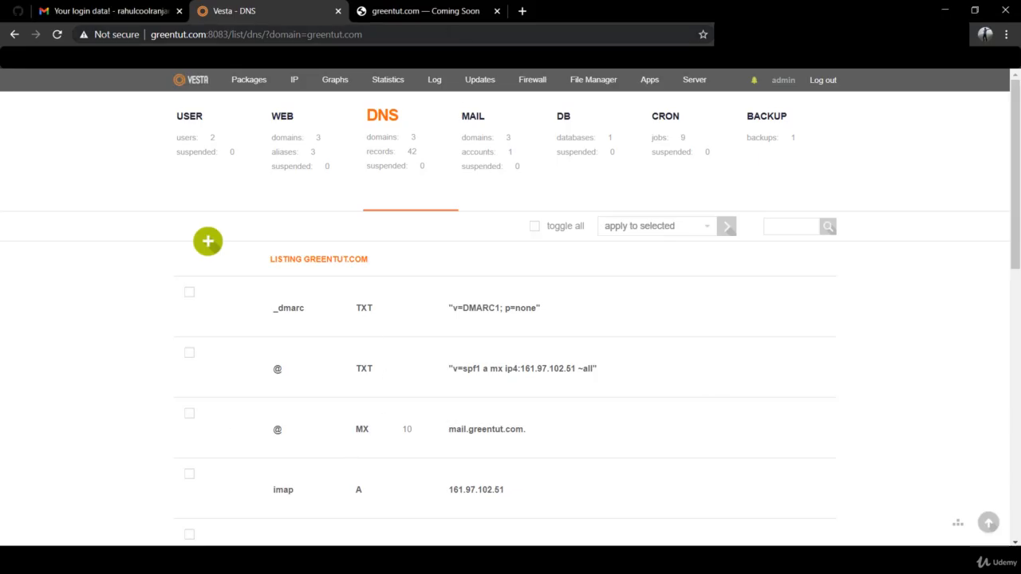
middle_click(294, 79)
click(380, 10)
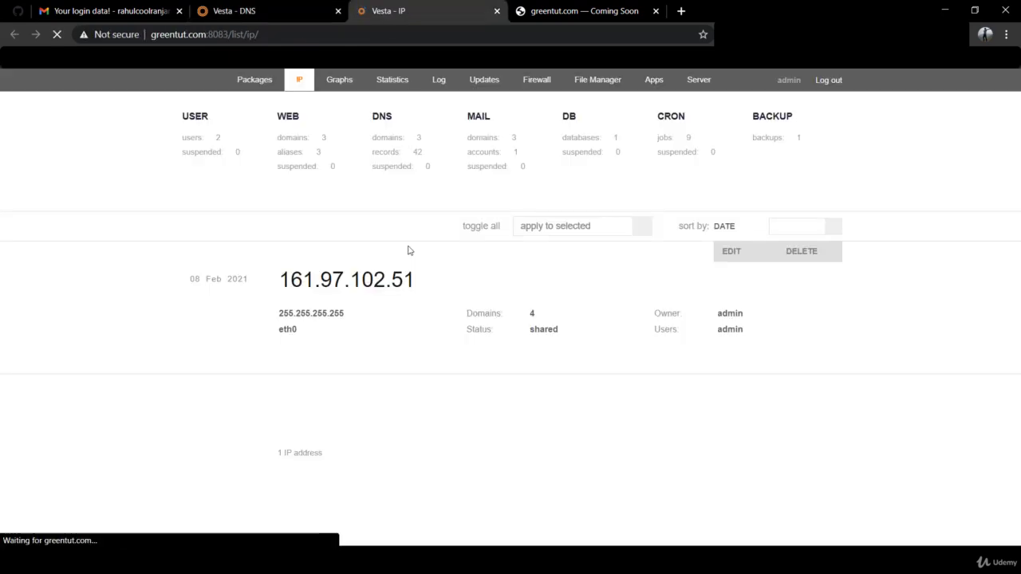
drag(416, 281, 284, 278)
key(ctrl+c)
key(alt+Tab)
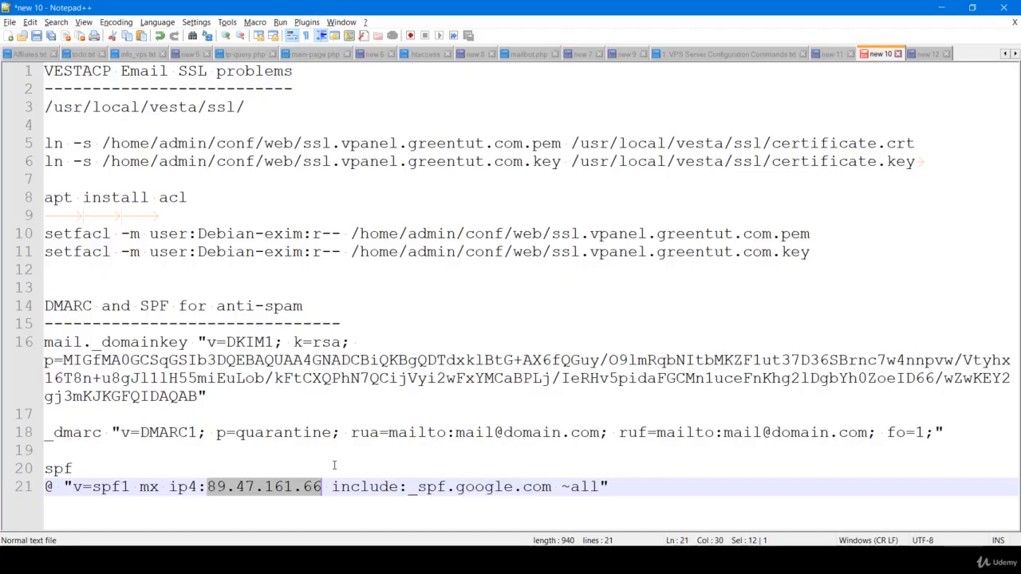
key(ctrl+v)
Copy the updated SPF value and return to greentut.com's DNS records
drag(611, 487, 67, 487)
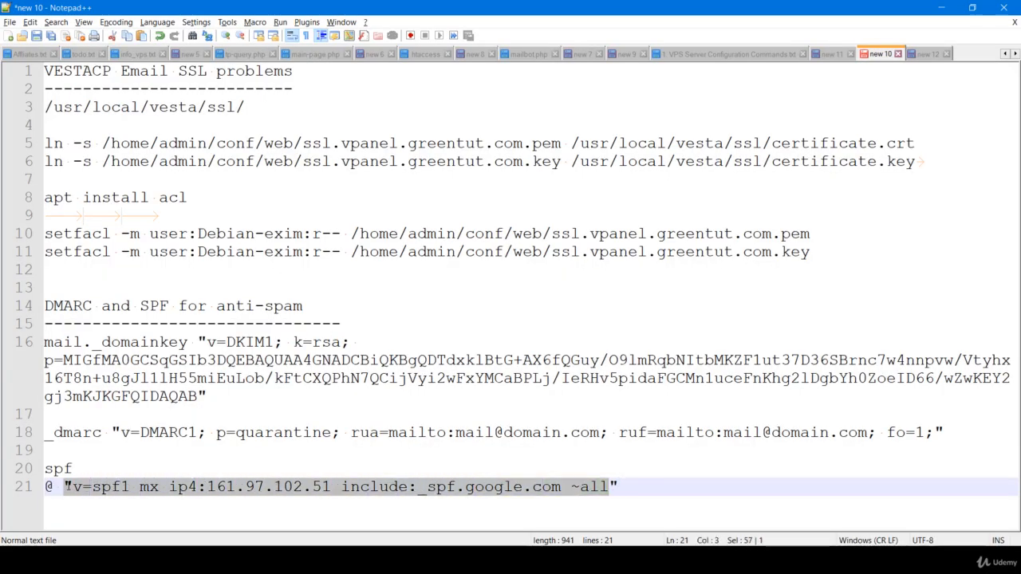
key(ctrl+c)
key(alt+Tab)
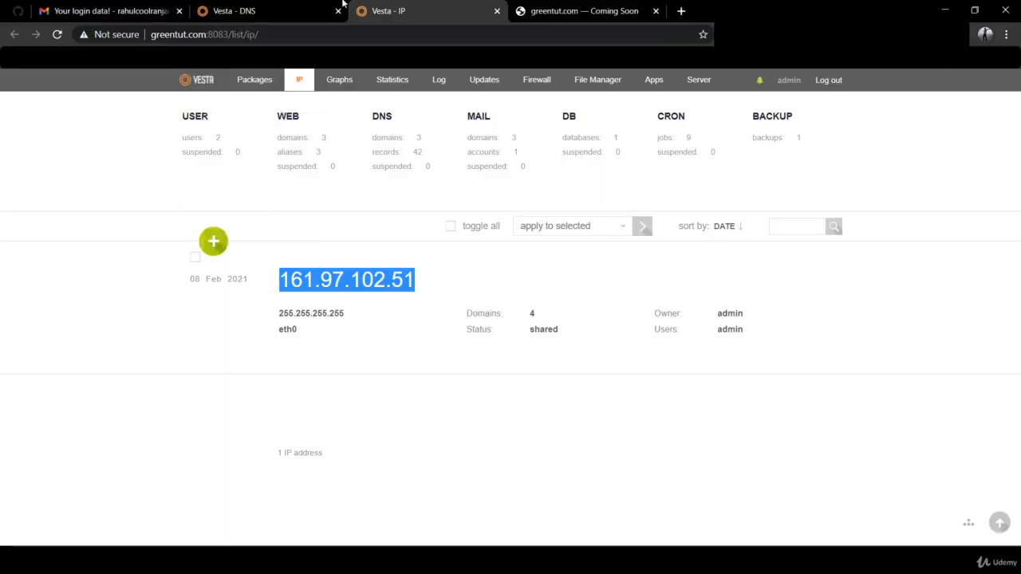
click(311, 5)
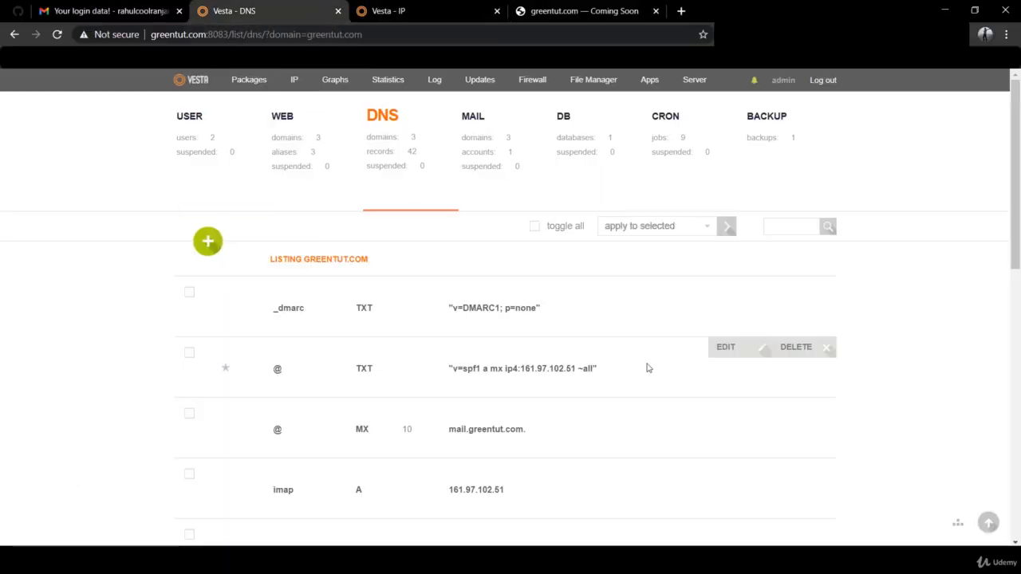
Set greentut.com's @ TXT record to 'v=spf1 mx ip4:161.97.102.51 include:_spf.google.com ~all' and save
click(735, 348)
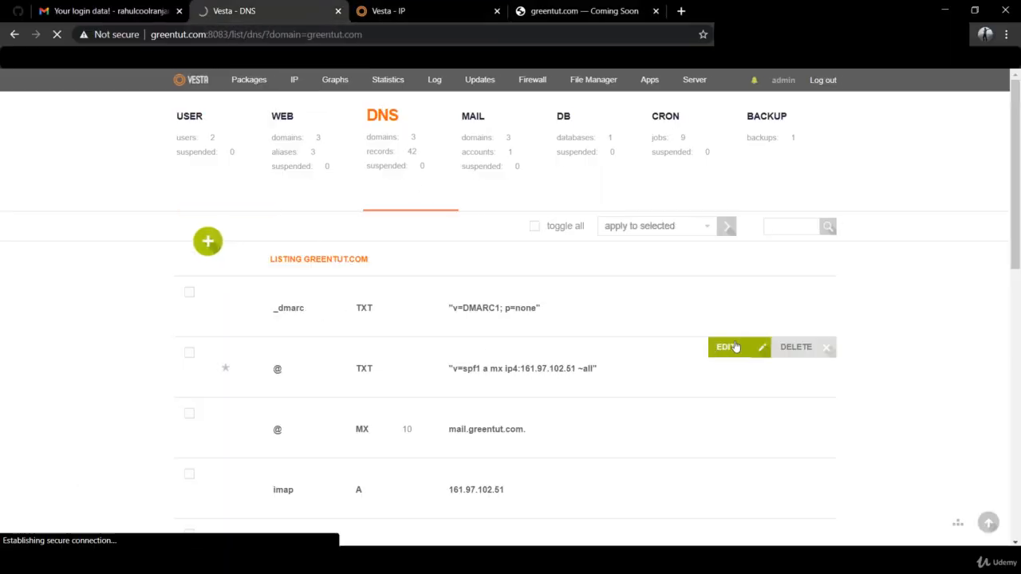
scroll(516, 484, down, 1)
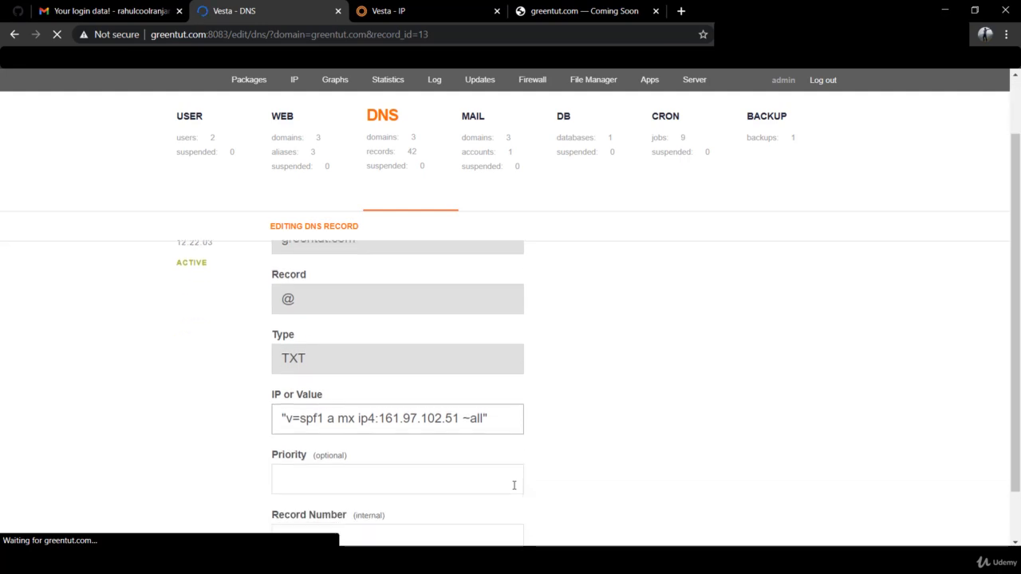
drag(482, 416, 285, 418)
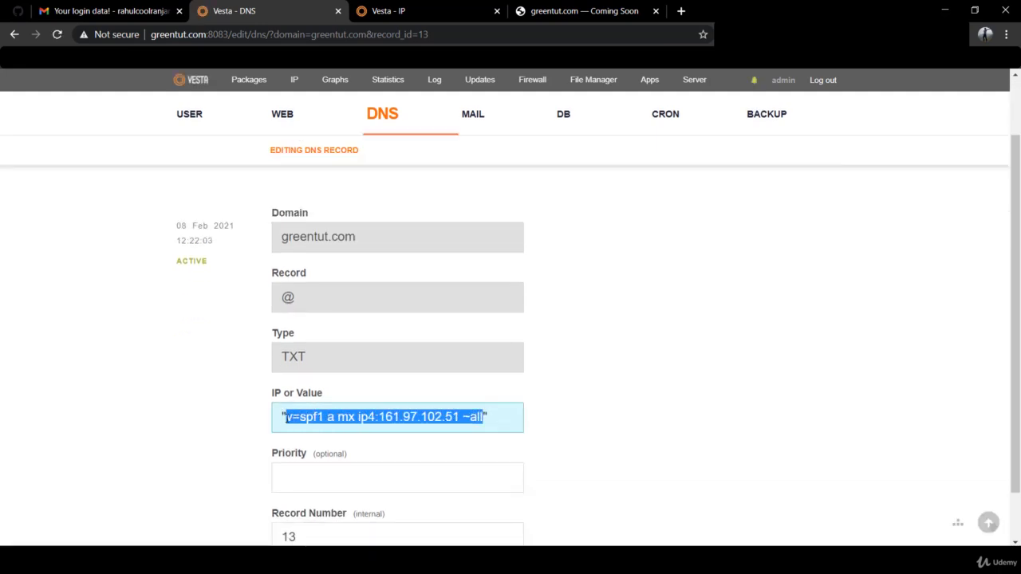
key(ctrl+v)
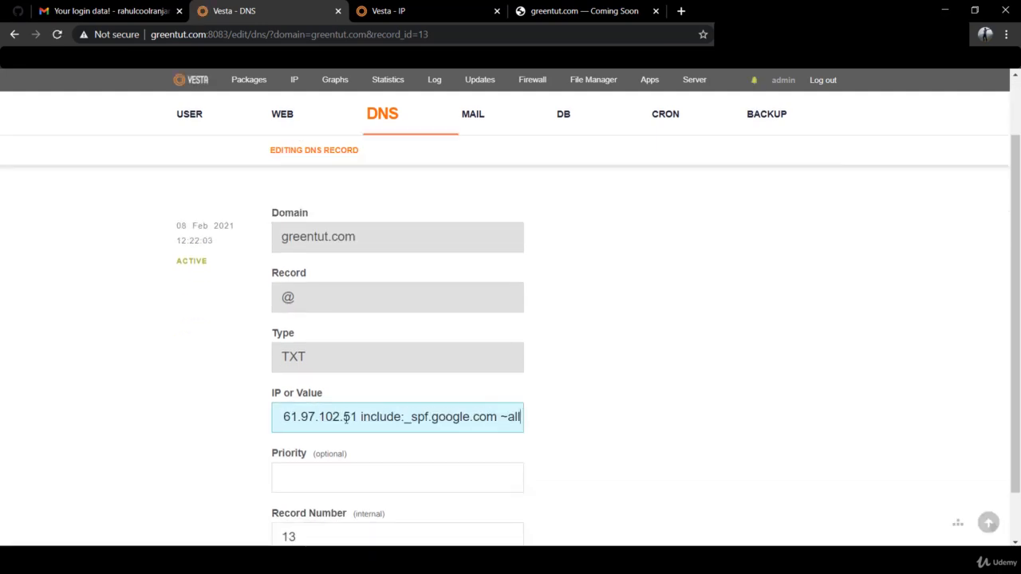
key(Home)
scroll(609, 424, down, 1)
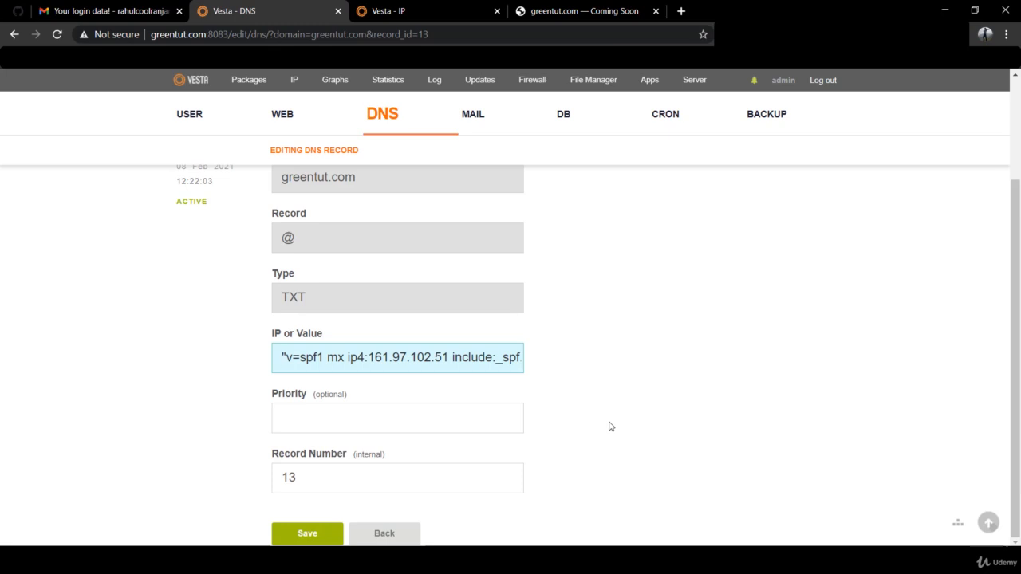
click(308, 533)
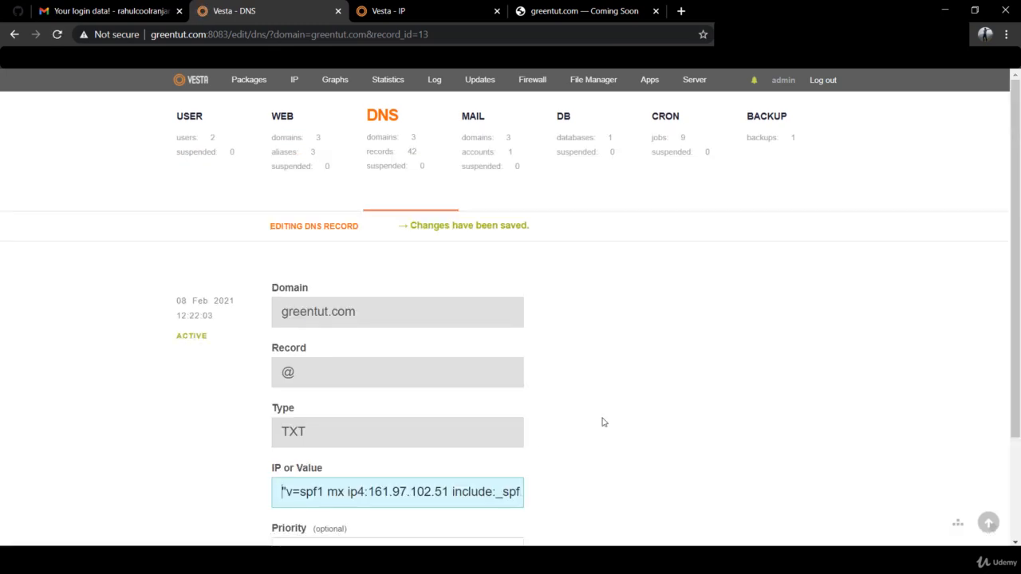
scroll(604, 422, down, 2)
scroll(604, 422, up, 2)
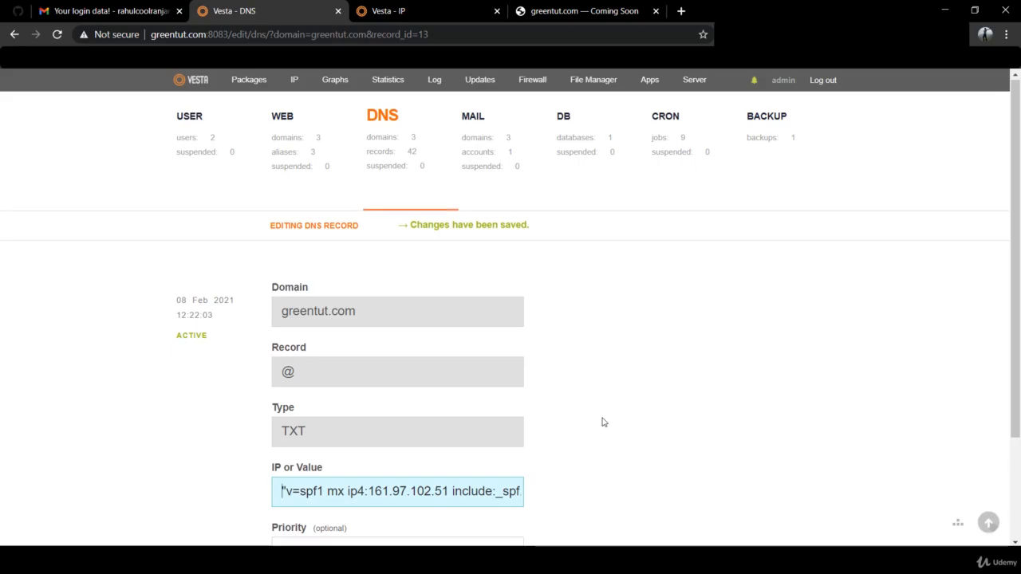
key(alt+Tab)
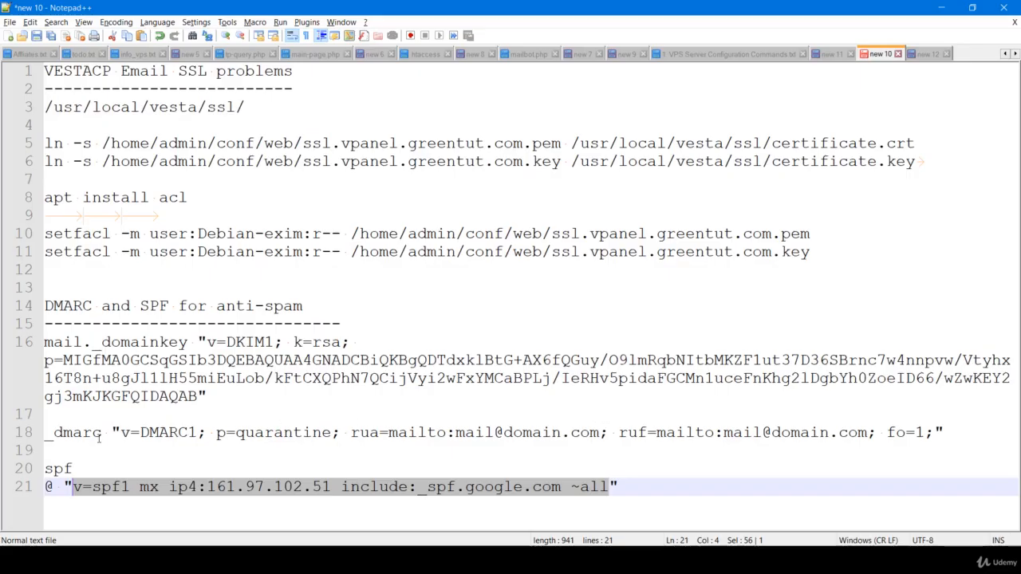
double_click(122, 431)
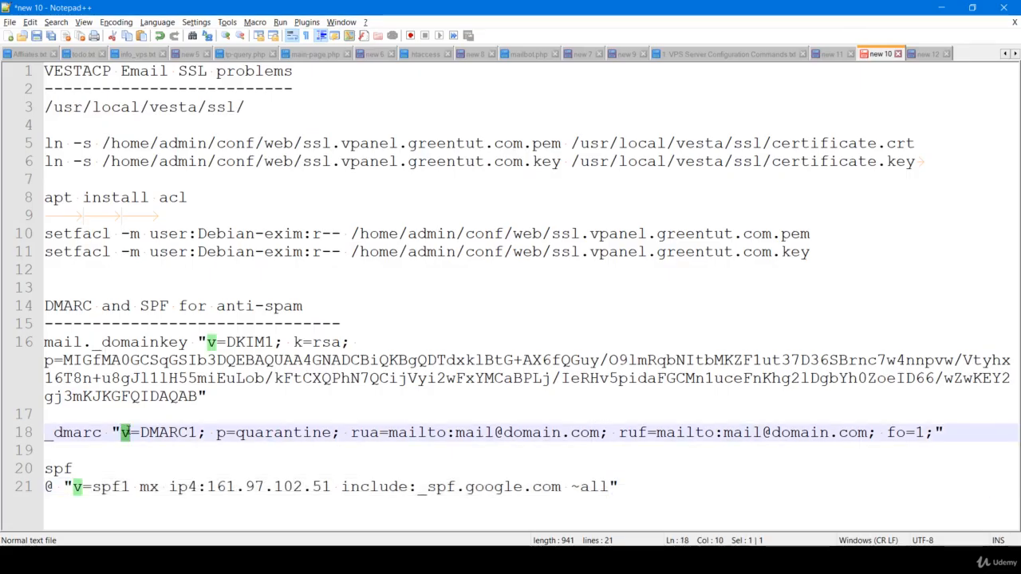
click(125, 431)
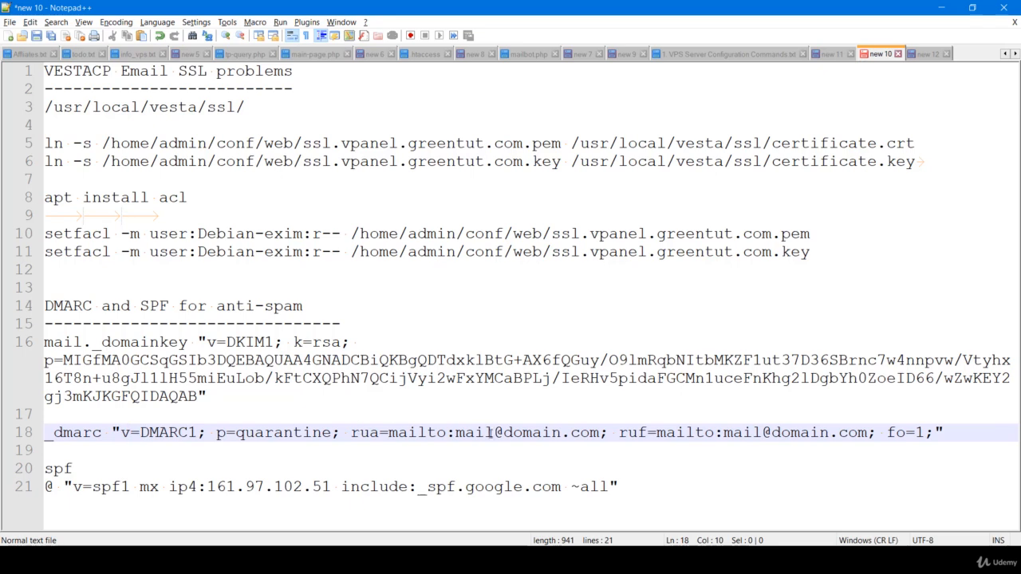
double_click(460, 432)
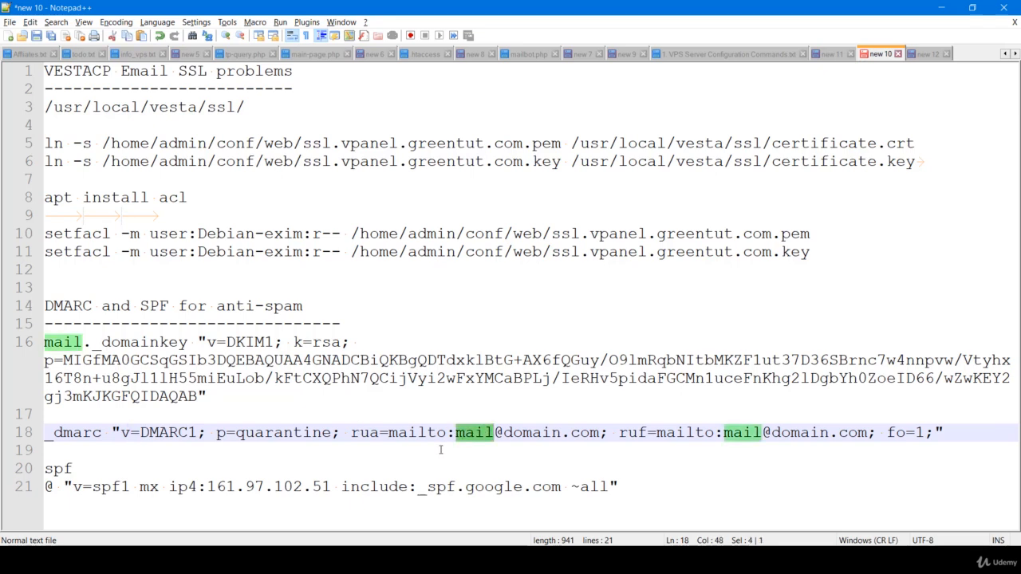
click(441, 450)
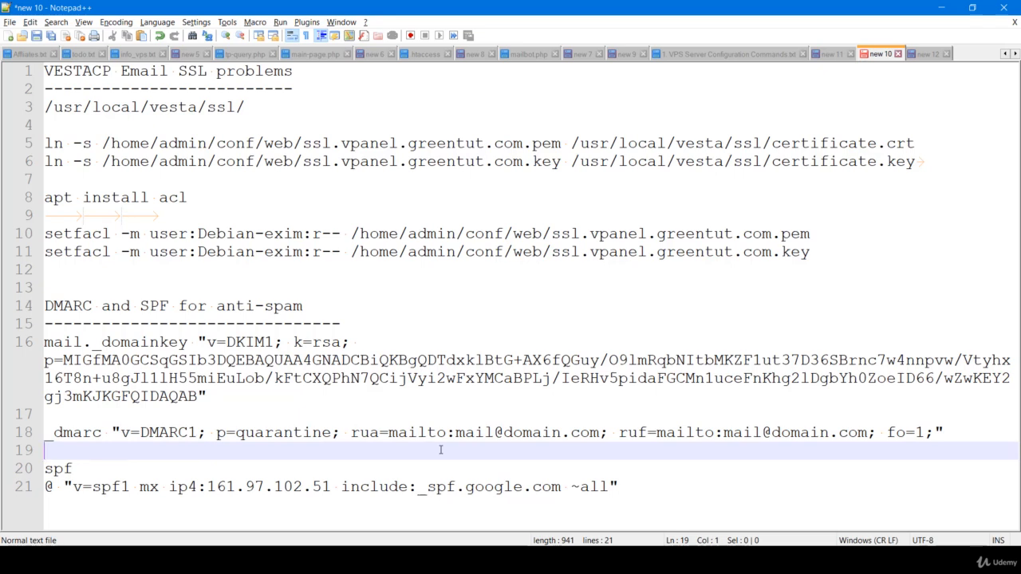
double_click(468, 432)
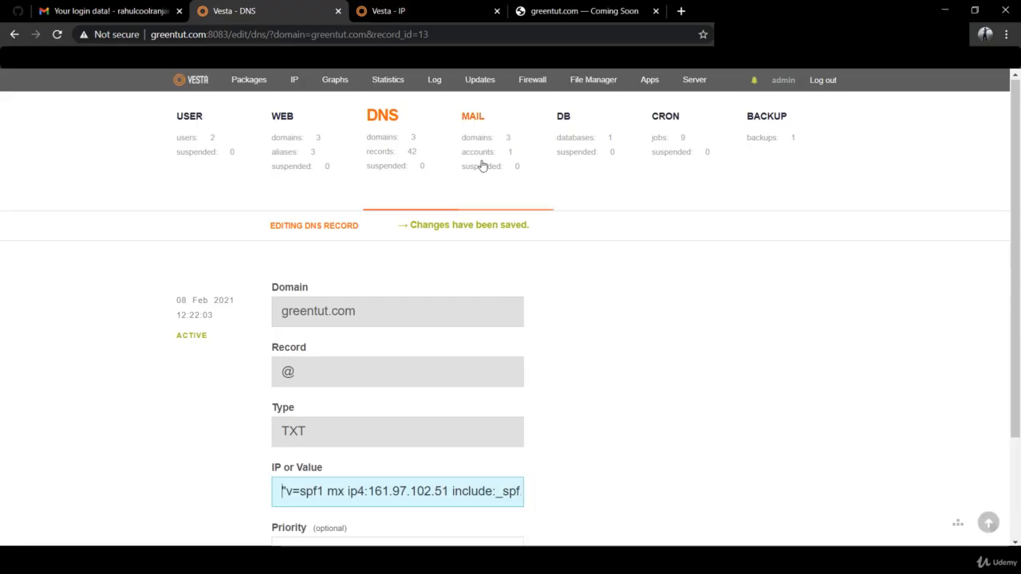
click(481, 165)
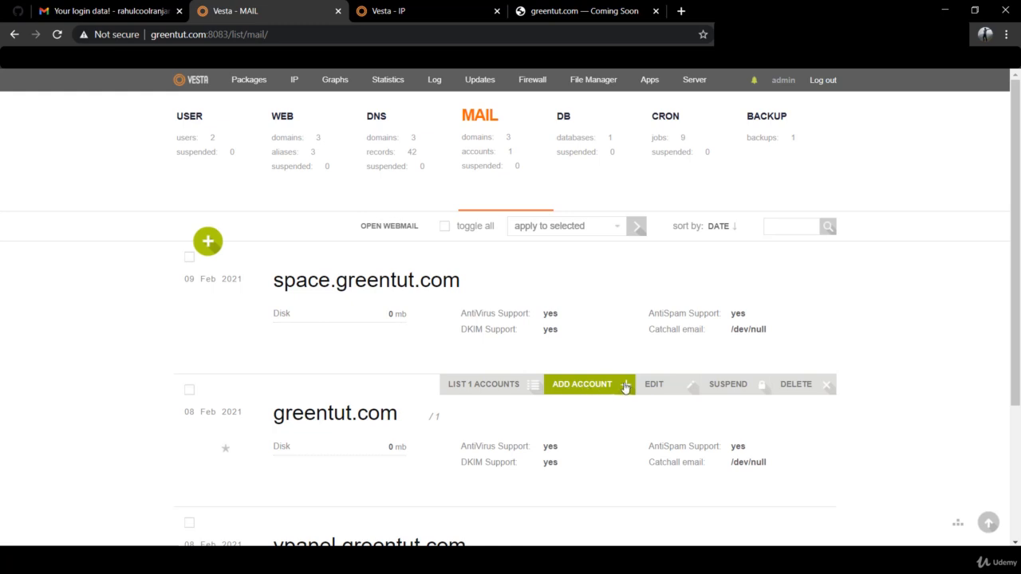
click(621, 388)
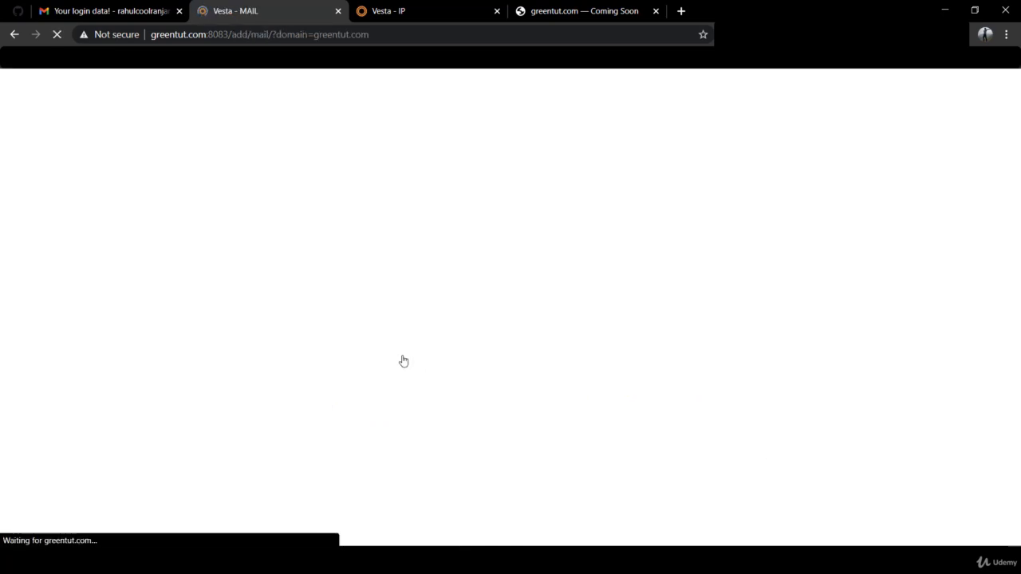
click(355, 364)
click(329, 422)
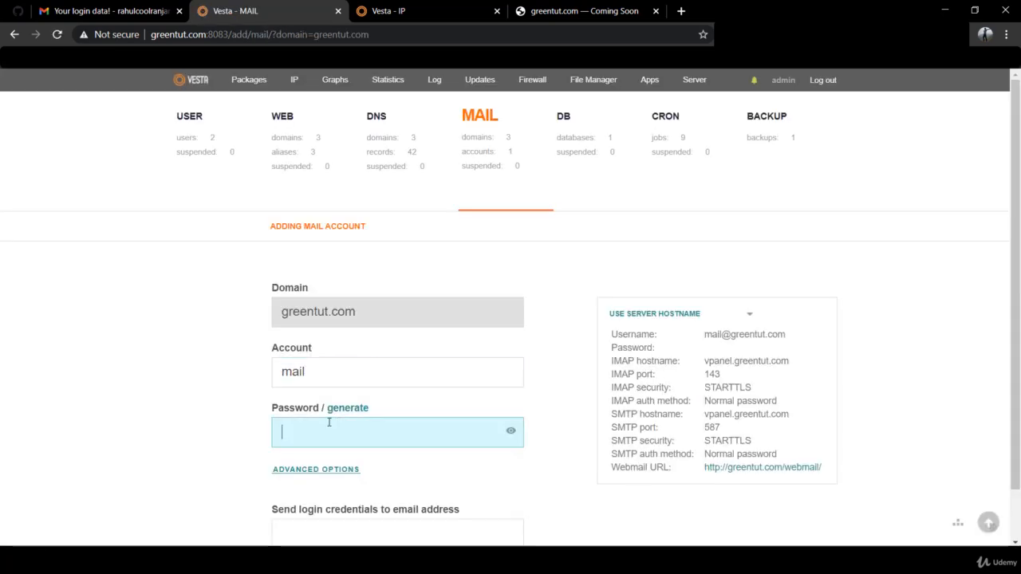
click(346, 408)
click(387, 430)
scroll(439, 486, down, 1)
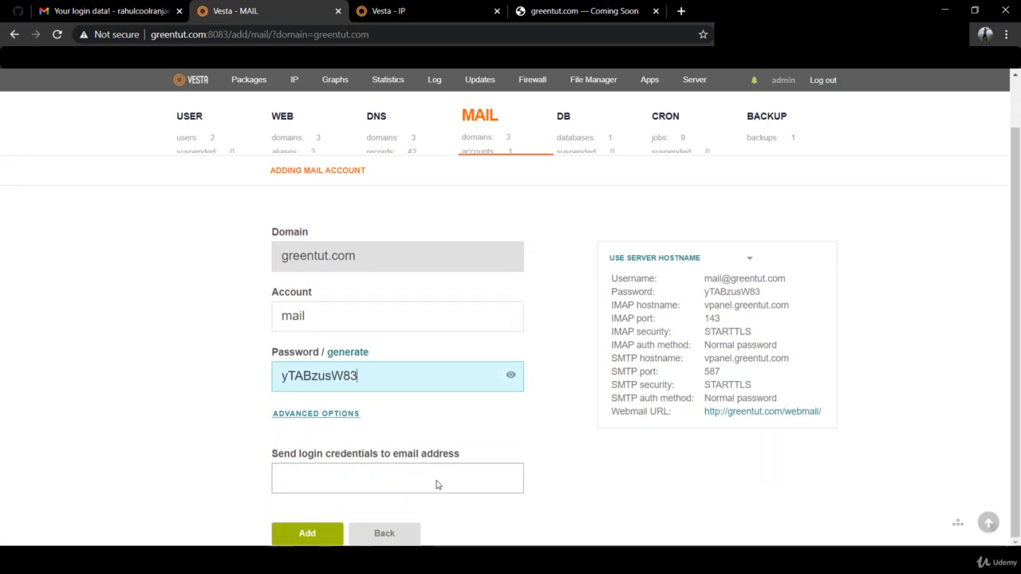
click(311, 534)
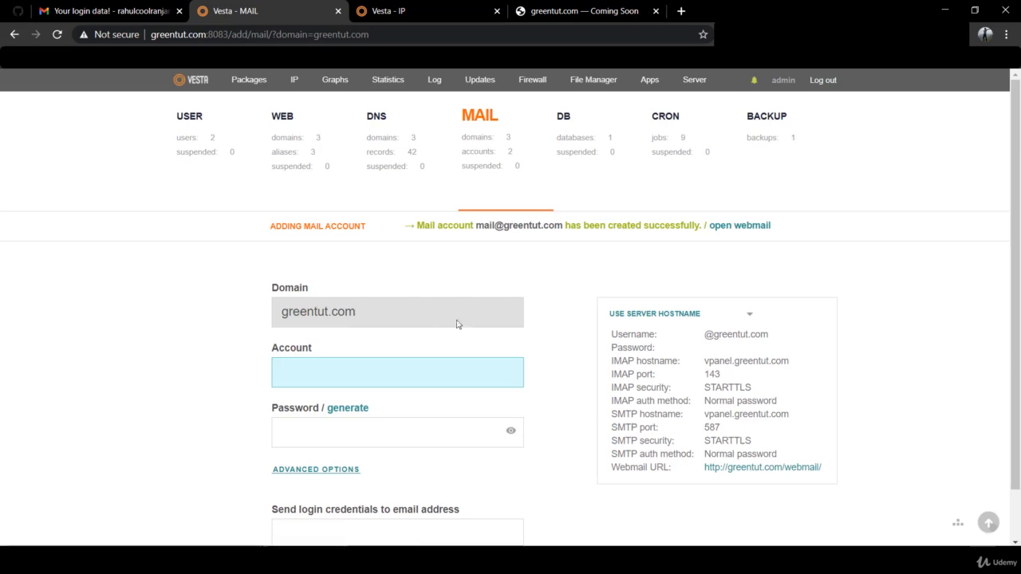
key(alt+Tab)
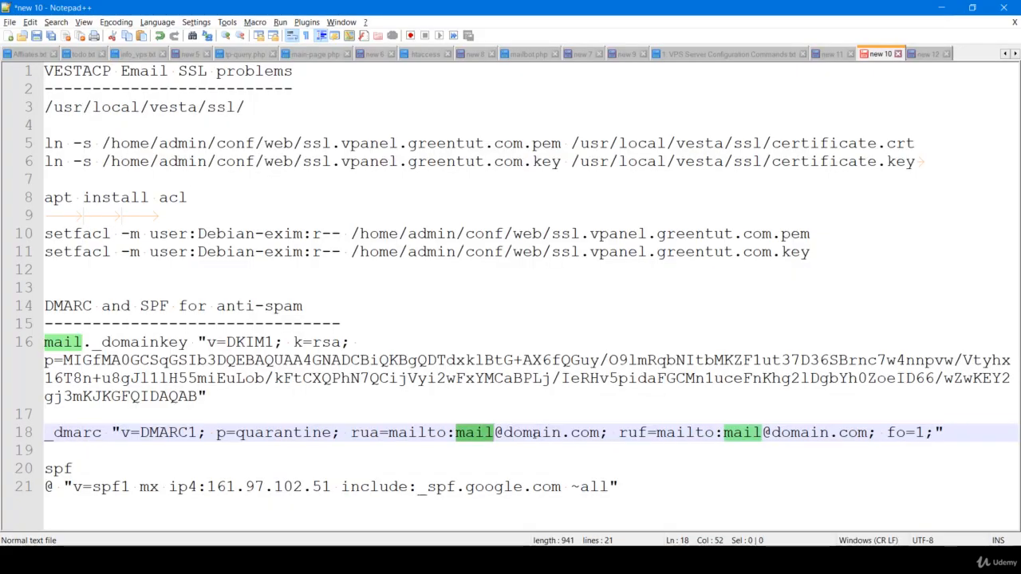
double_click(535, 433)
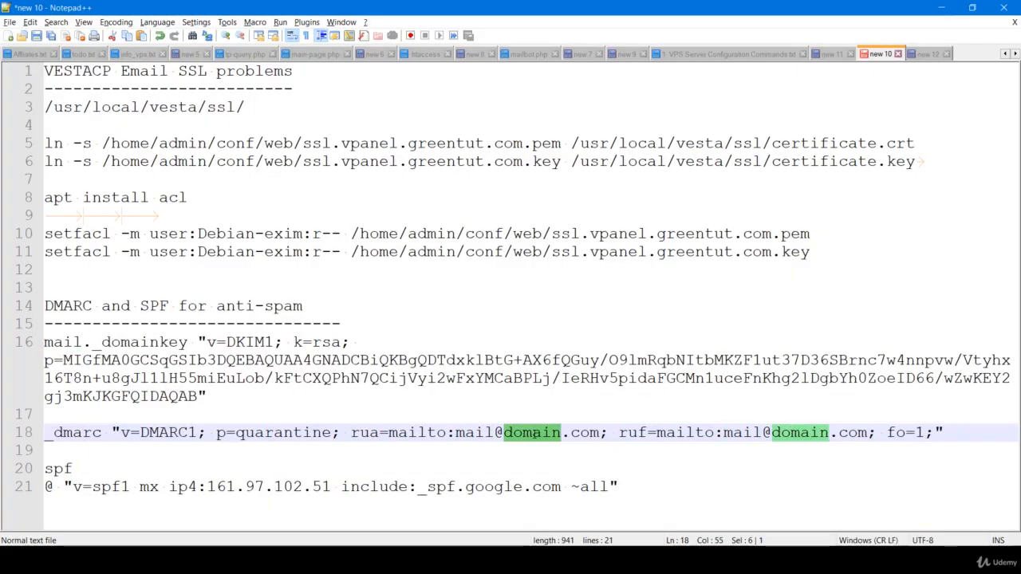
Point the DMARC rua and ruf addresses to greentut.com and copy the DMARC value
text(greentut)
key(Return)
double_click(541, 432)
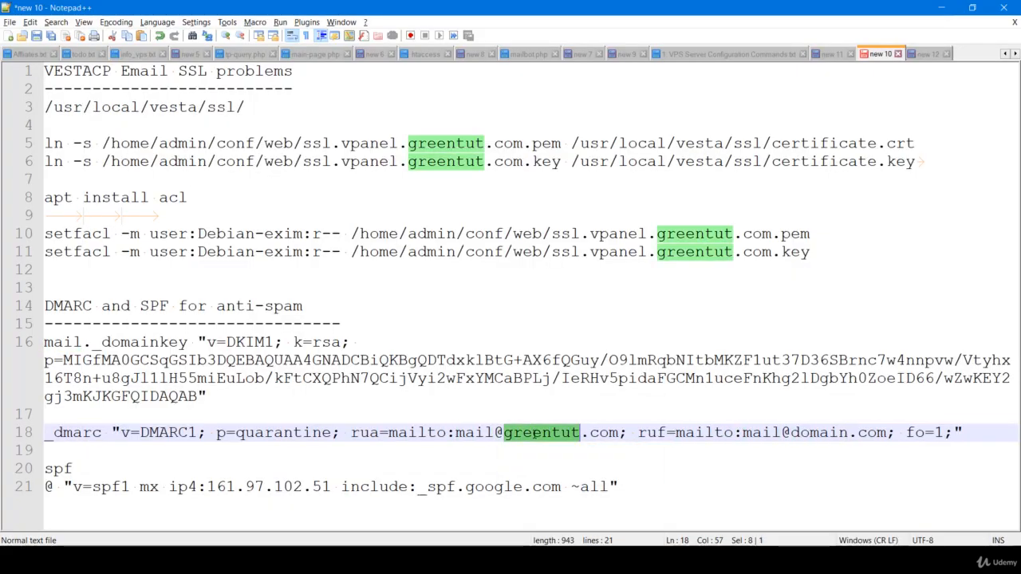
double_click(814, 432)
text(greentut)
drag(975, 432, 122, 433)
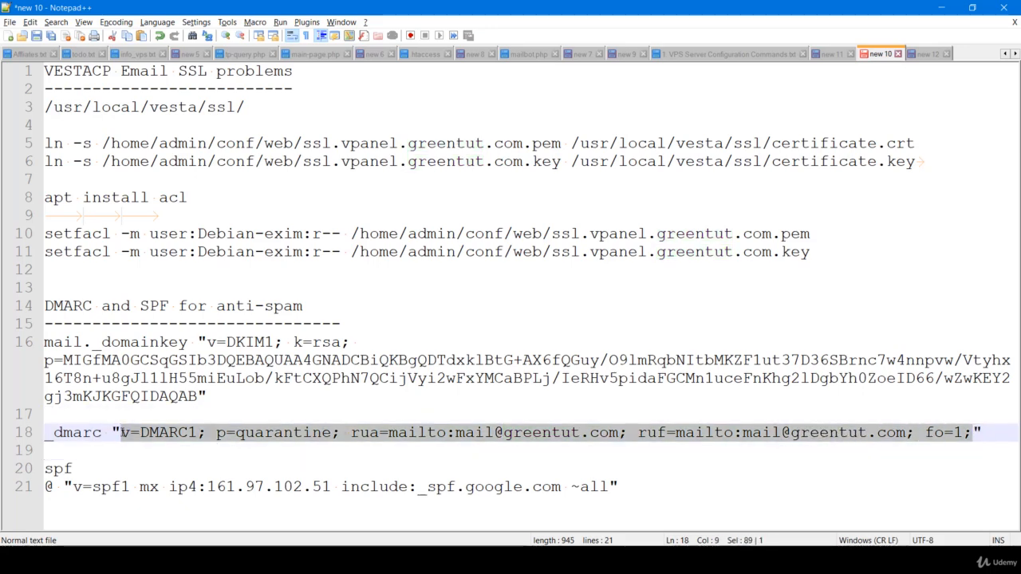
key(alt+Tab)
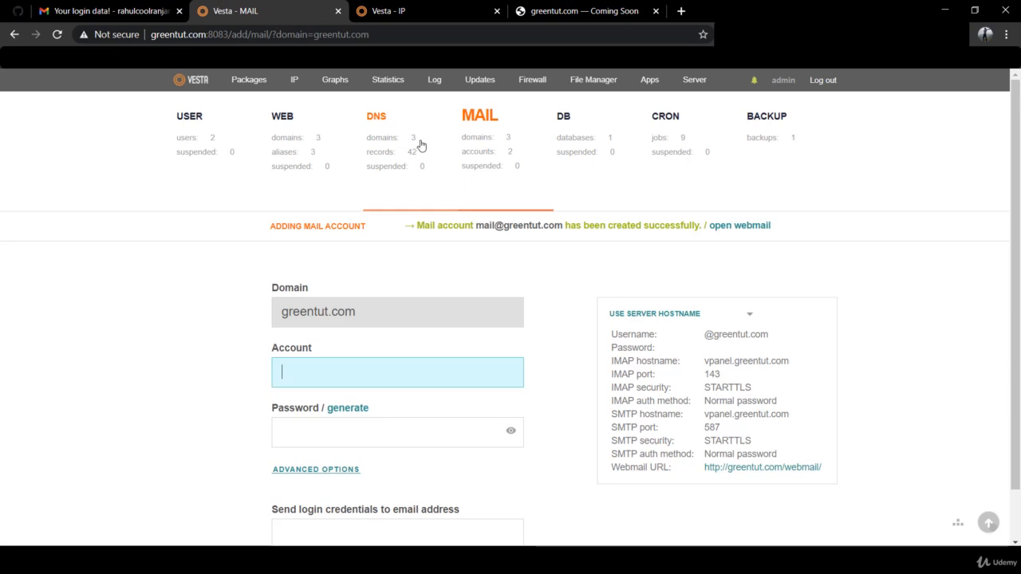
Replace greentut.com's _dmarc TXT value with the copied p=quarantine DMARC string and save it
click(383, 146)
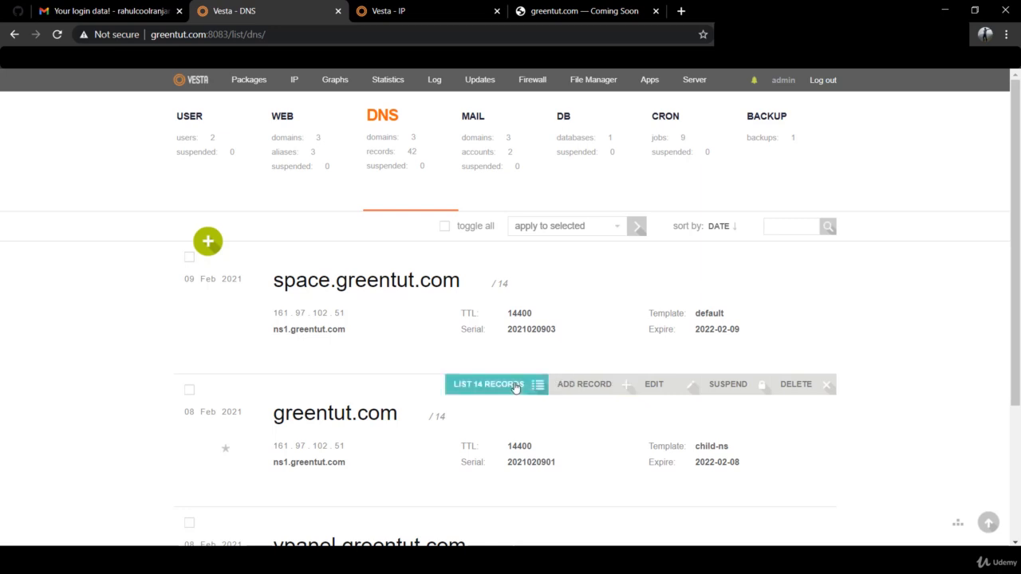
click(515, 386)
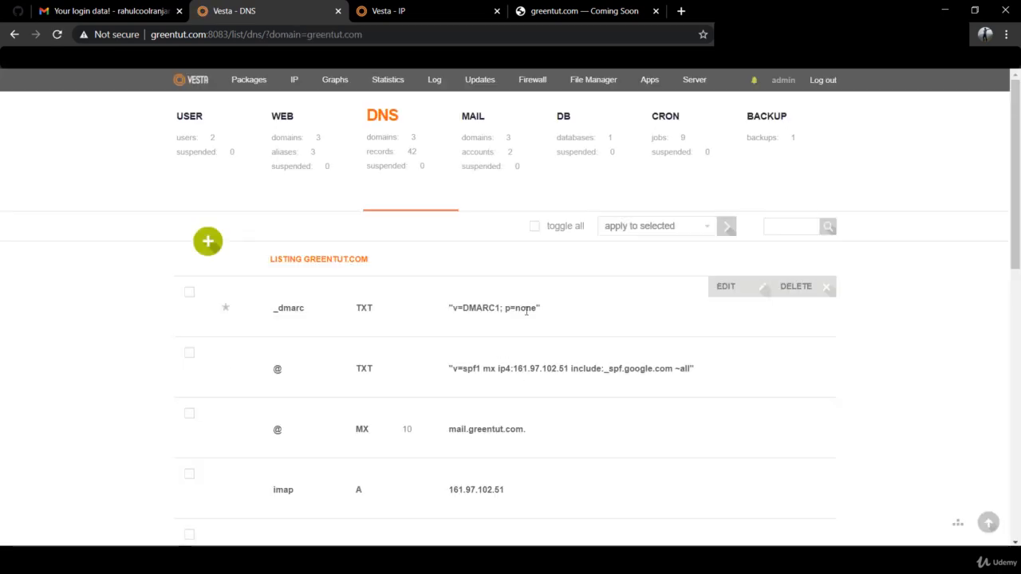
click(719, 292)
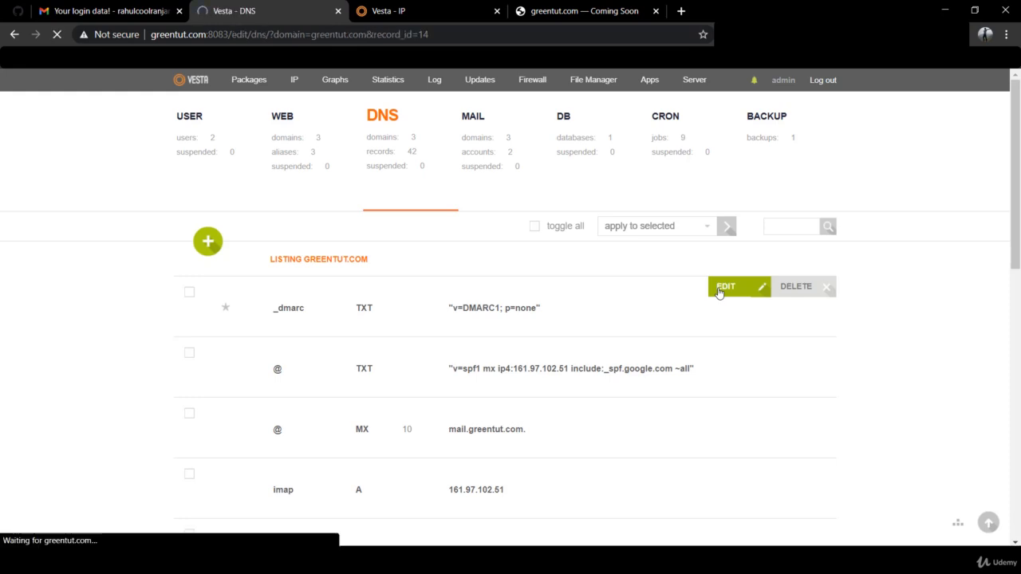
scroll(530, 395, down, 2)
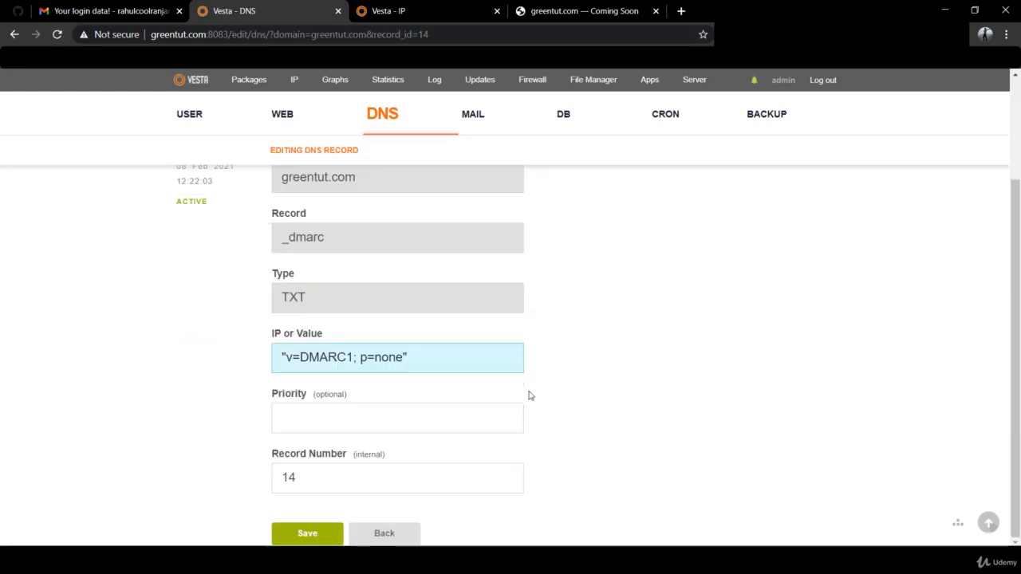
drag(403, 357, 289, 358)
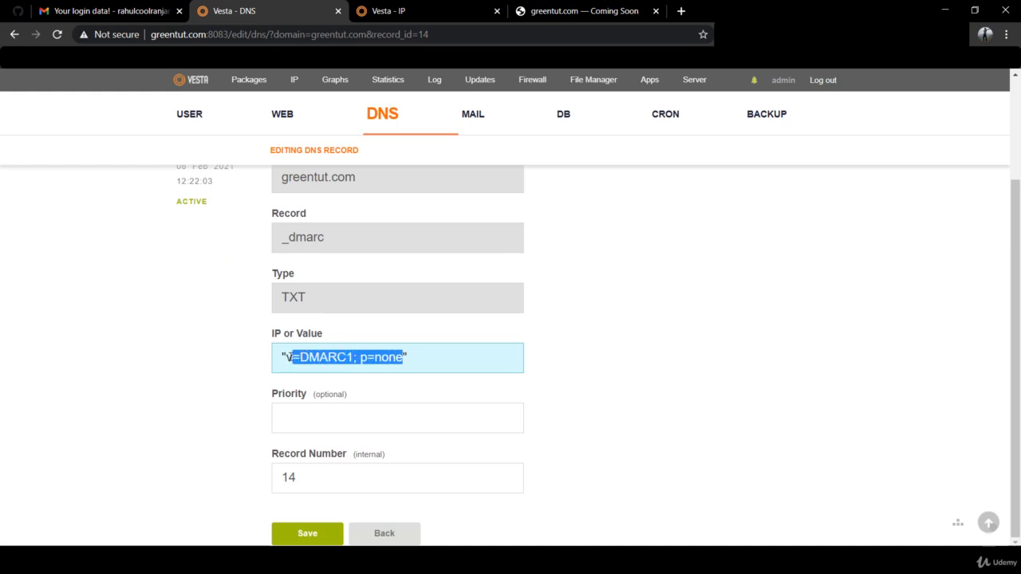
key(ctrl+v)
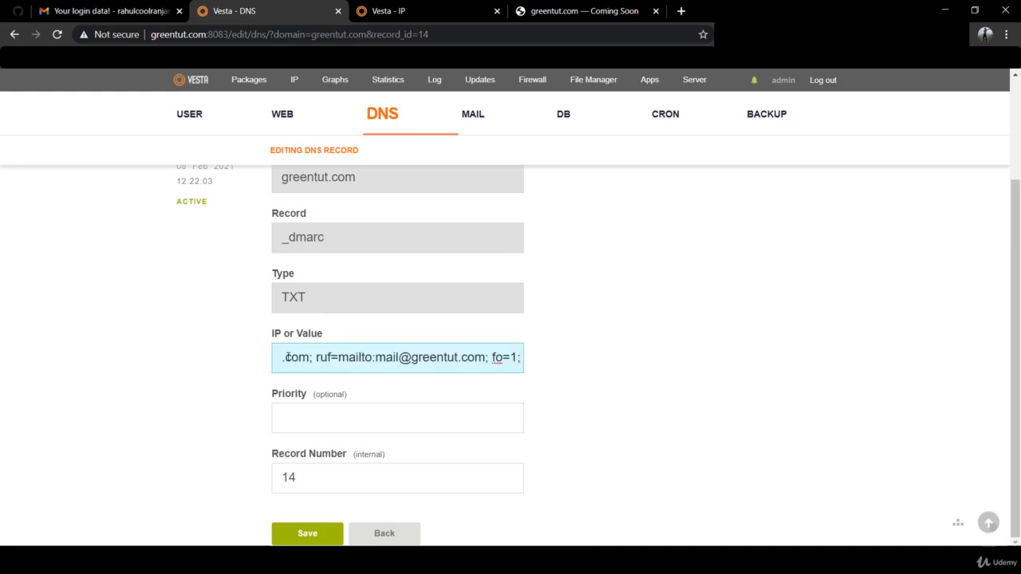
key(Home)
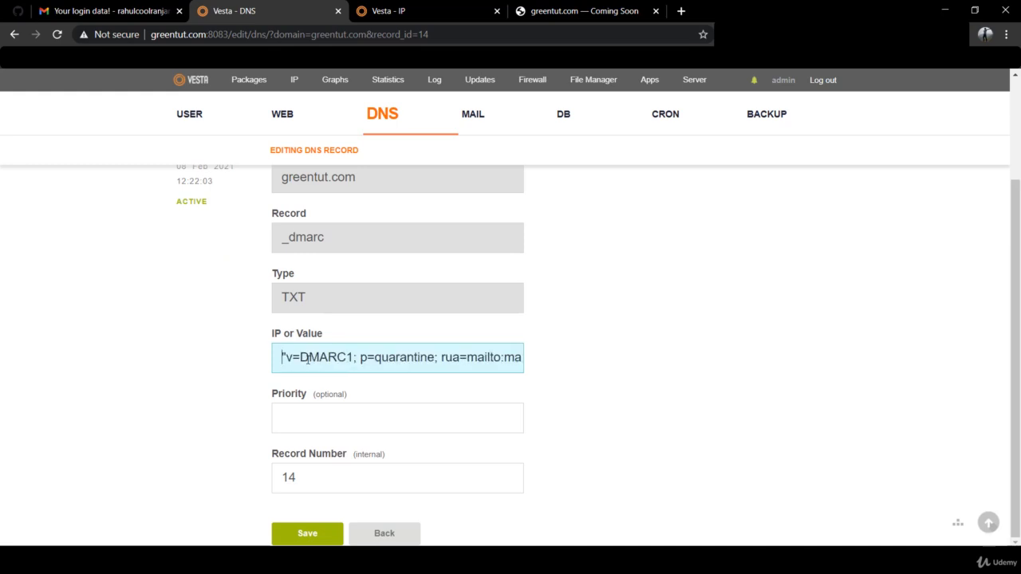
click(317, 532)
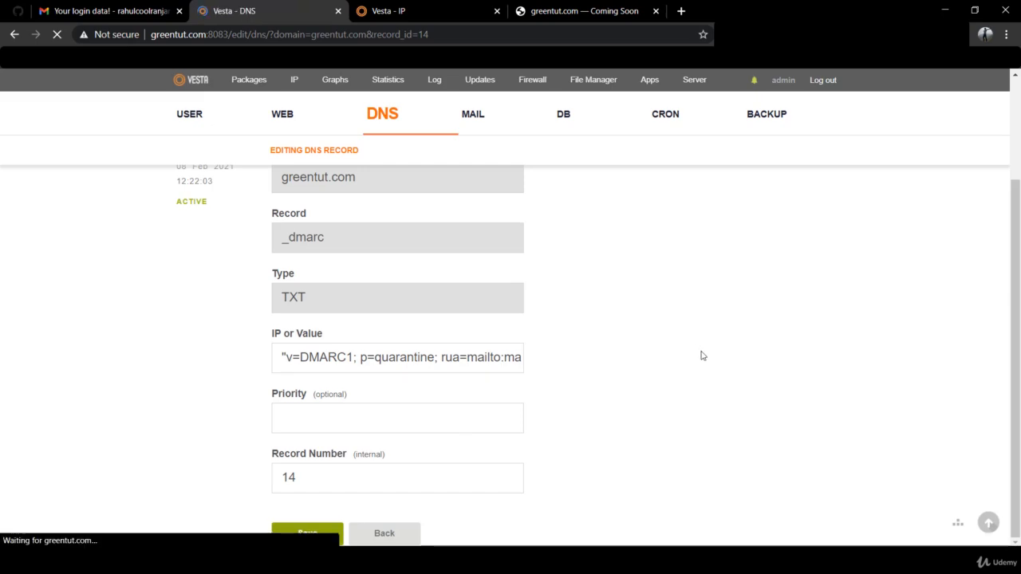
Toggle DKIM Support off and back on for greentut.com's mail domain, saving each time
key(alt+Tab)
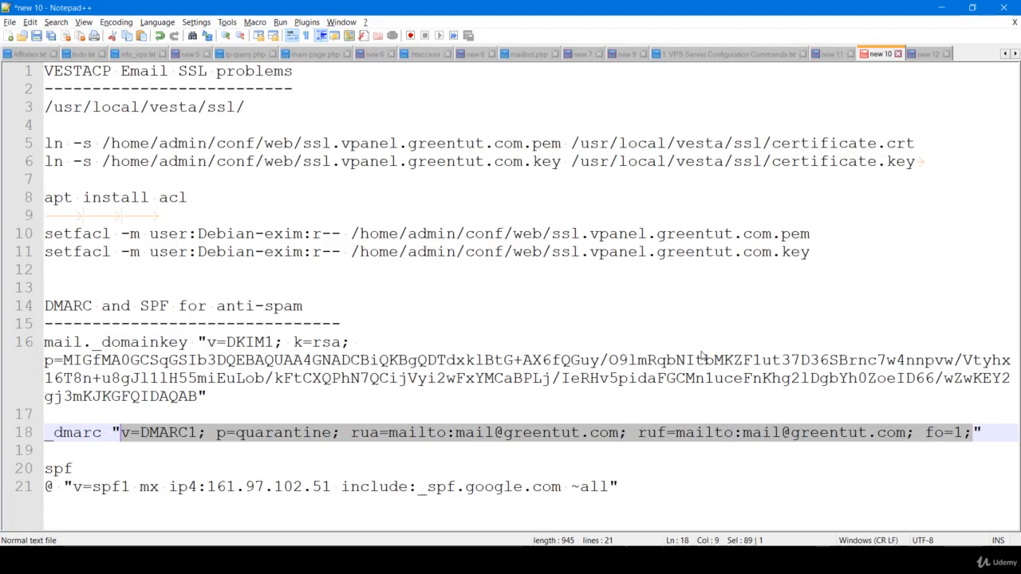
click(64, 343)
key(alt+Tab)
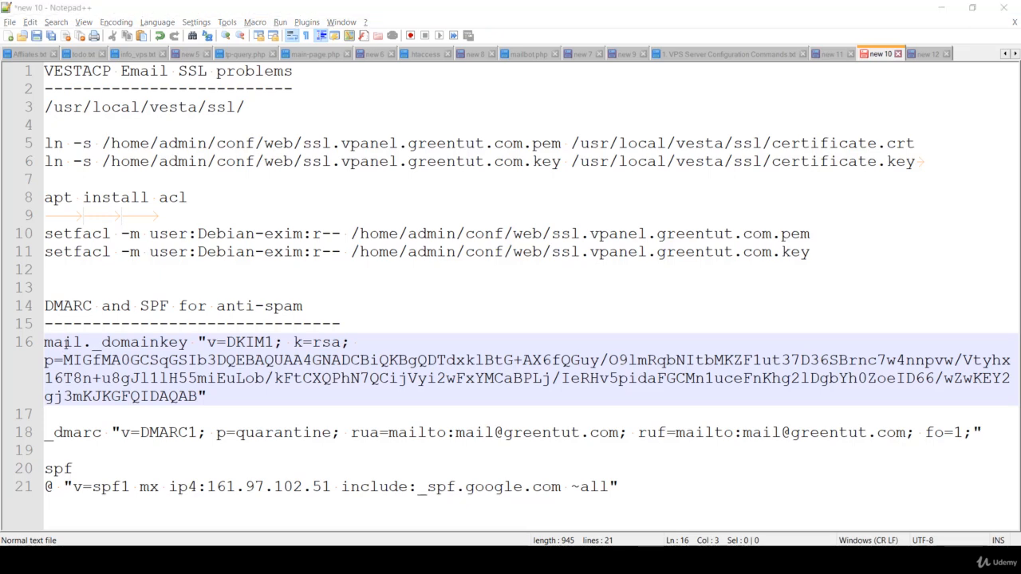
click(505, 166)
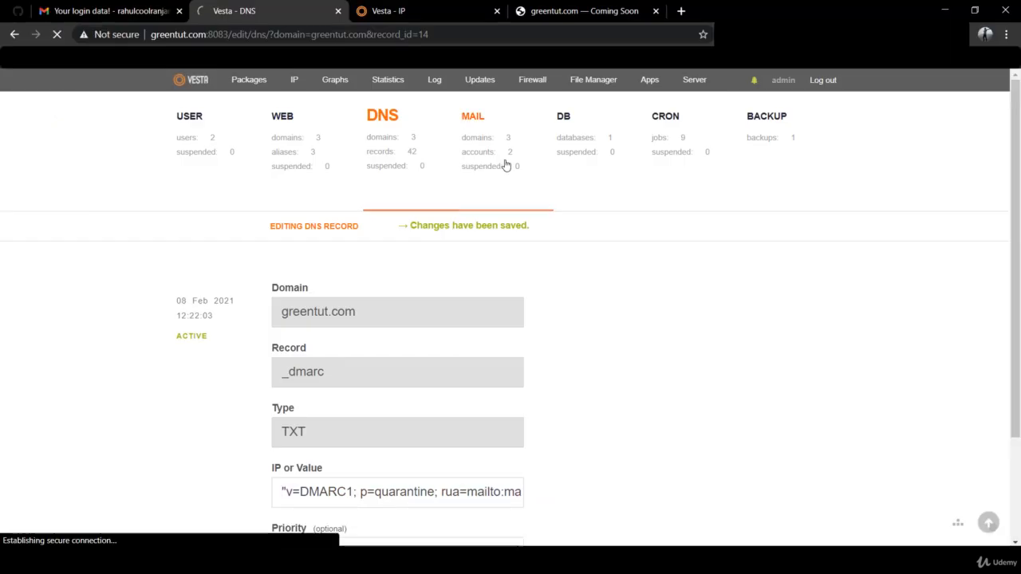
mouse_move(614, 394)
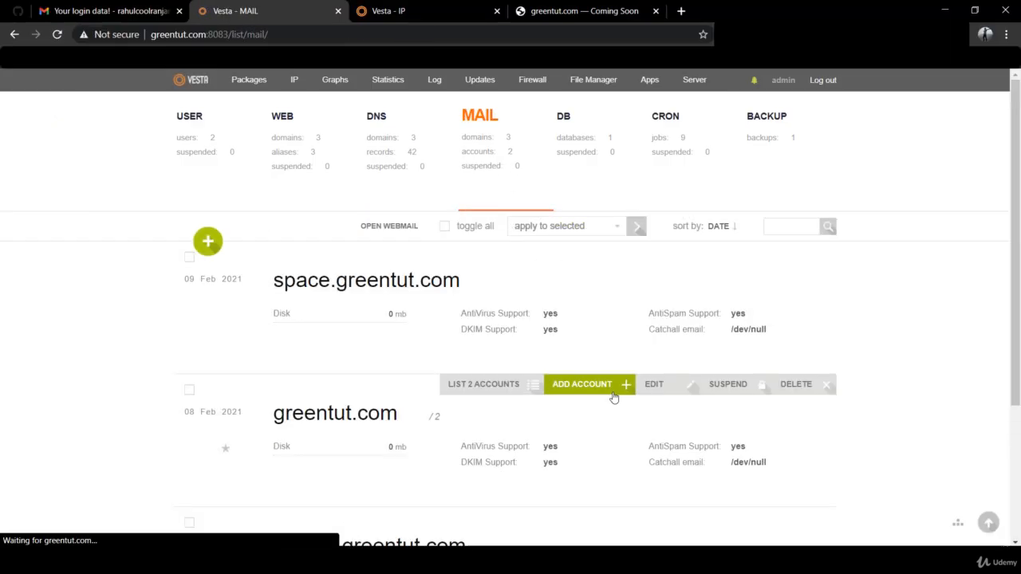
scroll(614, 396, down, 1)
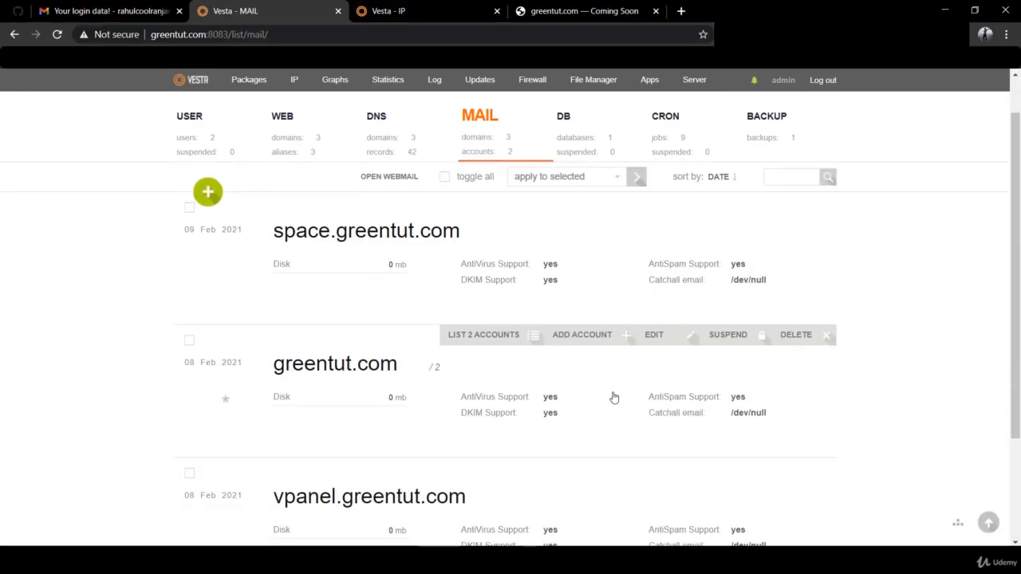
click(659, 336)
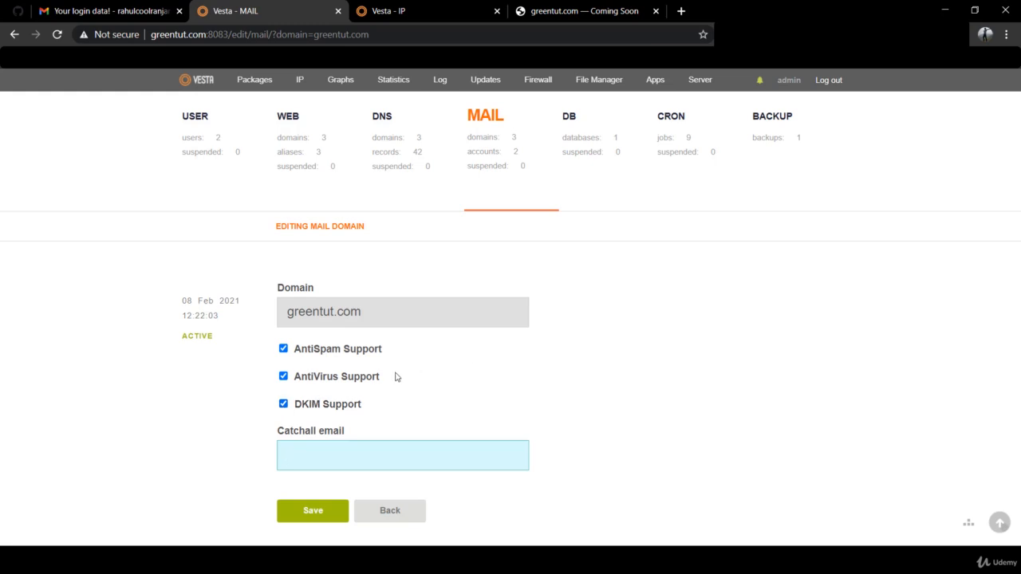
click(284, 407)
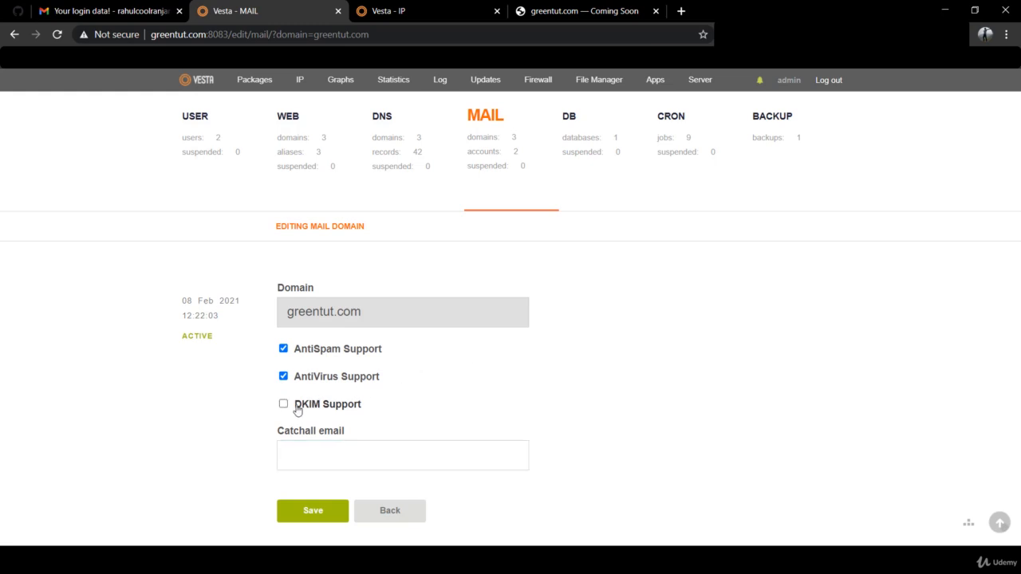
click(316, 513)
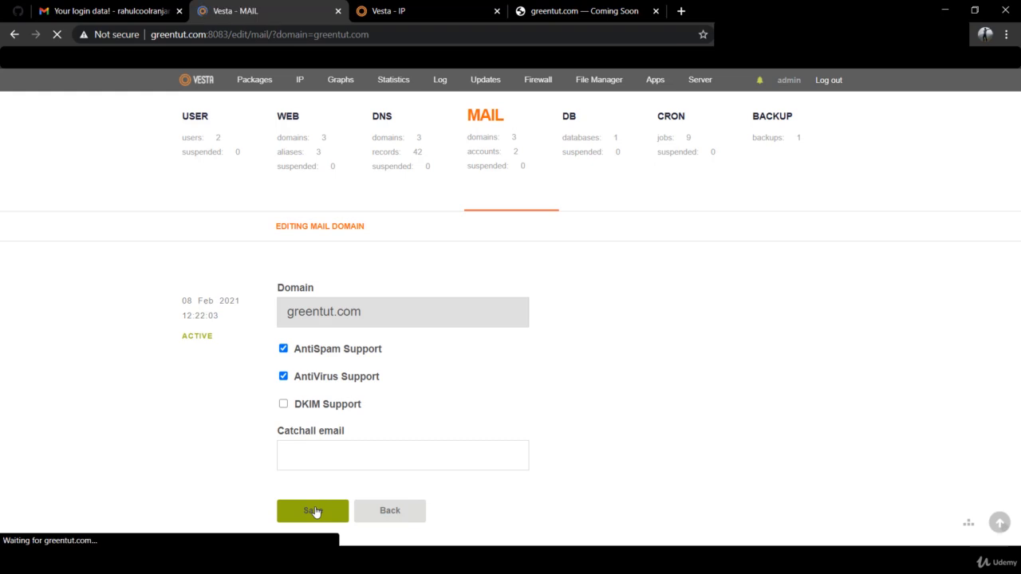
click(284, 405)
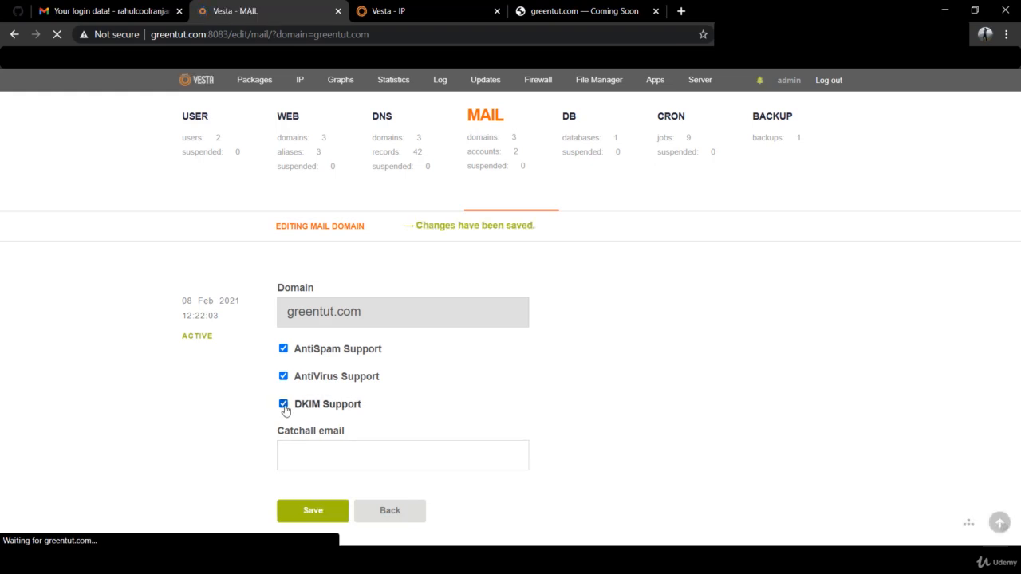
click(322, 514)
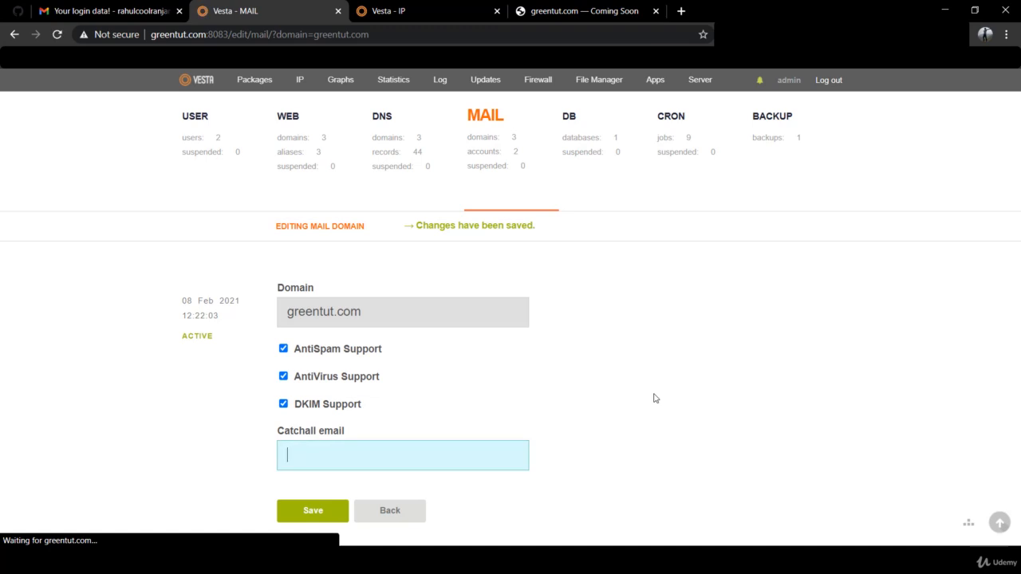
click(407, 163)
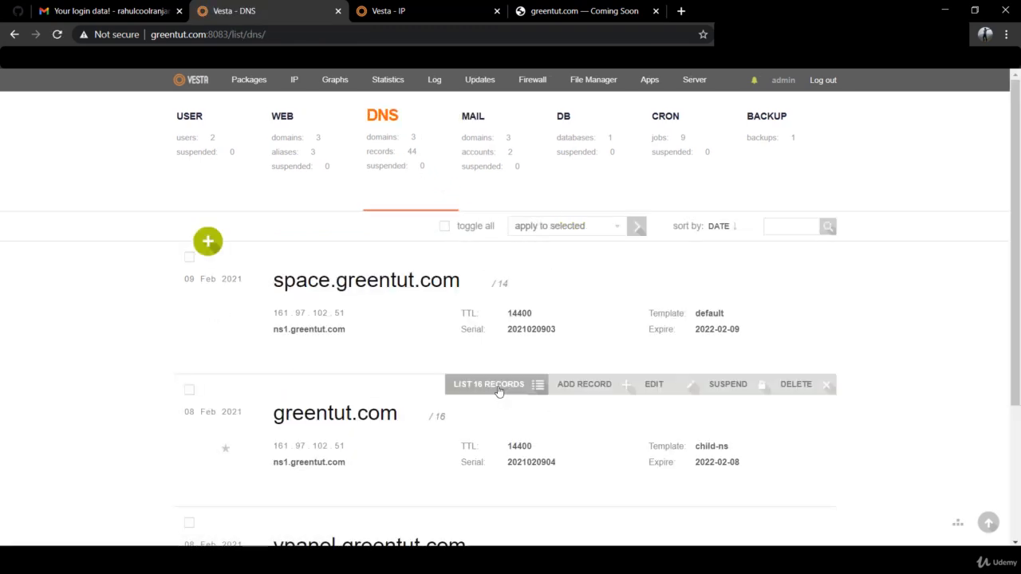
List all 16 greentut.com DNS records and review the new mail._domainkey DKIM TXT value
click(498, 389)
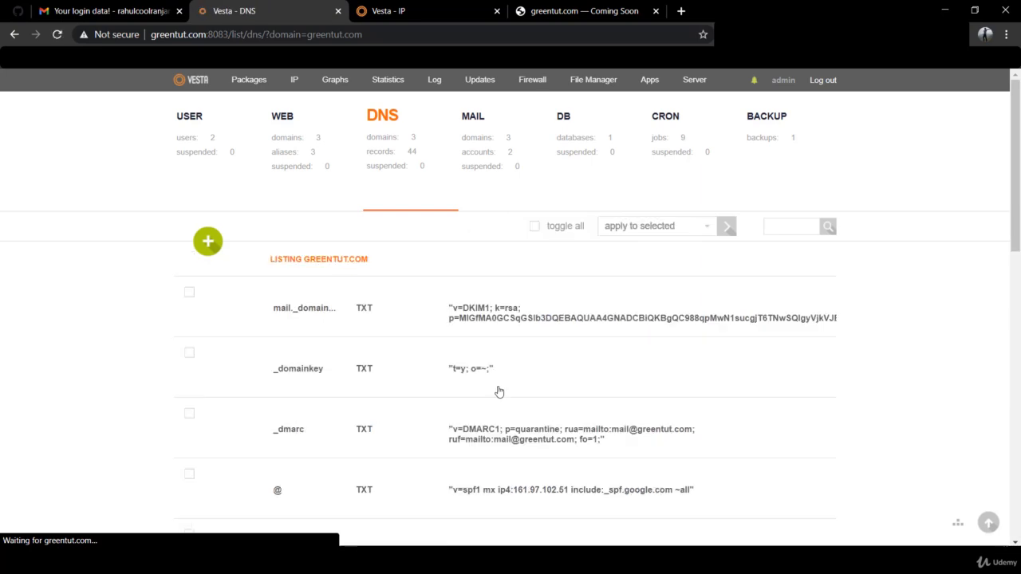
scroll(497, 391, down, 1)
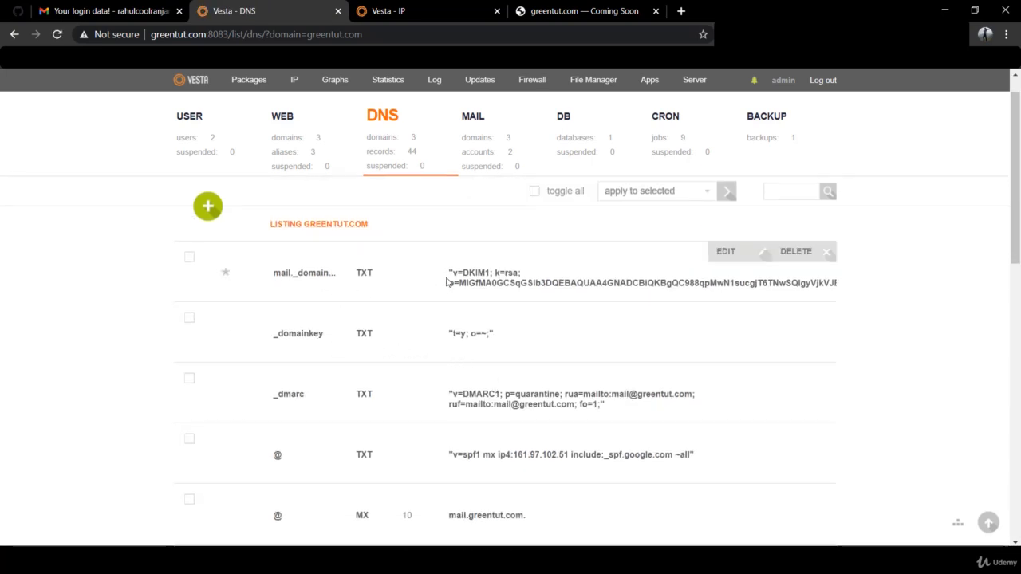
drag(450, 274, 824, 295)
click(629, 421)
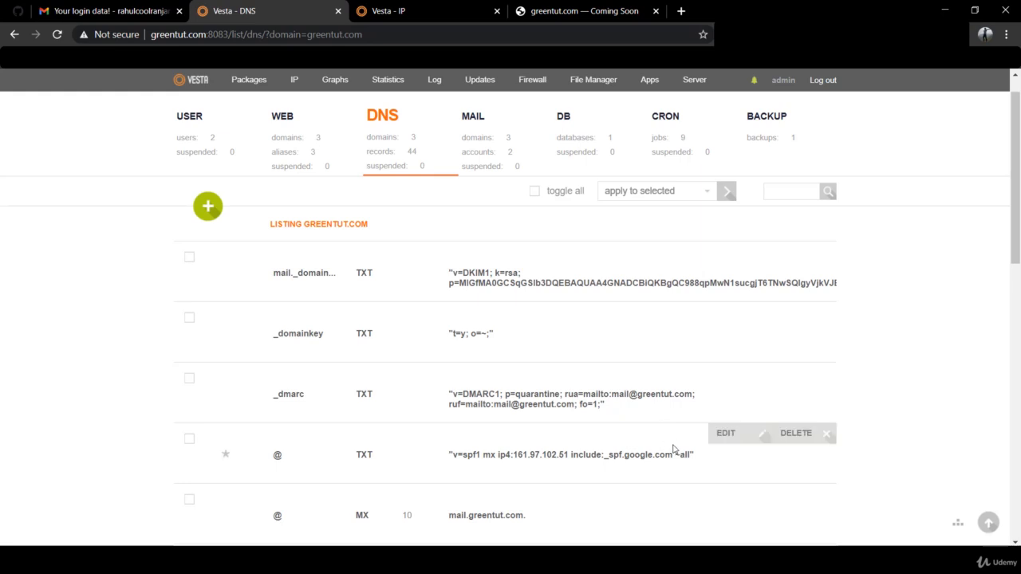
Select all the Notepad++ notes, then return to the browser
click(407, 560)
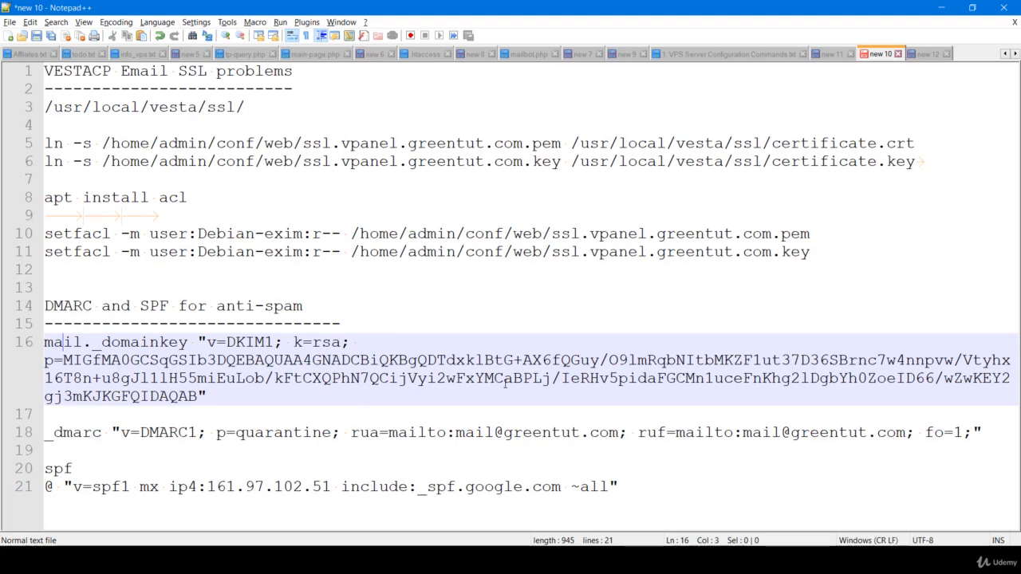
click(632, 483)
key(ctrl+a)
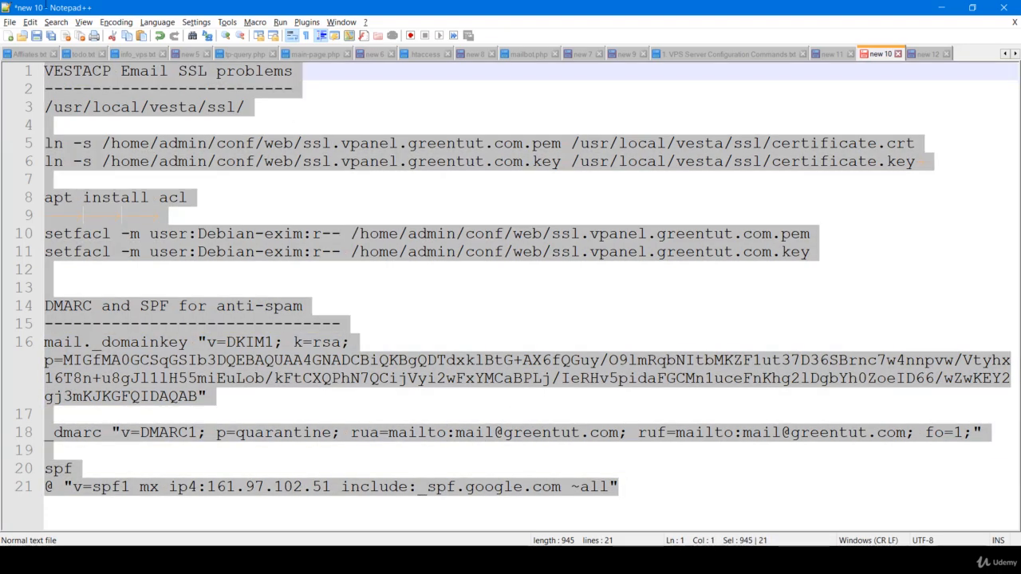
click(320, 175)
key(alt+Tab)
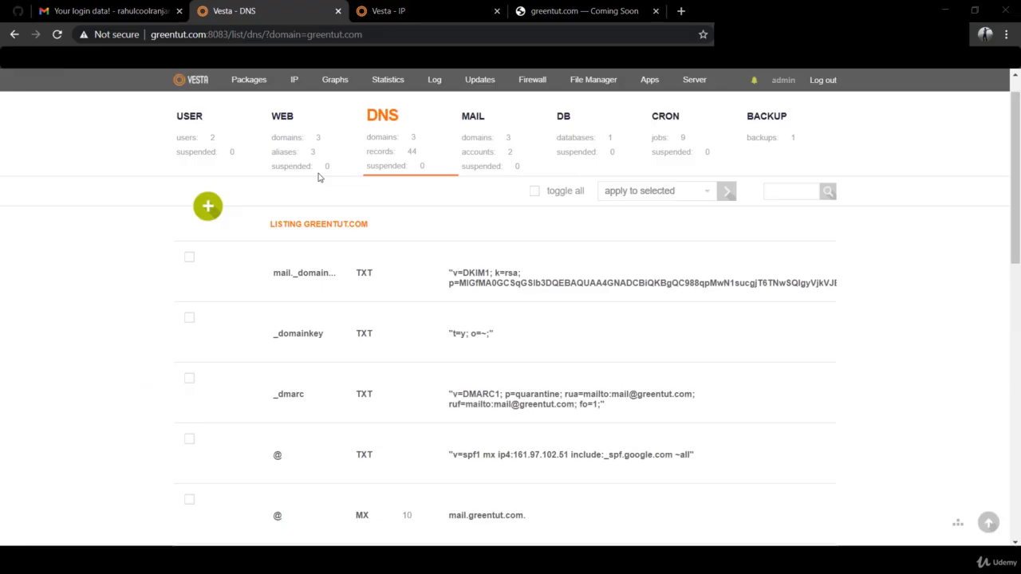
List greentut.com's two mail accounts, select the admin address, and open webmail in a new tab
click(490, 134)
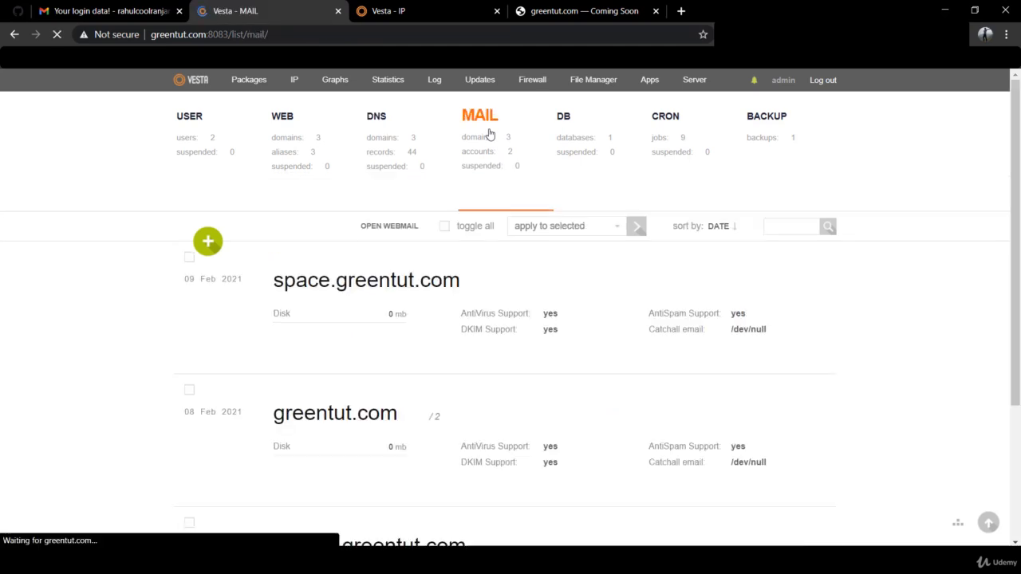
click(514, 385)
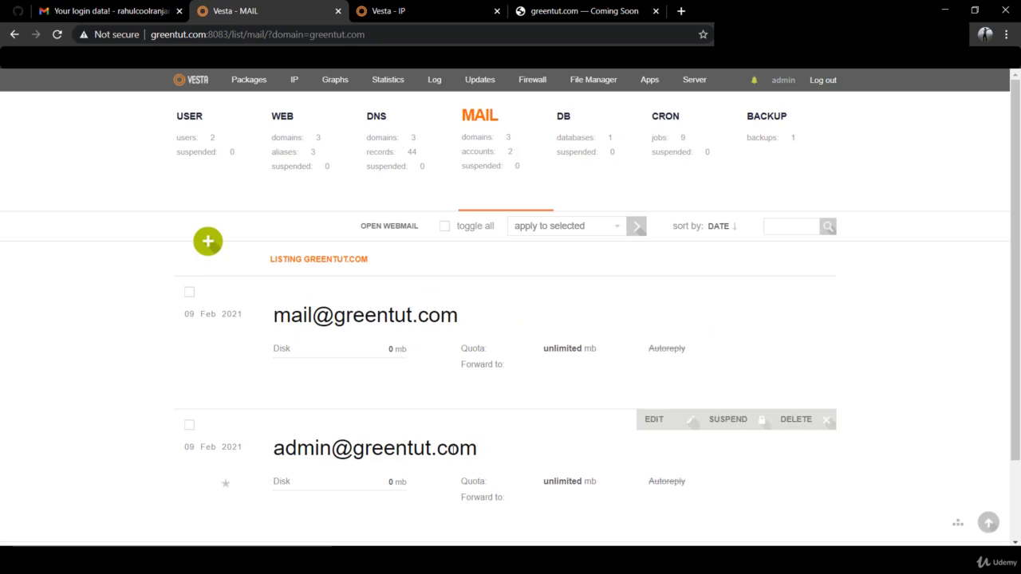
drag(478, 448, 269, 448)
key(ctrl+c)
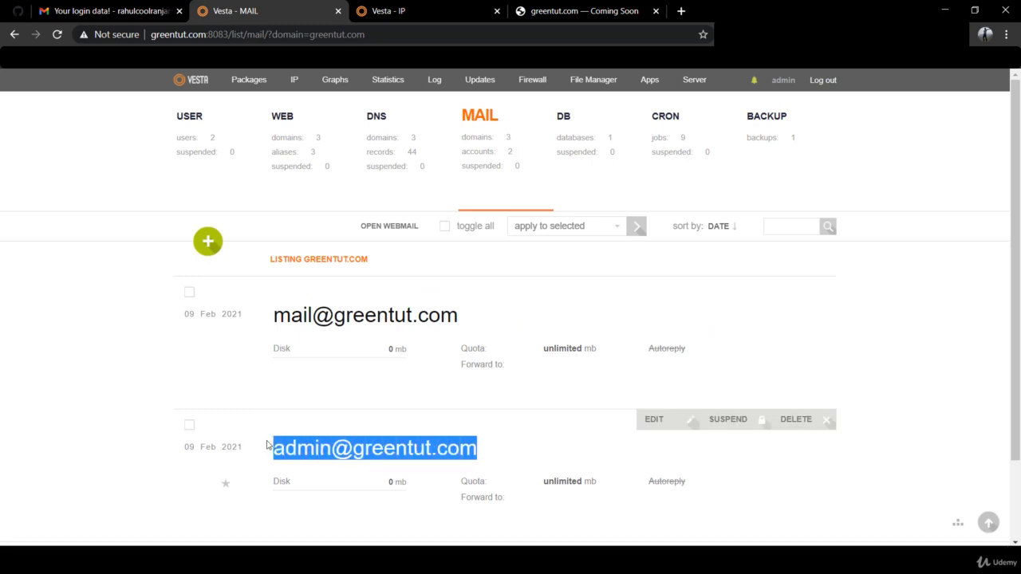
click(378, 229)
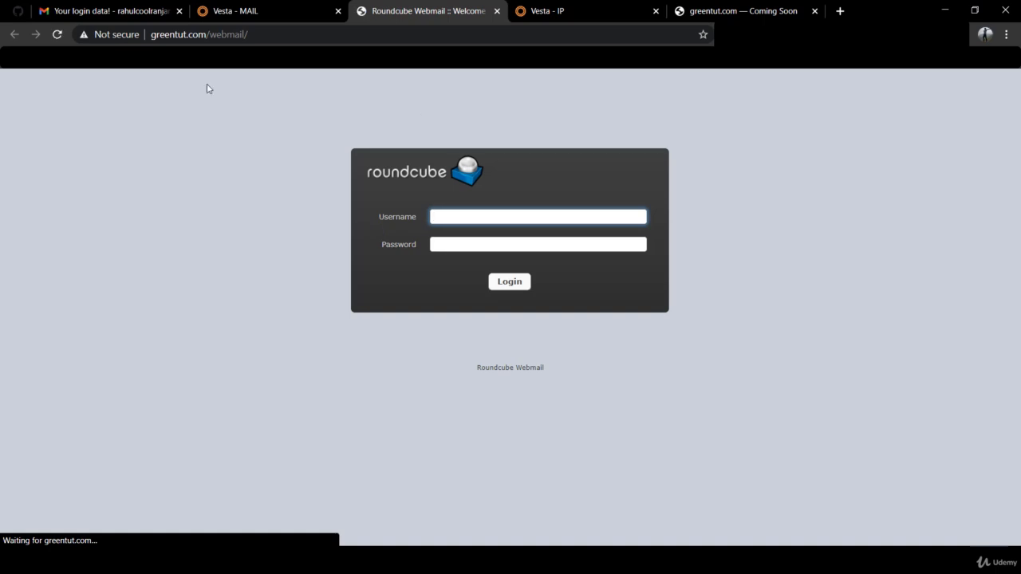
Log into Roundcube with the admin address and the password taken from the Notepad++ notes
key(ctrl+v)
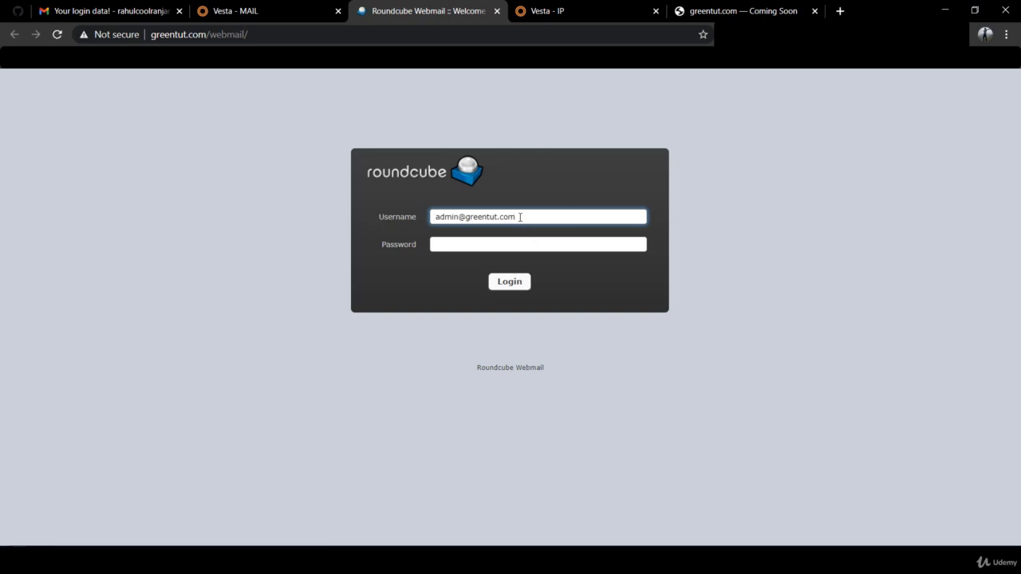
key(alt+Tab)
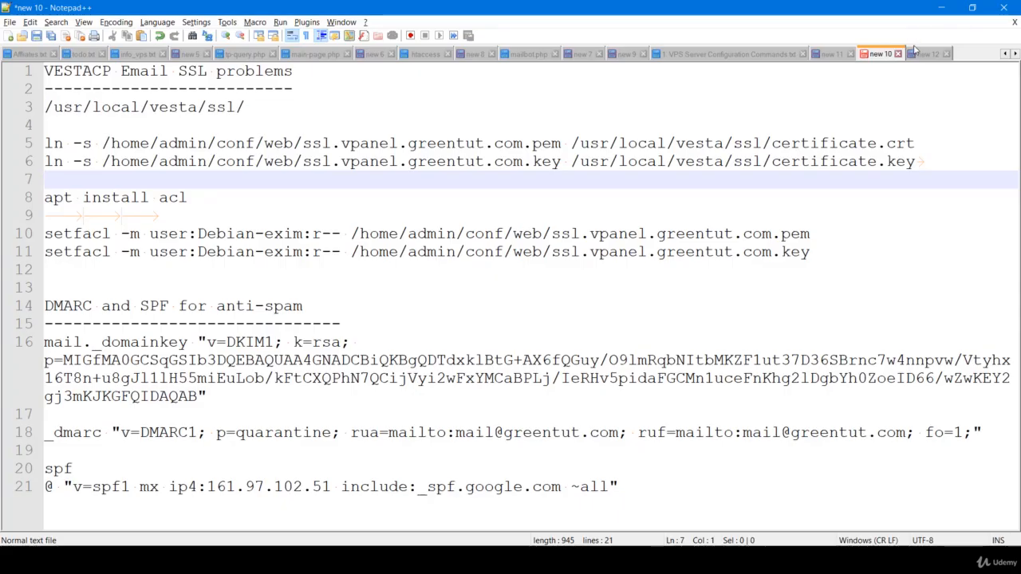
click(918, 53)
key(ctrl+a)
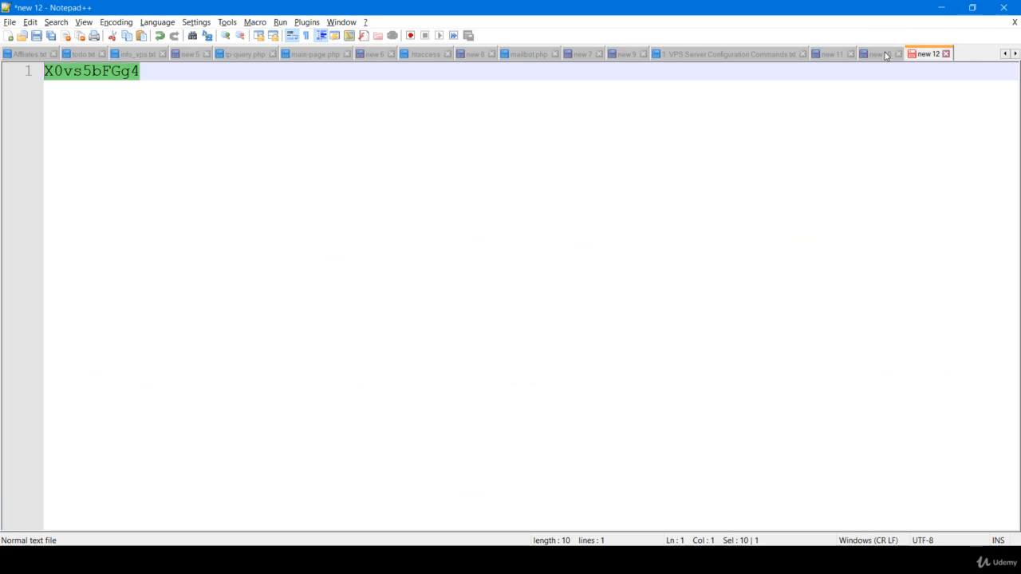
key(alt+Tab)
click(569, 247)
key(ctrl+v)
click(500, 284)
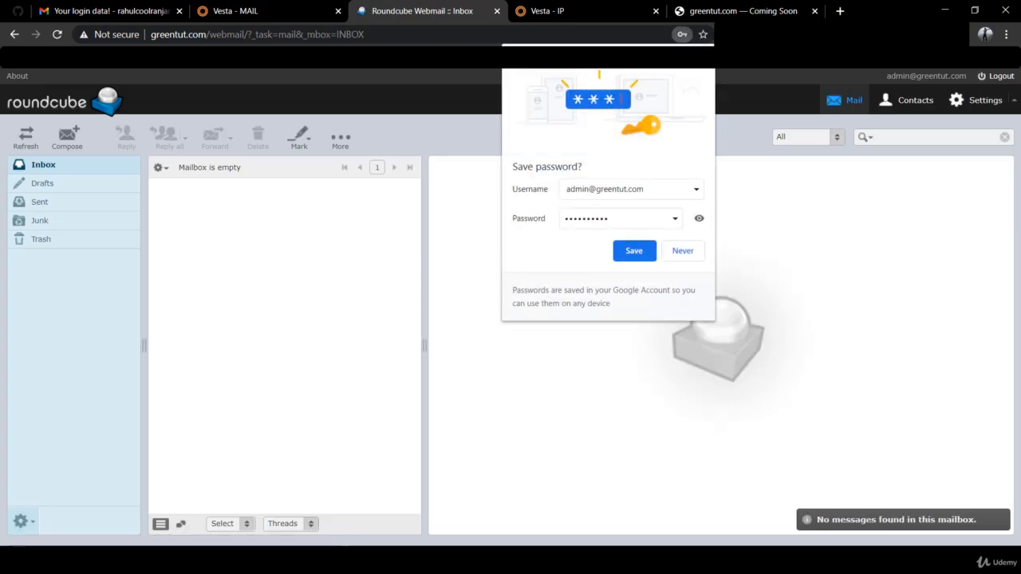
Dismiss the save-password prompt, then start and cancel a new message to return to the Inbox
click(703, 57)
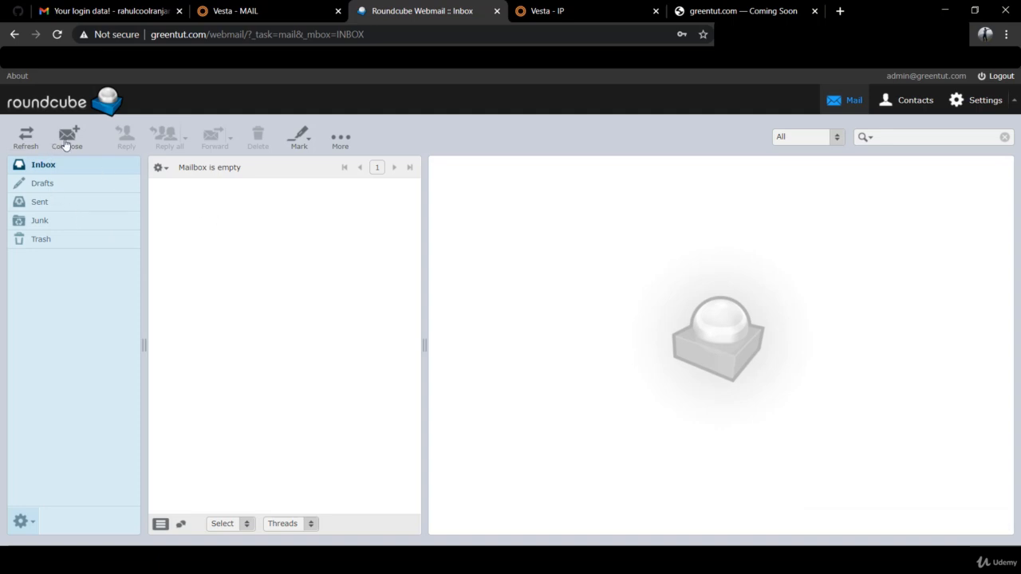
click(66, 144)
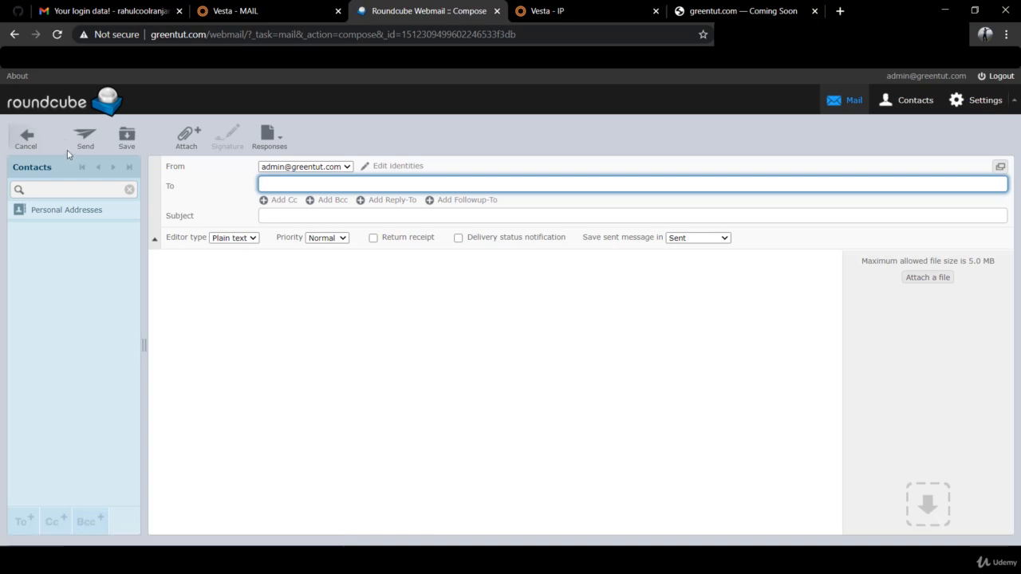
click(40, 139)
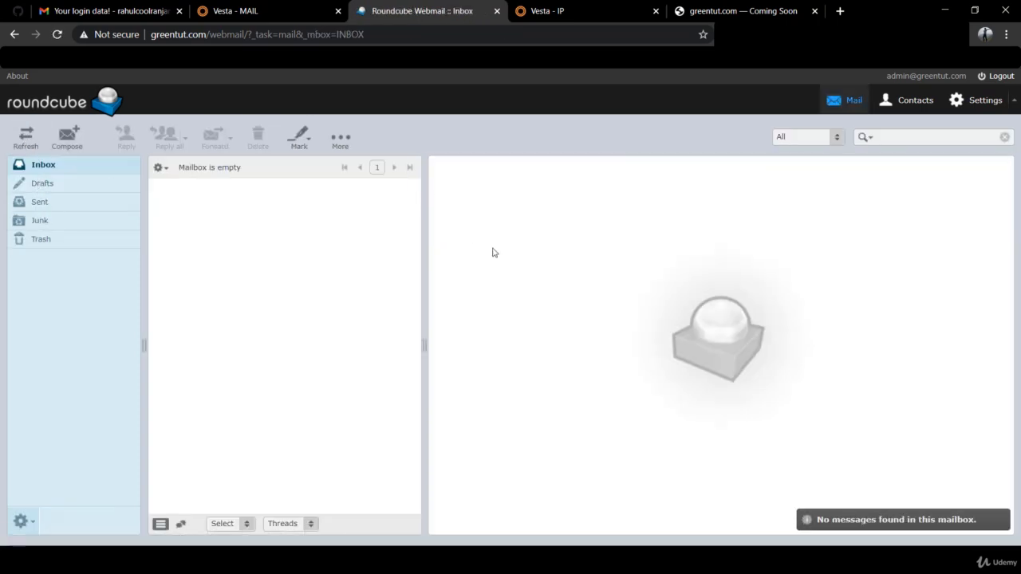
Return to the Vesta IP list showing 161.97.102.51 and deselect the address
click(527, 6)
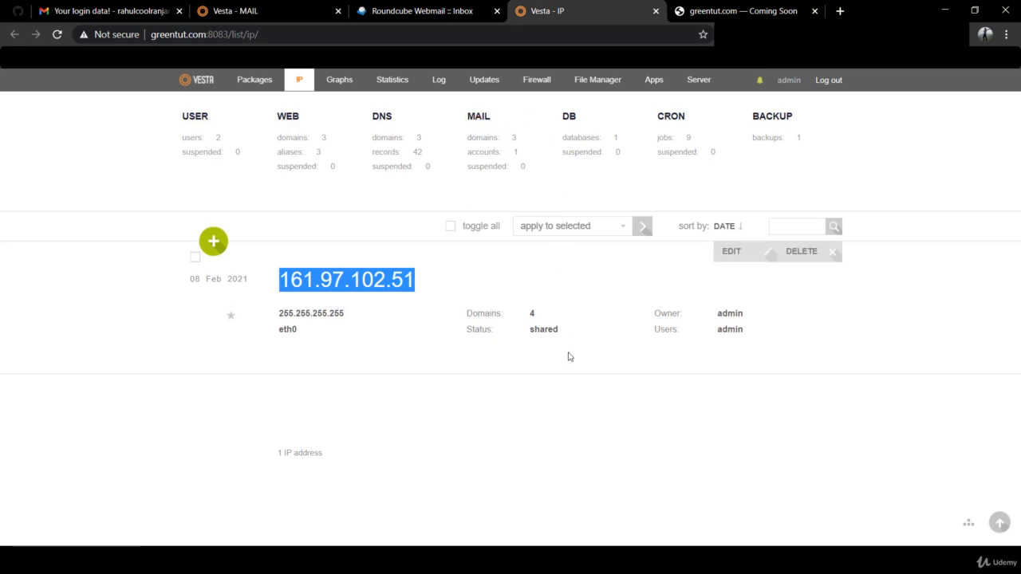
click(401, 281)
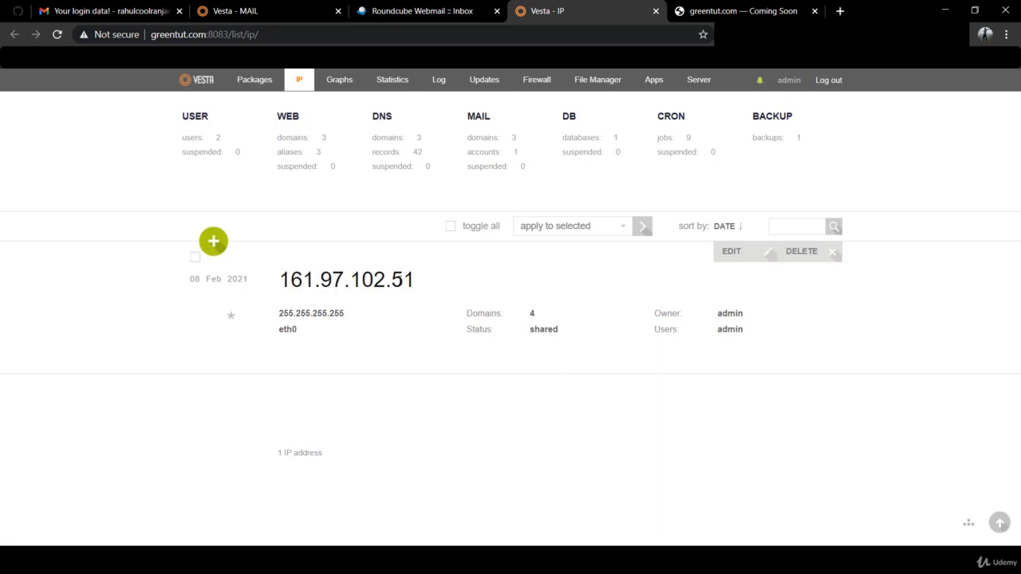